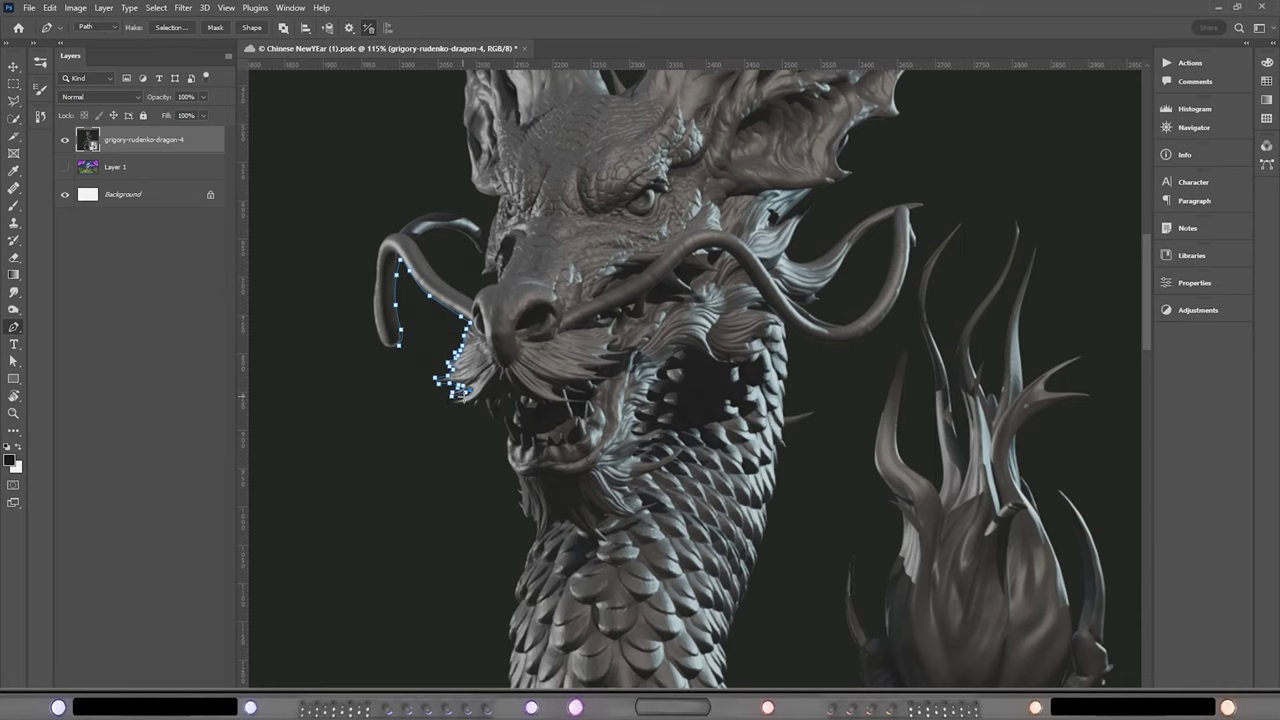
# Reshape the dragon head render to fit over the sketched head and confirm the warp
pyautogui.scroll(1, 655, 368)
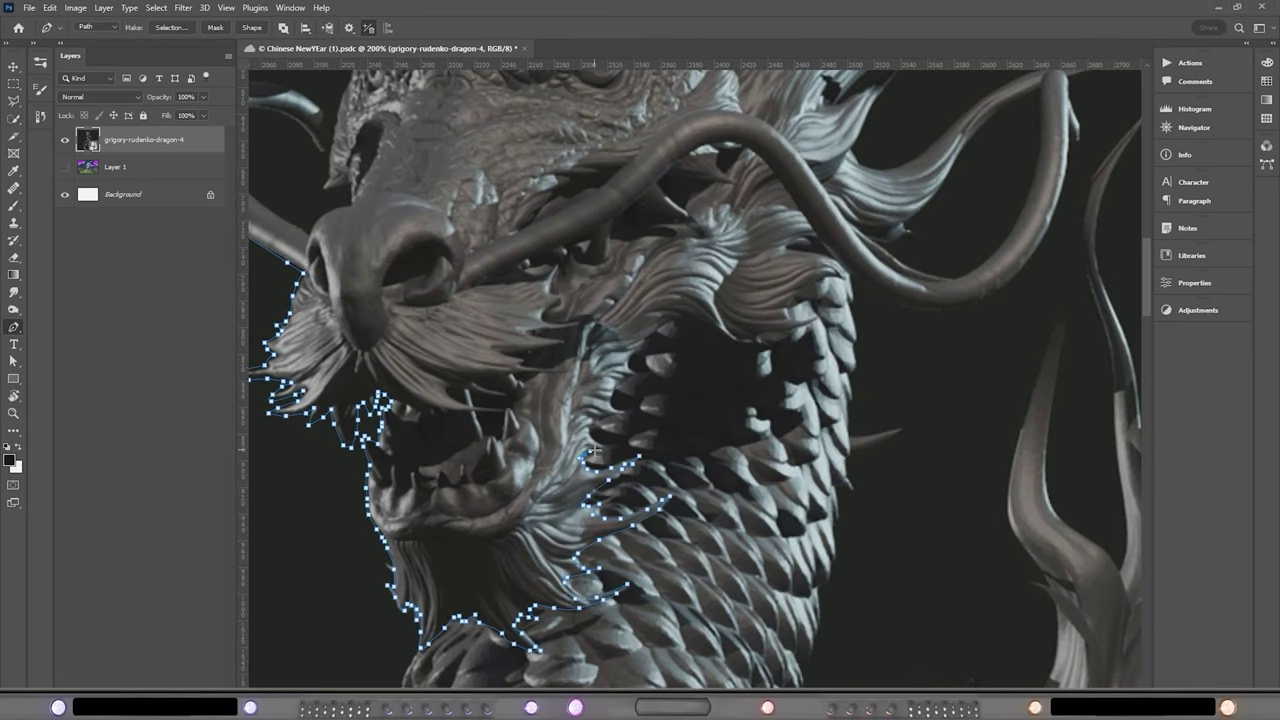
pyautogui.scroll(-5, 762, 345)
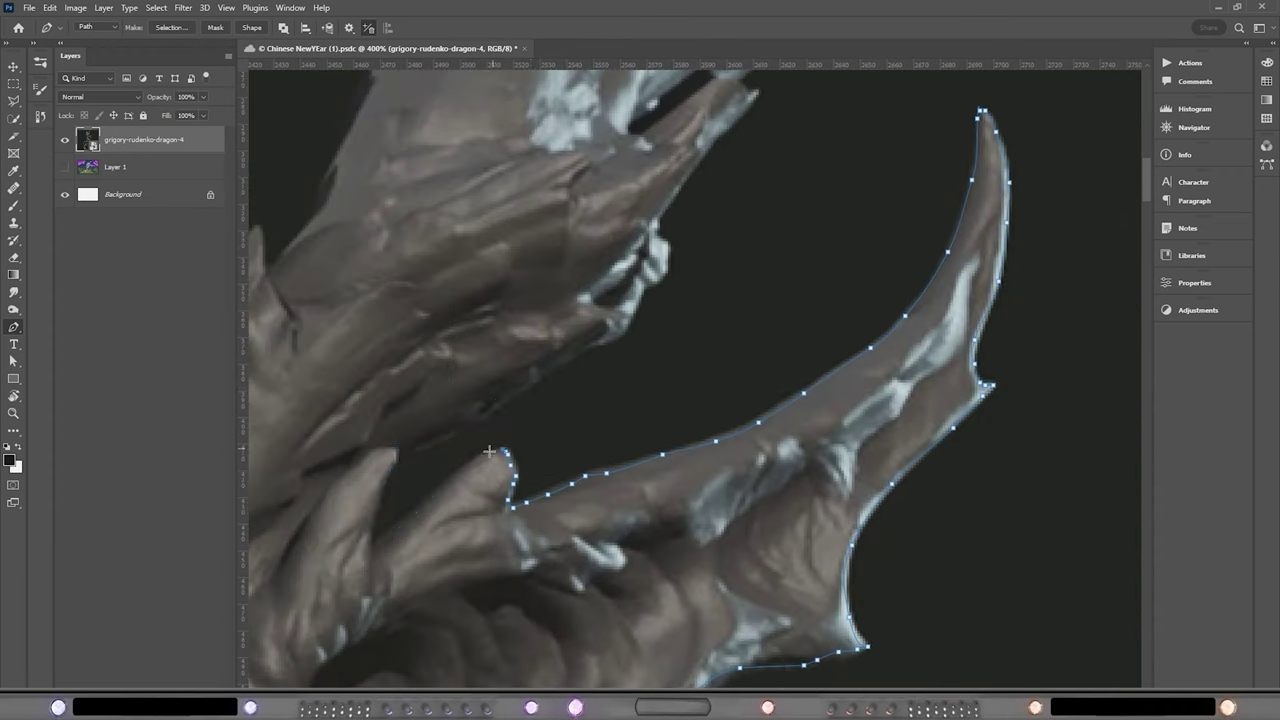
pyautogui.scroll(-5, 578, 395)
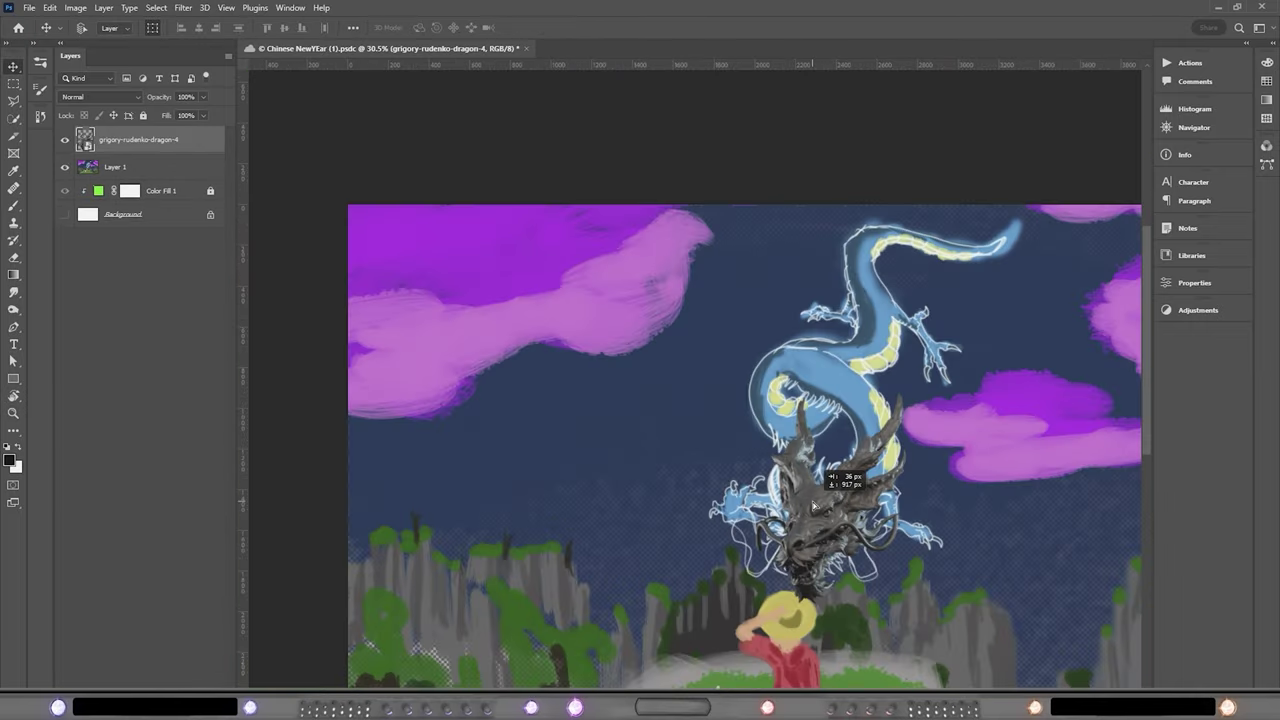
pyautogui.scroll(-1, 814, 507)
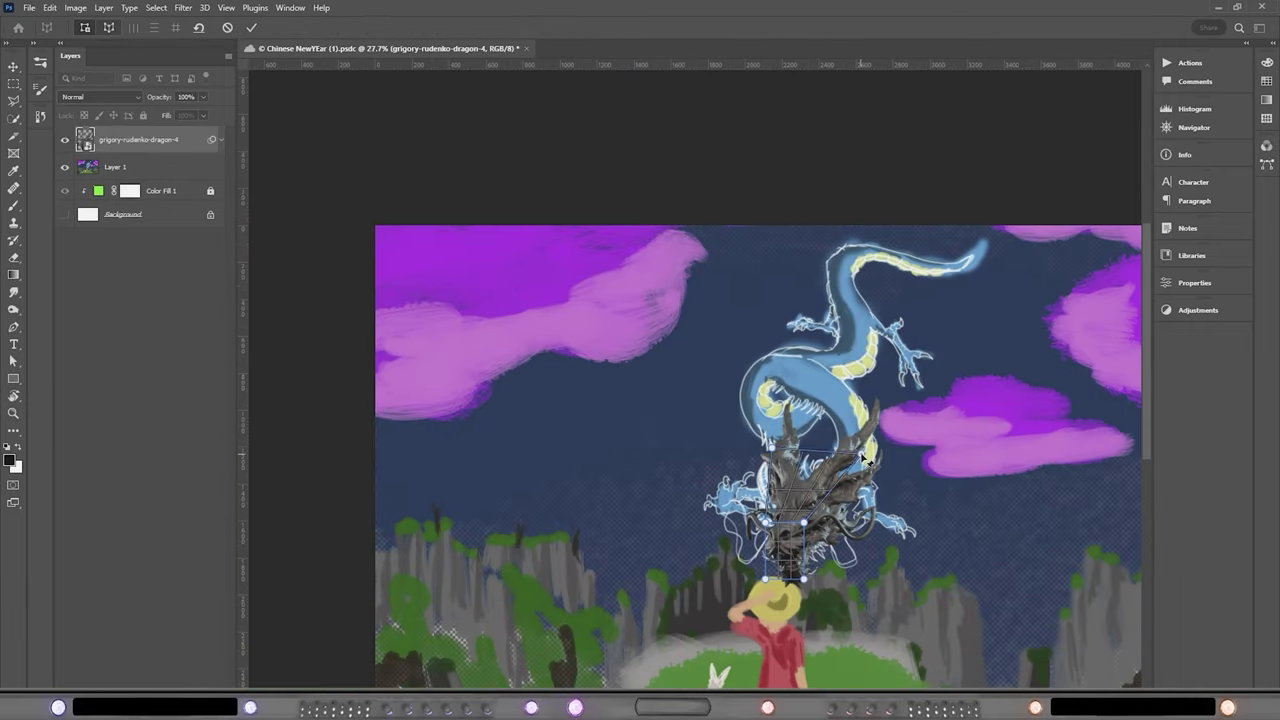
pyautogui.hotkey('ctrl', 't')
pyautogui.moveTo(862, 470); pyautogui.dragTo(870, 452)
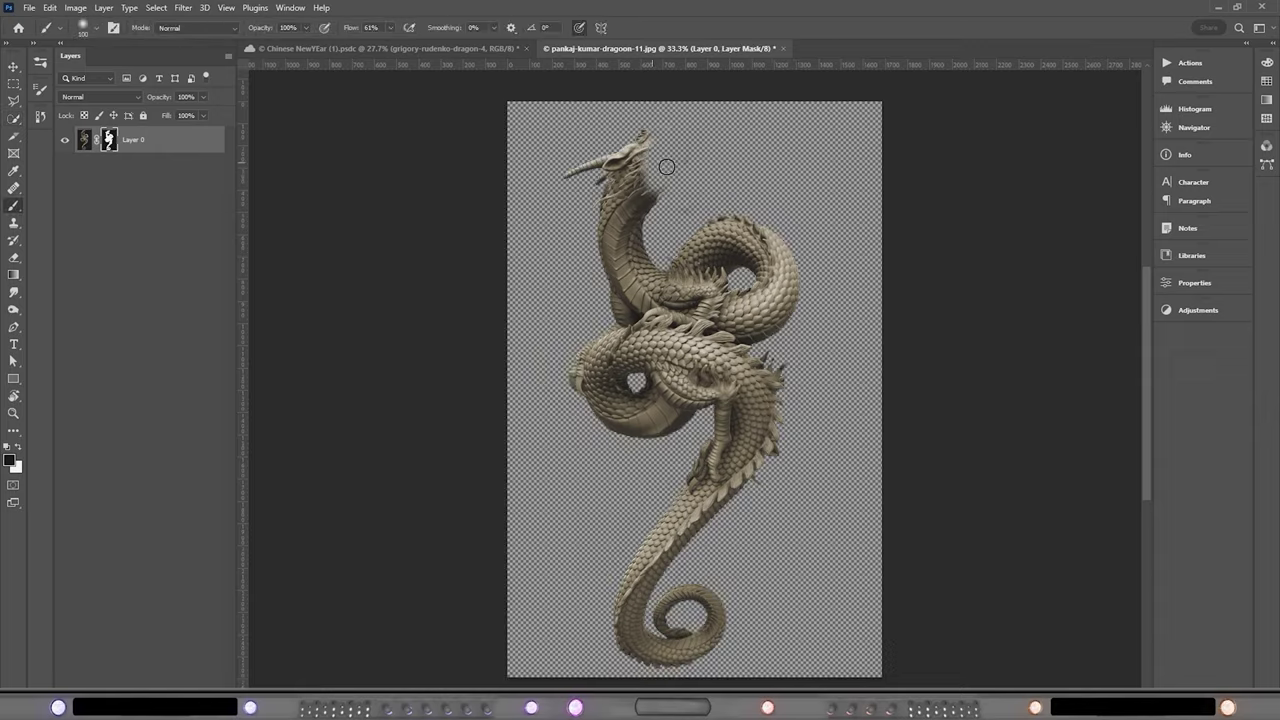
# Rotate the coiled dragon body render into place and start a Perspective Warp on it
pyautogui.hotkey('ctrl', 't')
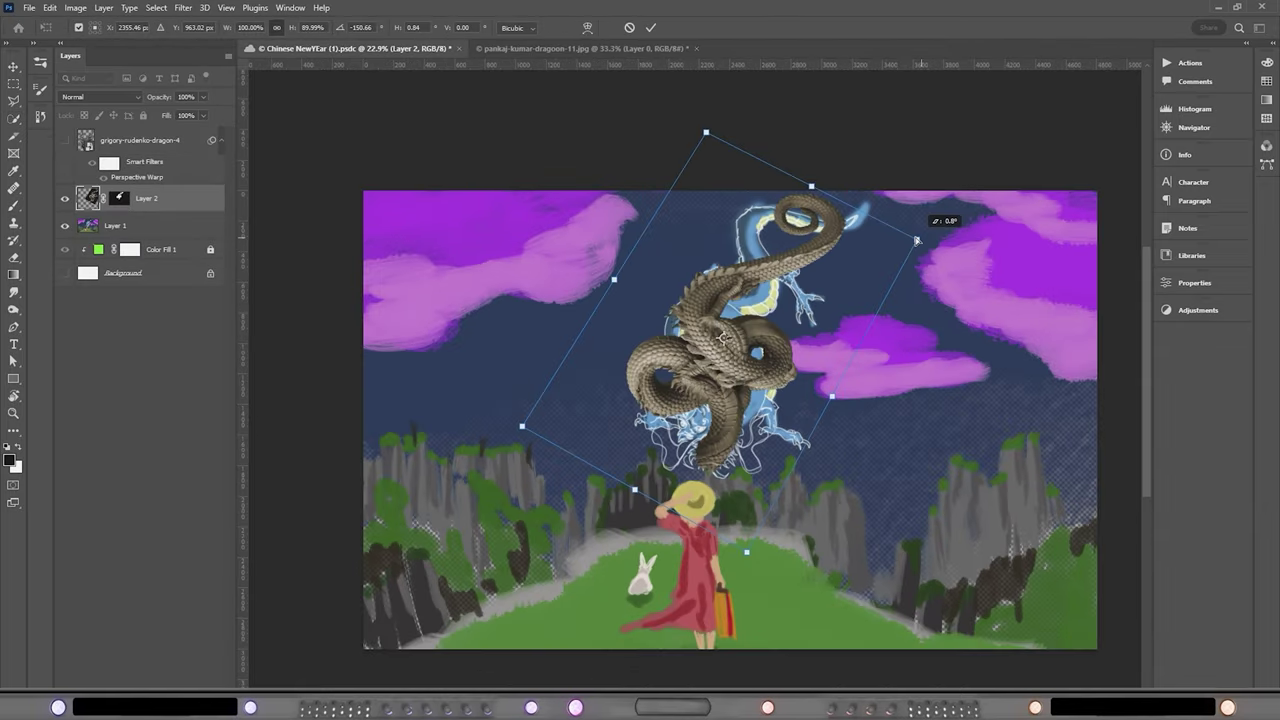
pyautogui.moveTo(917, 241); pyautogui.dragTo(760, 166)
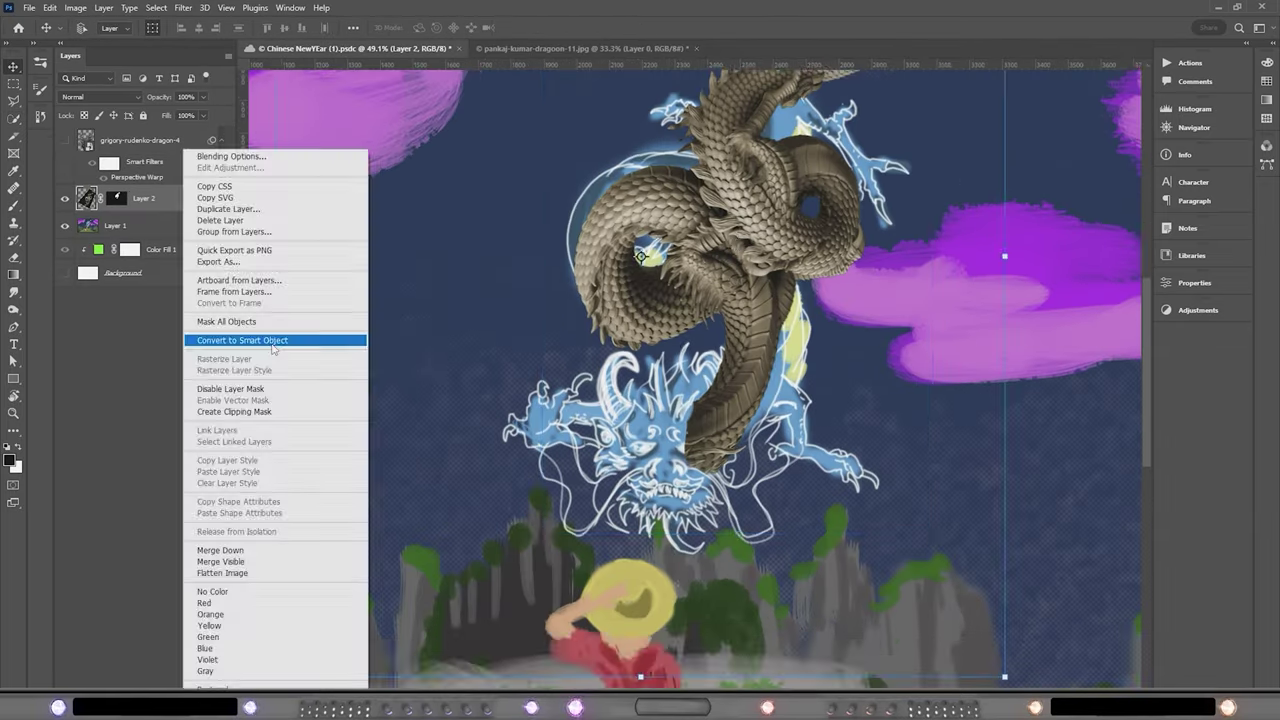
pyautogui.click(49, 7)
pyautogui.click(86, 286)
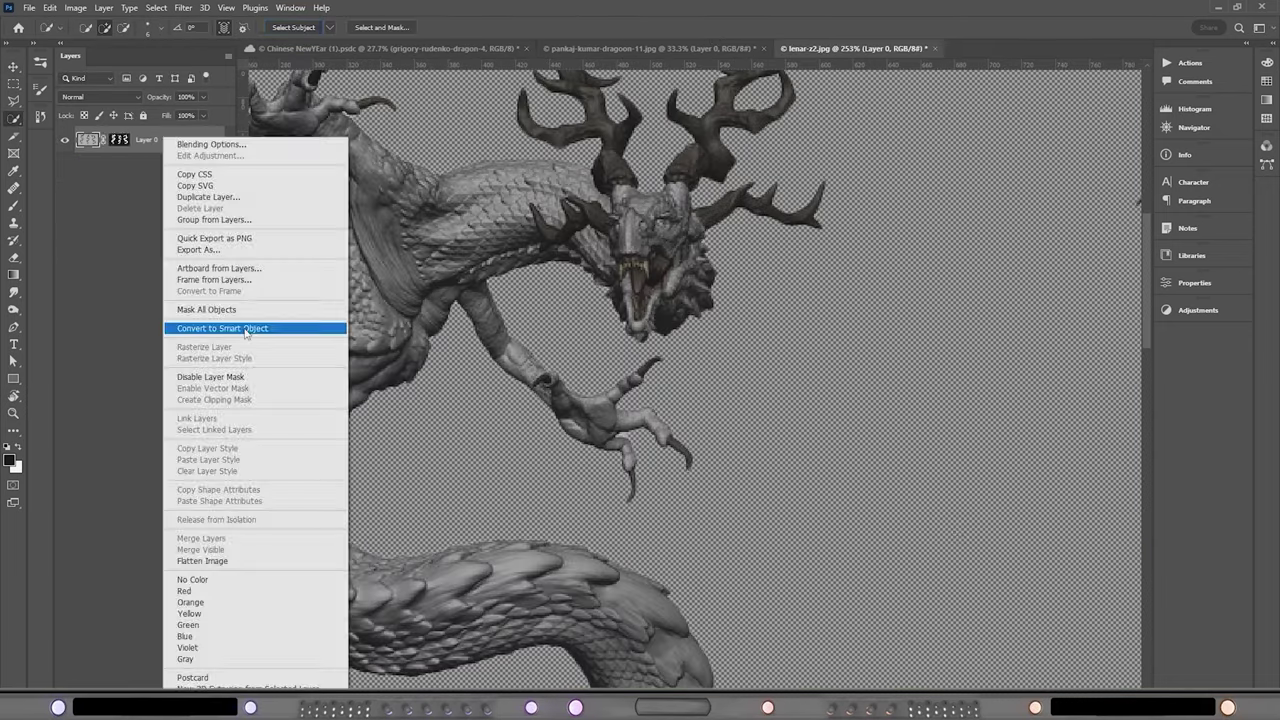
pyautogui.click(300, 328)
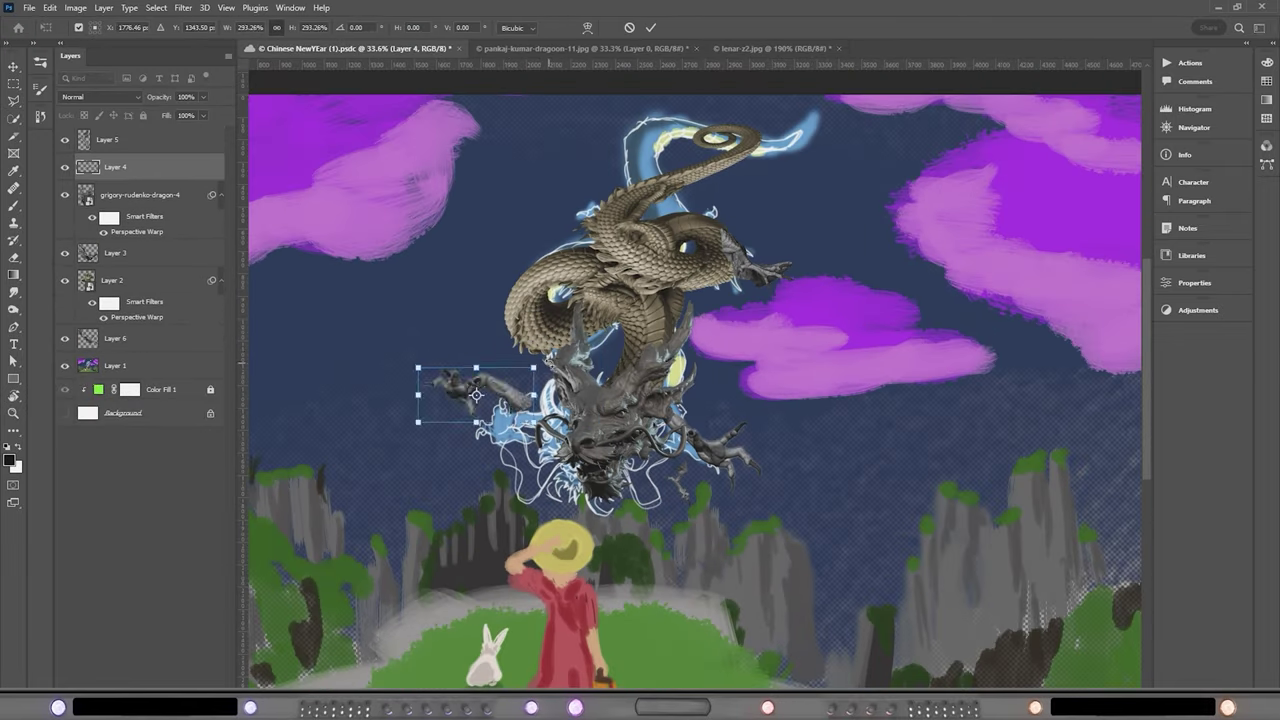
# Rotate and move the claw piece into place, masking away the dark patch around it
pyautogui.click(49, 7)
pyautogui.moveTo(470, 400); pyautogui.dragTo(591, 427)
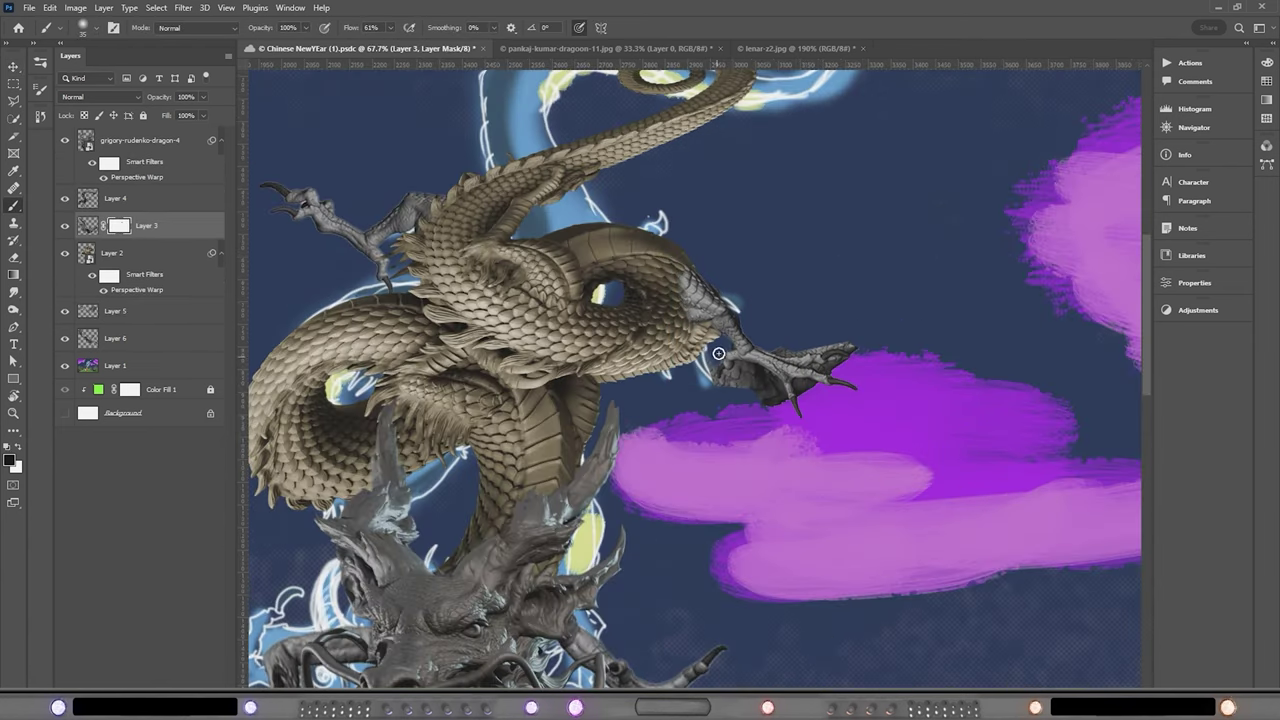
pyautogui.moveTo(718, 353); pyautogui.dragTo(799, 386)
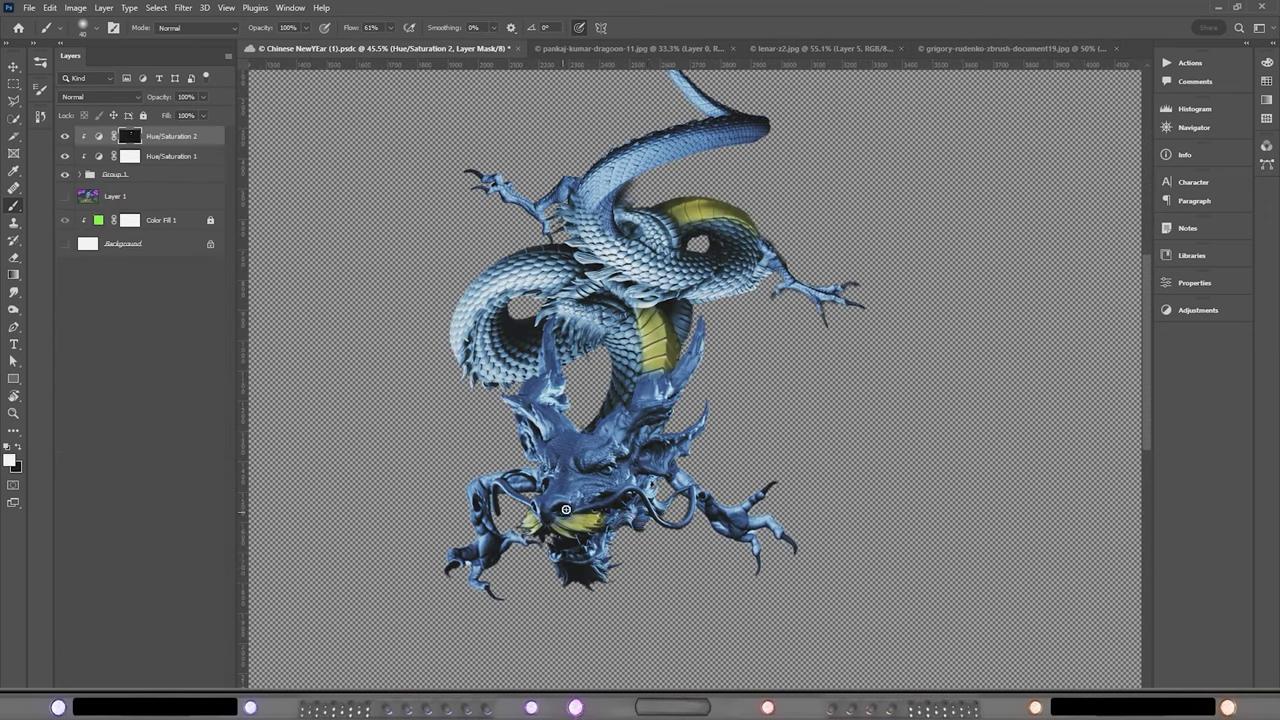
# Reveal yellow around the mouth, beard, body edge and neck, and brighten spots along the body
pyautogui.moveTo(565, 509)
pyautogui.mouseDown()
pyautogui.moveTo(673, 503)
pyautogui.moveTo(671, 542)
pyautogui.mouseUp()
pyautogui.moveTo(466, 385)
pyautogui.mouseDown()
pyautogui.moveTo(464, 330)
pyautogui.moveTo(598, 272)
pyautogui.mouseUp()
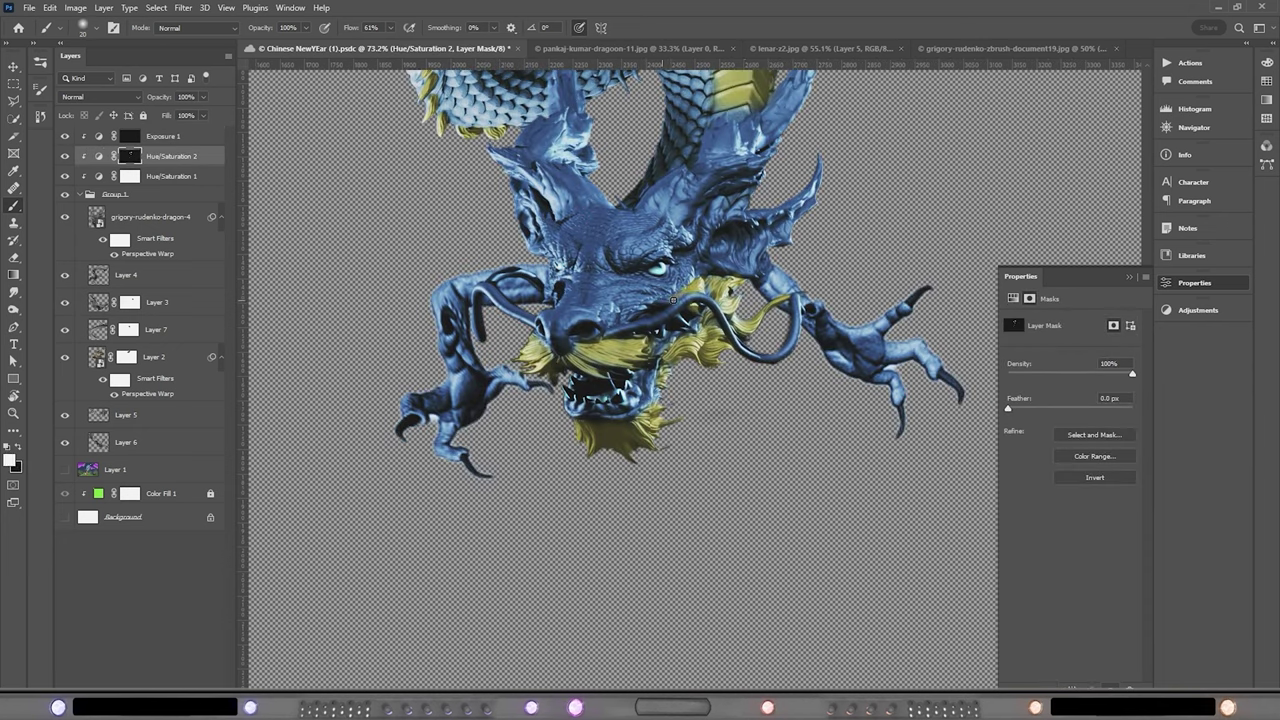
pyautogui.scroll(3, 673, 298)
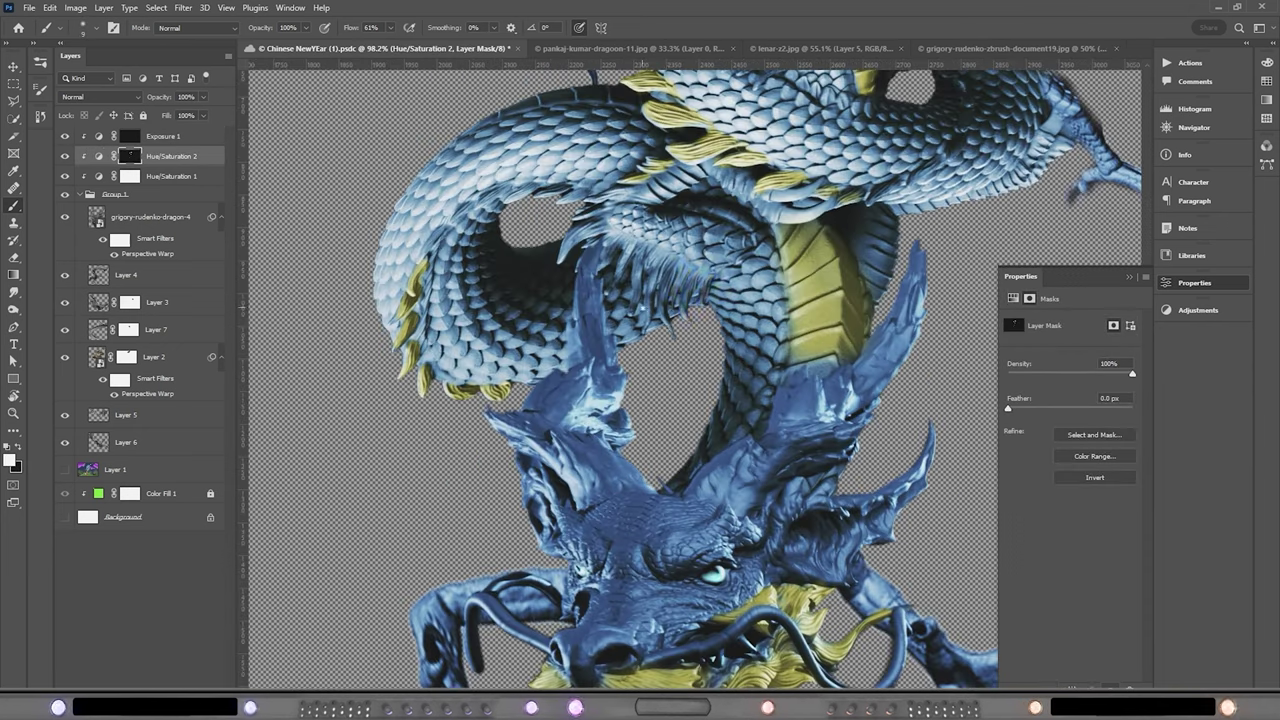
pyautogui.moveTo(680, 300)
pyautogui.mouseDown()
pyautogui.moveTo(637, 287)
pyautogui.moveTo(630, 231)
pyautogui.moveTo(588, 200)
pyautogui.moveTo(581, 247)
pyautogui.moveTo(418, 352)
pyautogui.mouseUp()
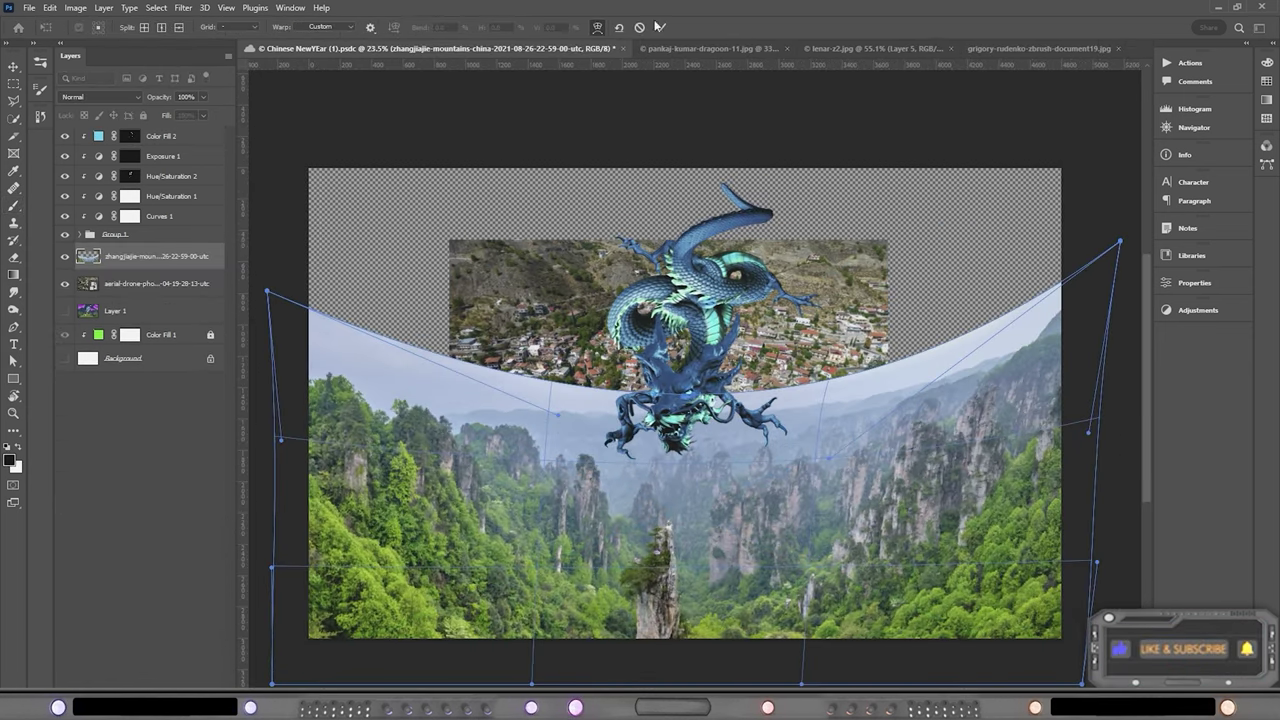
# Mask out the sky band along the ridges and lower-left of the mountain layers
pyautogui.moveTo(1060, 306)
pyautogui.mouseDown()
pyautogui.moveTo(998, 362)
pyautogui.moveTo(765, 455)
pyautogui.moveTo(568, 460)
pyautogui.mouseUp()
pyautogui.moveTo(493, 427); pyautogui.dragTo(308, 370)
pyautogui.moveTo(1060, 292); pyautogui.dragTo(1034, 306)
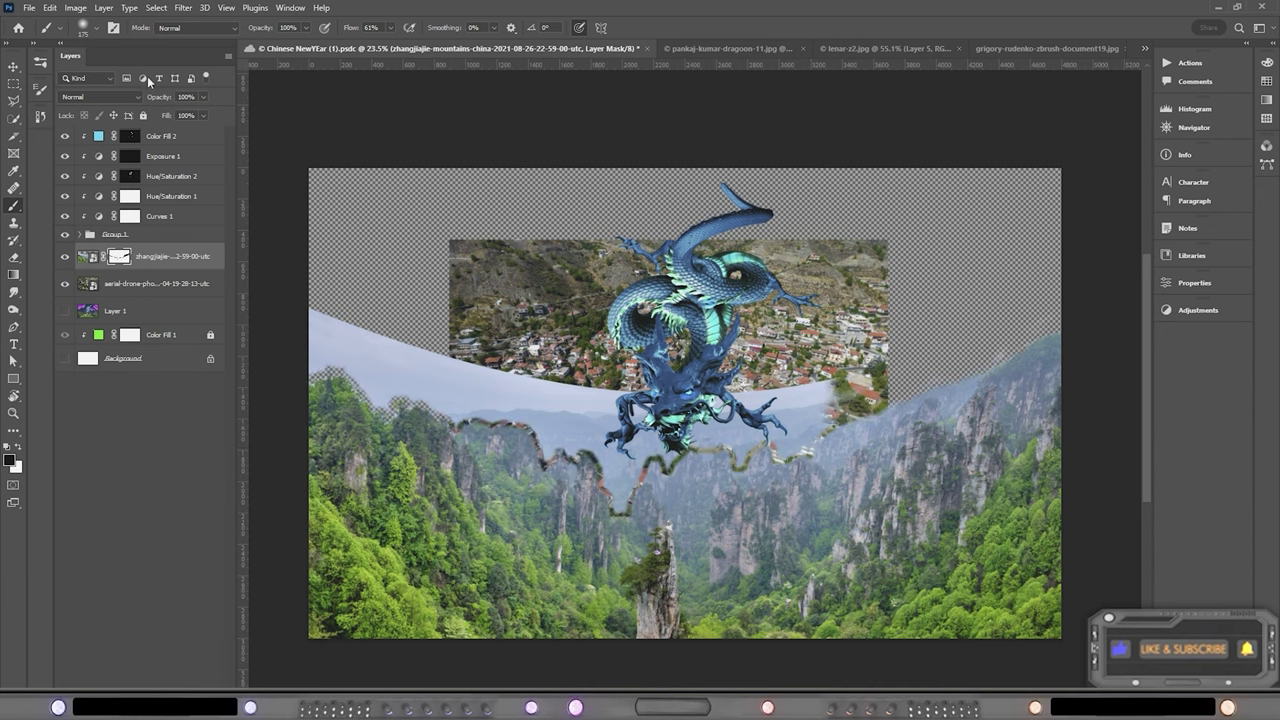
pyautogui.moveTo(420, 380); pyautogui.dragTo(690, 398)
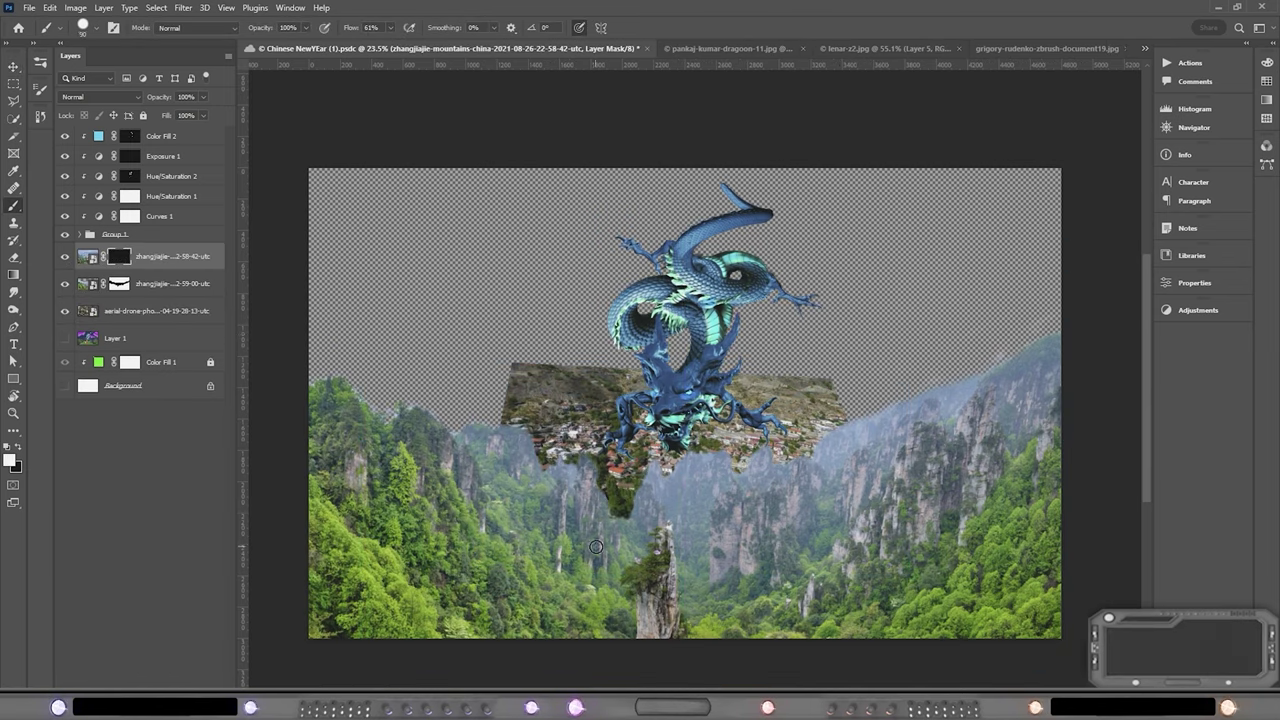
pyautogui.moveTo(500, 590)
pyautogui.mouseDown()
pyautogui.moveTo(414, 429)
pyautogui.moveTo(430, 380)
pyautogui.mouseUp()
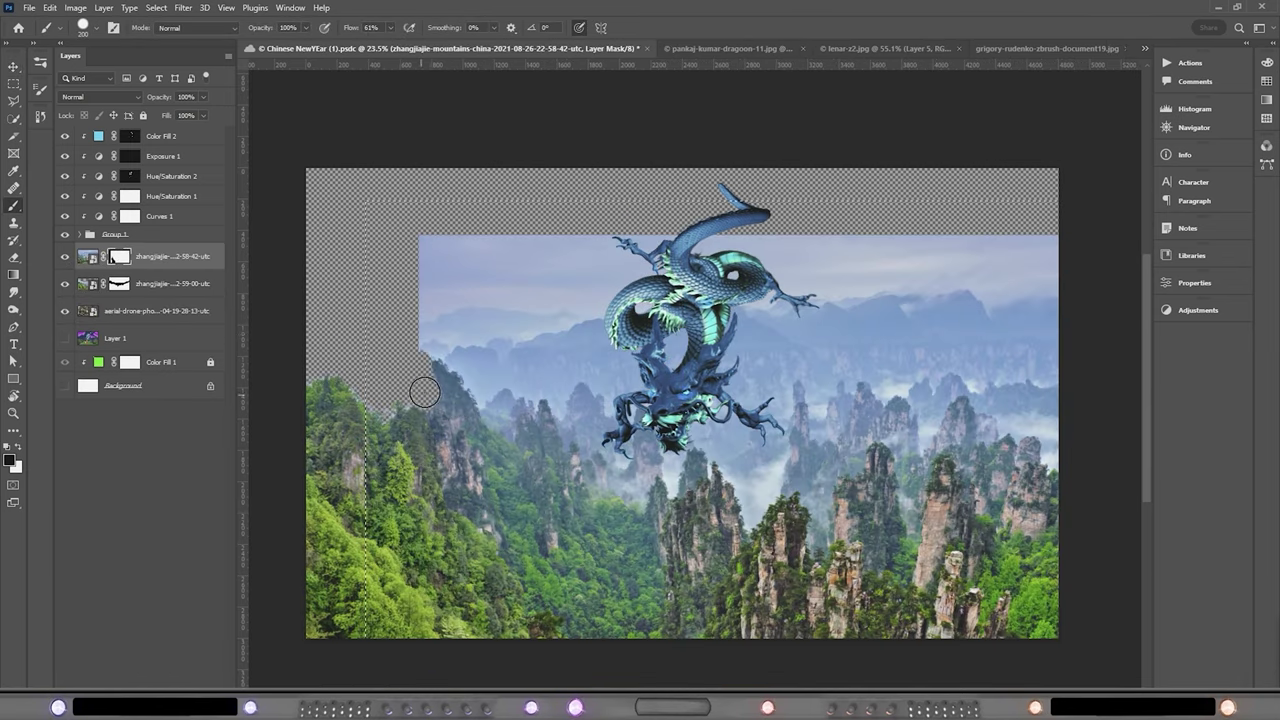
pyautogui.moveTo(424, 392); pyautogui.dragTo(495, 255)
# Hide the remaining sky along the top edge with a larger brush, then shift the girl photo down-left
pyautogui.press('x')
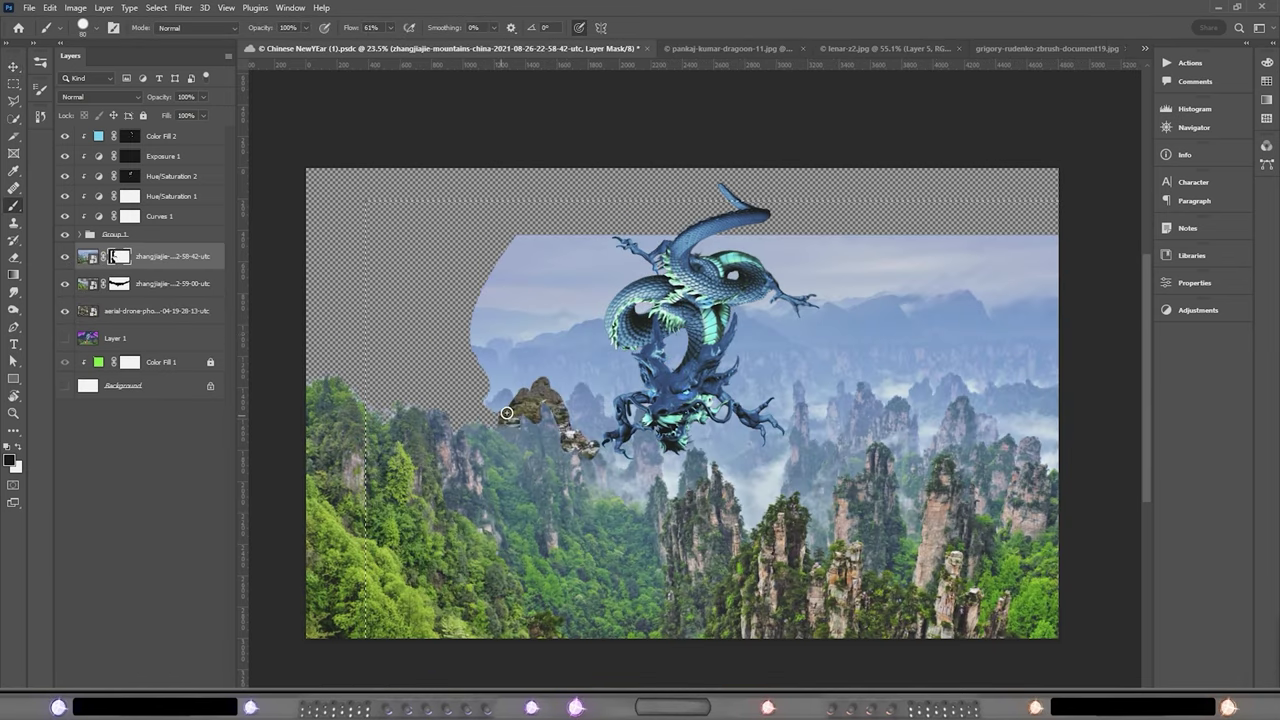
pyautogui.press(']')
pyautogui.press(']')
pyautogui.press(']')
pyautogui.press(']')
pyautogui.press(']')
pyautogui.press(']')
pyautogui.moveTo(507, 396)
pyautogui.mouseDown()
pyautogui.moveTo(512, 360)
pyautogui.moveTo(1008, 337)
pyautogui.moveTo(787, 372)
pyautogui.mouseUp()
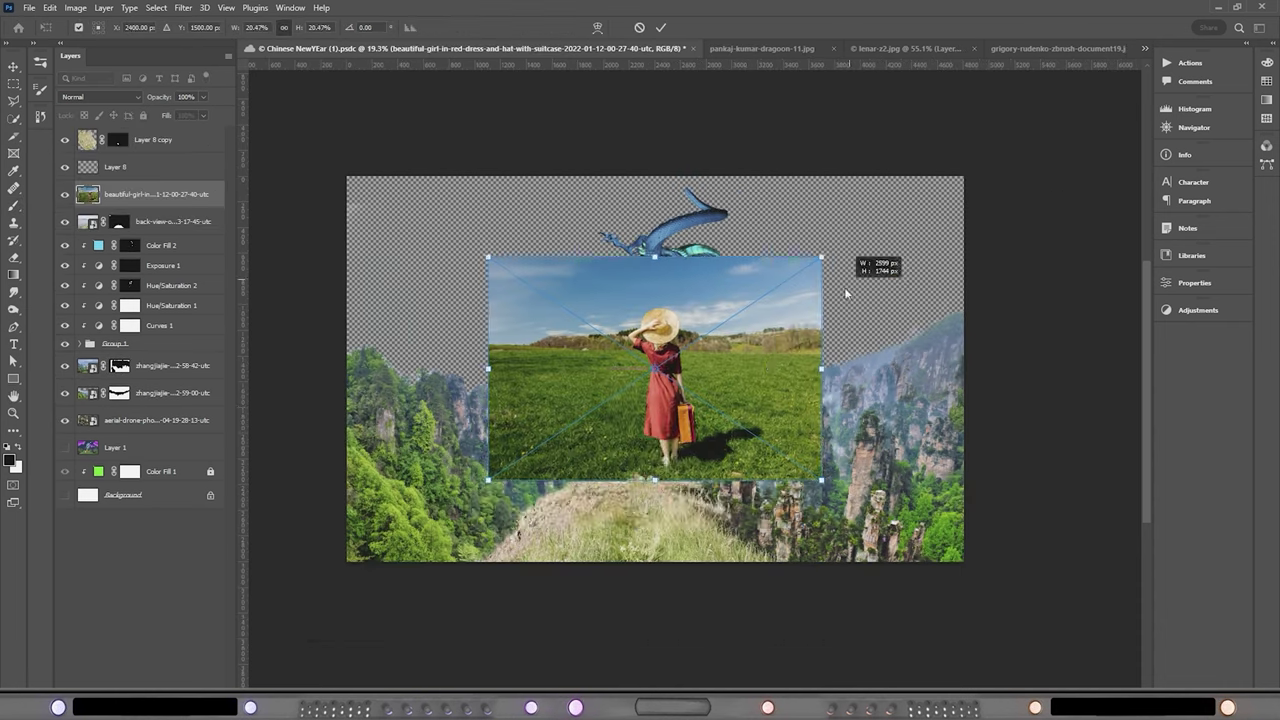
pyautogui.moveTo(349, 334); pyautogui.dragTo(325, 404)
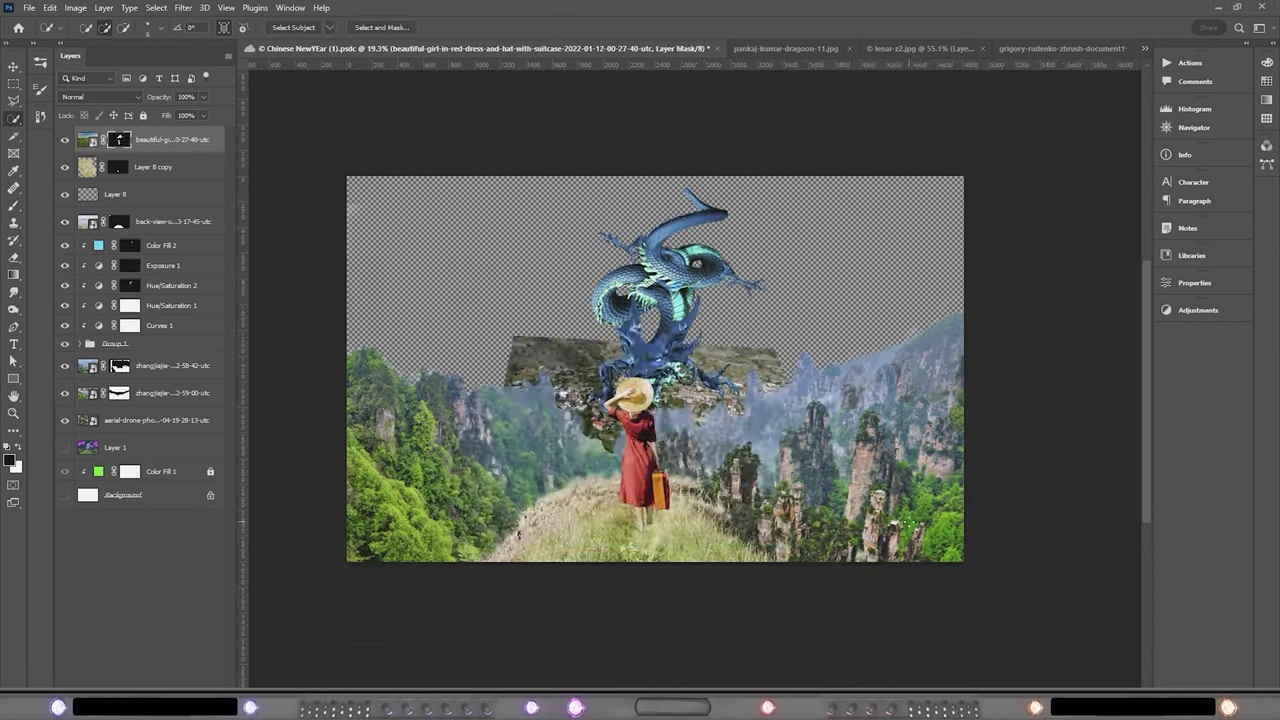
# Reveal the village houses and green cliffs on the right by painting the mask
pyautogui.scroll(2, 650, 350)
pyautogui.press('v')
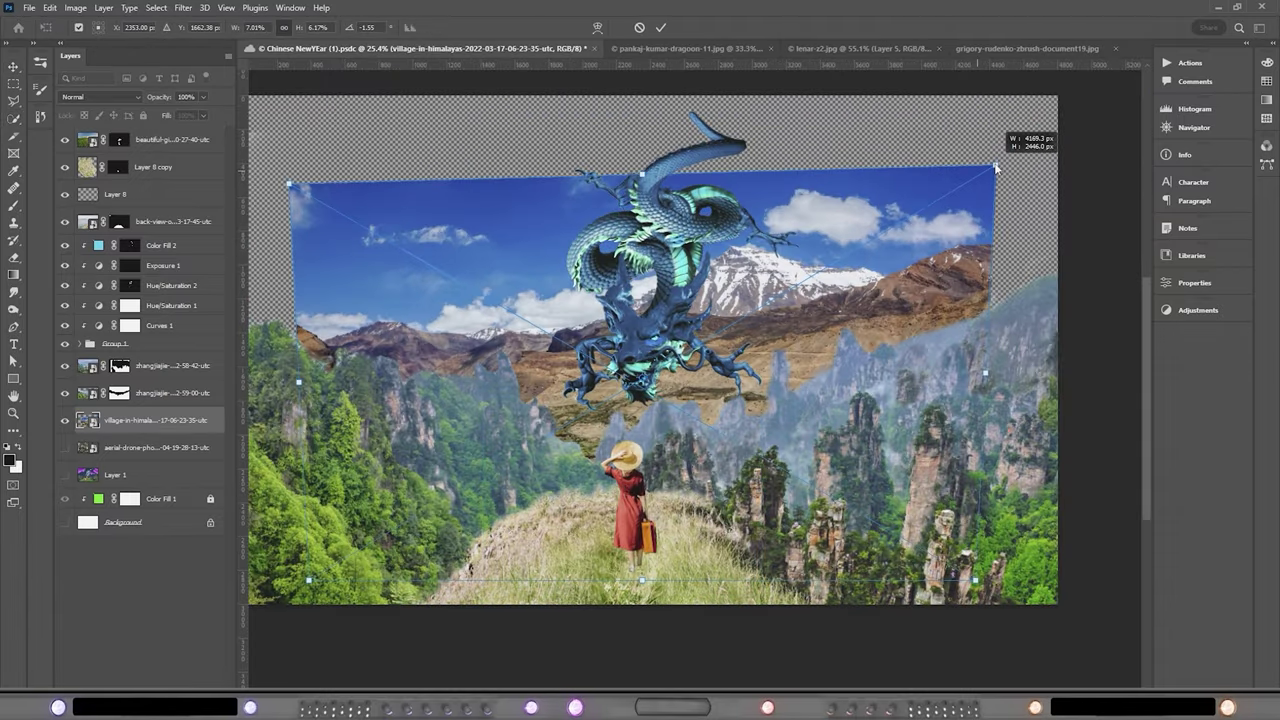
pyautogui.scroll(-2, 650, 350)
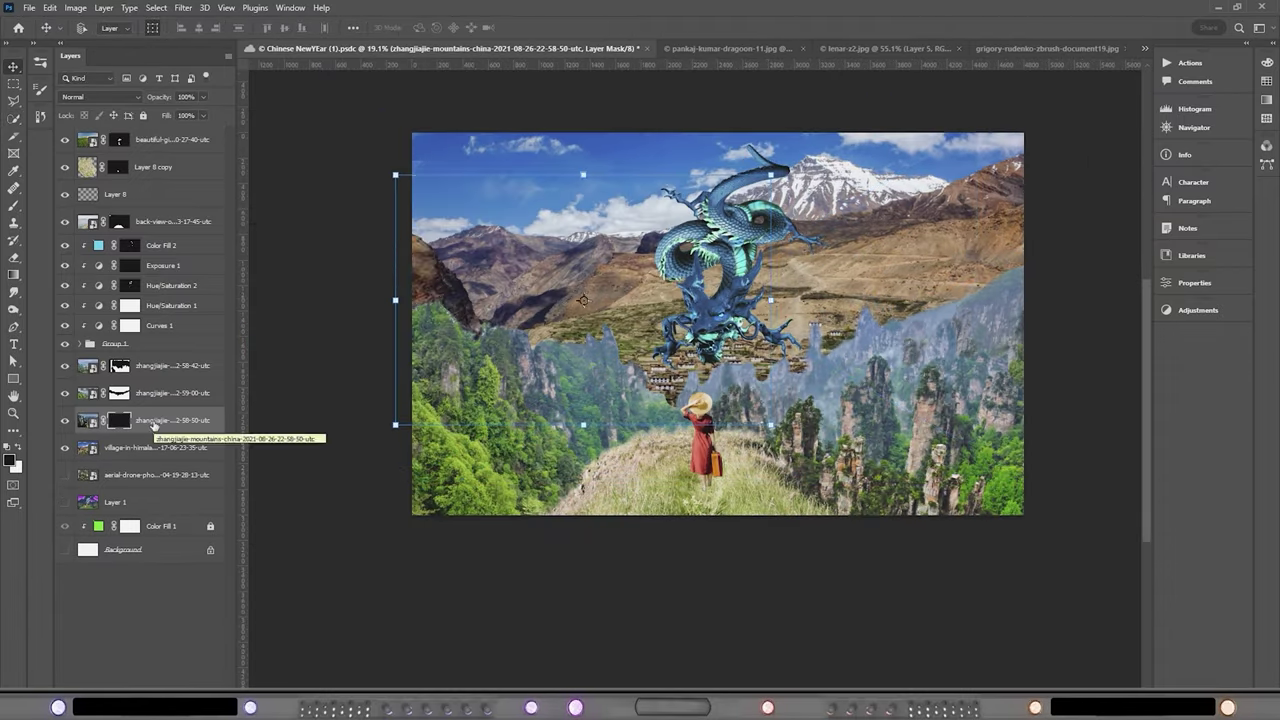
pyautogui.press('b')
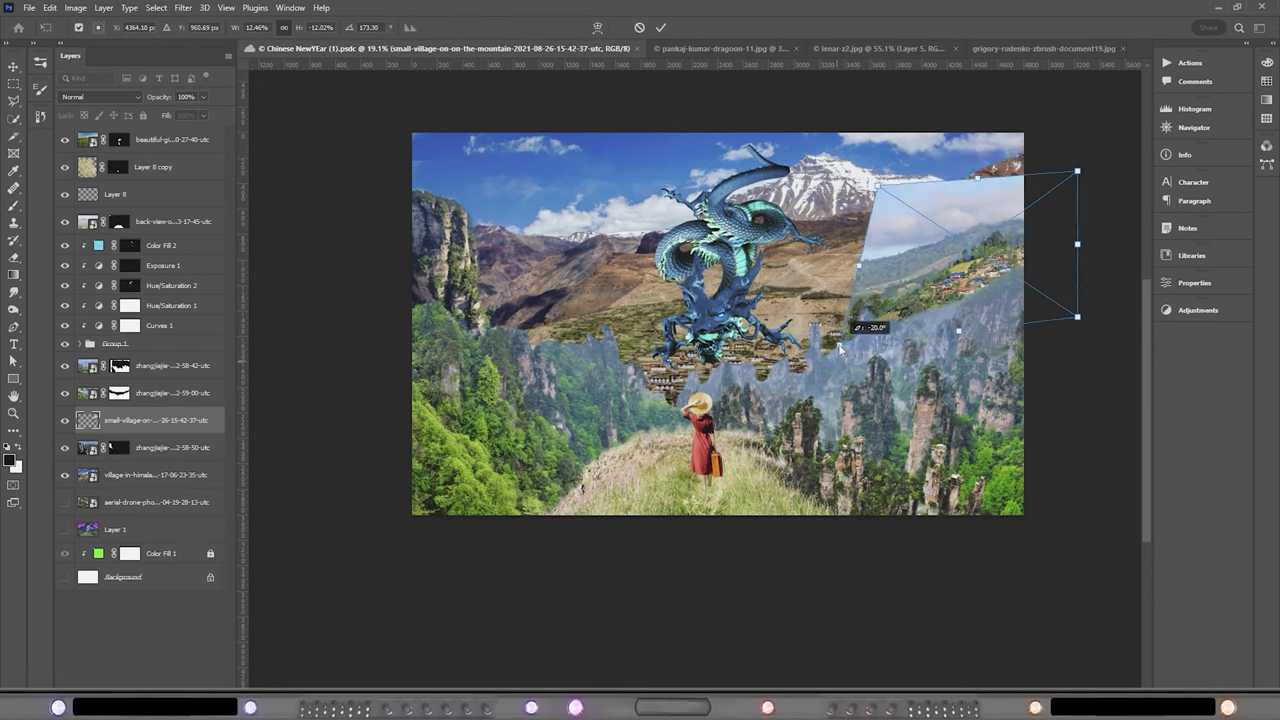
pyautogui.moveTo(1018, 262); pyautogui.dragTo(886, 309)
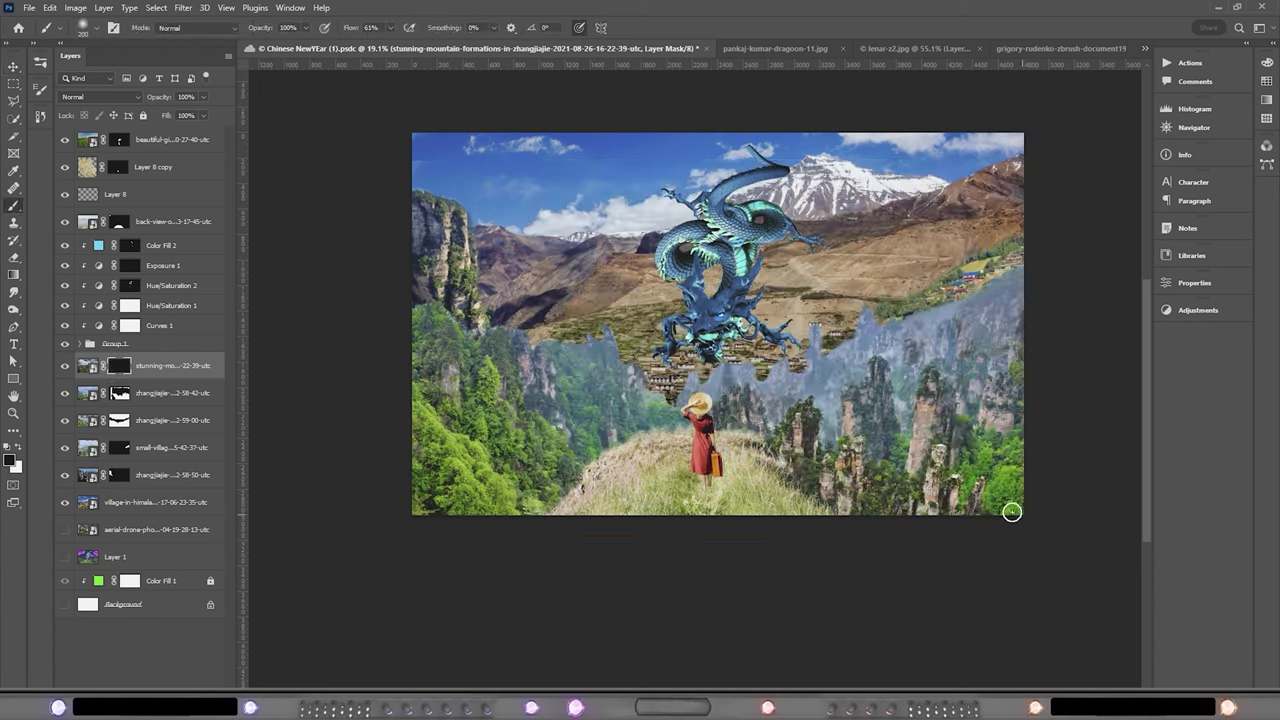
pyautogui.moveTo(1009, 509)
pyautogui.mouseDown()
pyautogui.moveTo(970, 483)
pyautogui.moveTo(967, 395)
pyautogui.mouseUp()
# Paint the earlier mountain layer's mask to reveal the mountains under the sunset photo
pyautogui.click(119, 392)
pyautogui.press('x')
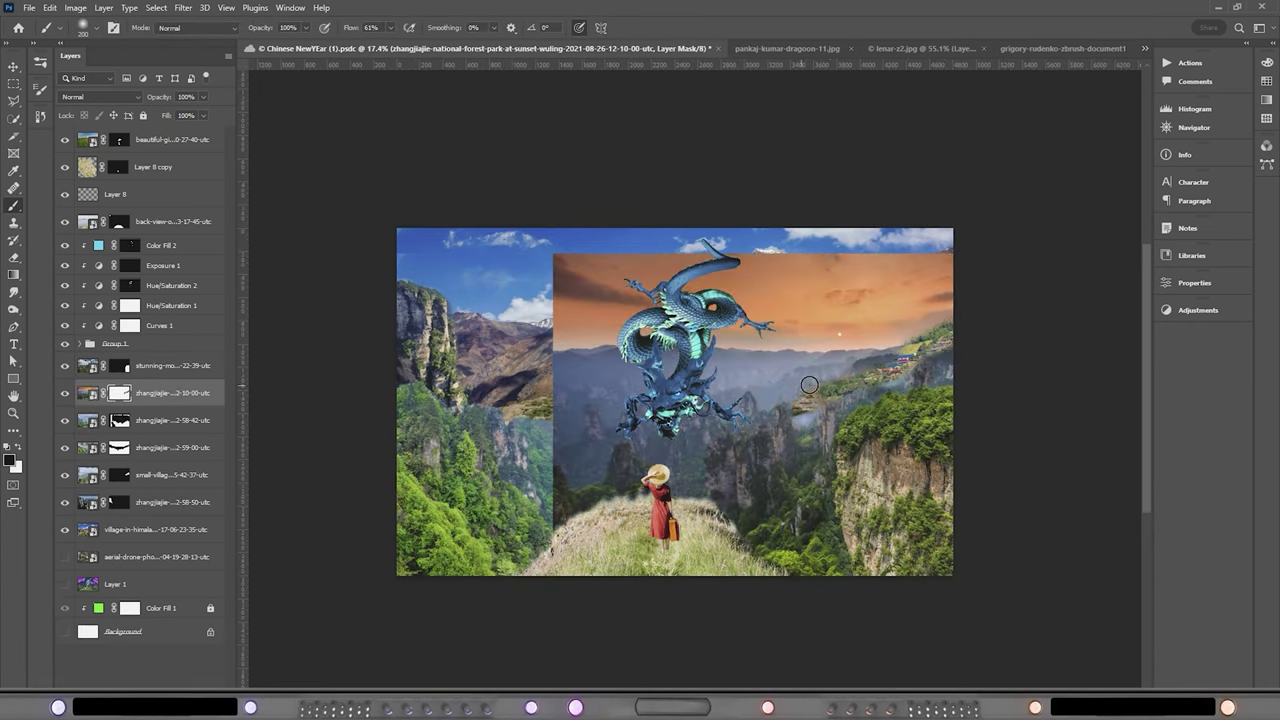
pyautogui.moveTo(640, 330)
pyautogui.mouseDown()
pyautogui.moveTo(871, 288)
pyautogui.moveTo(781, 408)
pyautogui.mouseUp()
pyautogui.press('x')
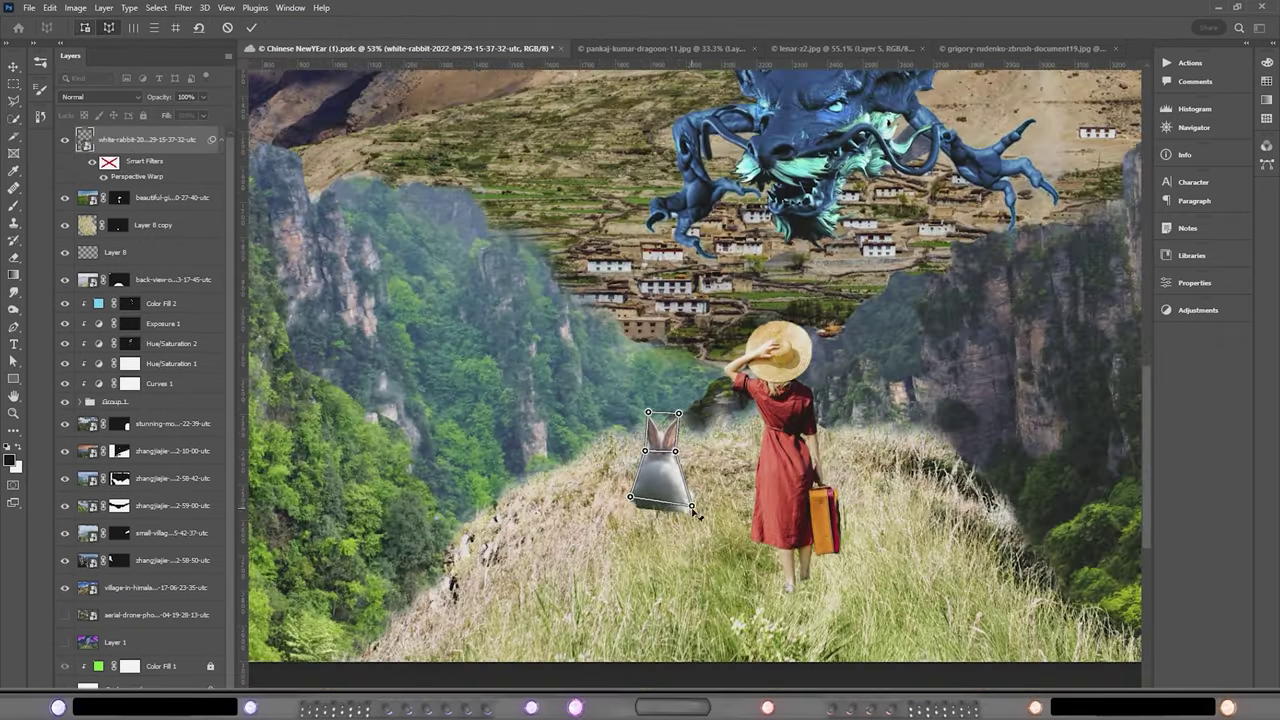
# Commit the rabbit's perspective warp and add a Levels adjustment layer
pyautogui.press('Return')
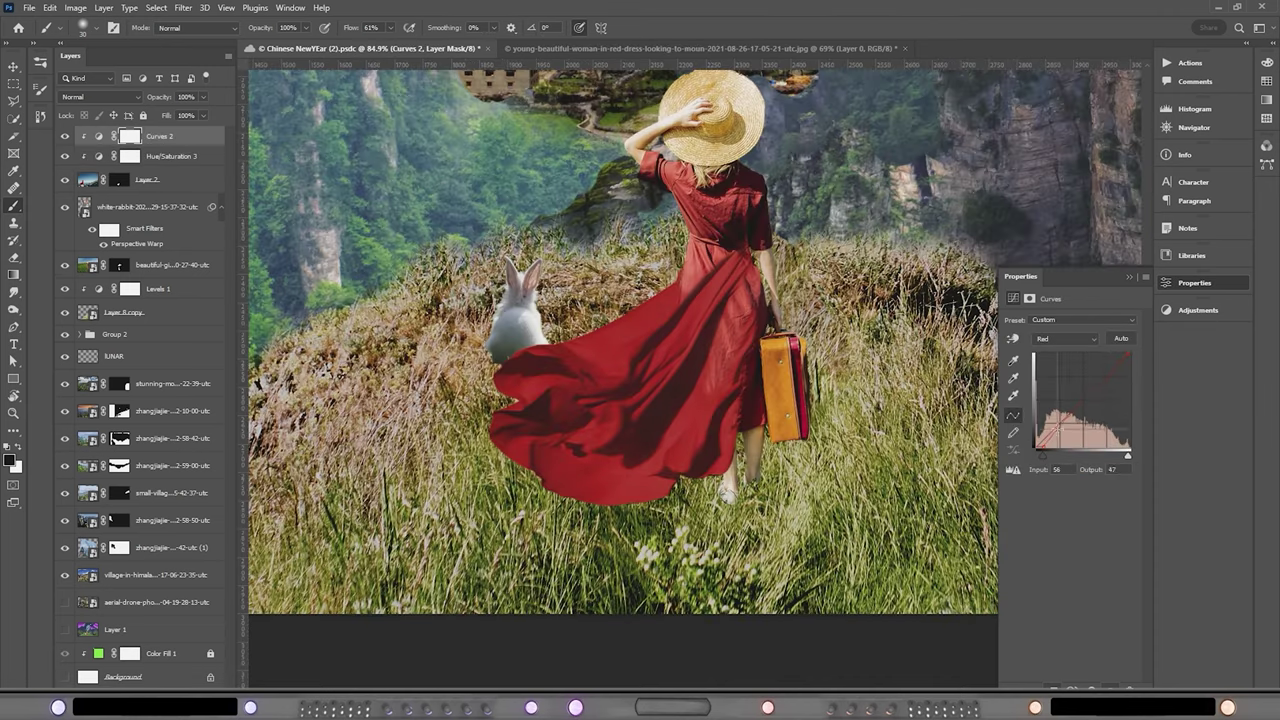
pyautogui.click(150, 688)
pyautogui.click(185, 515)
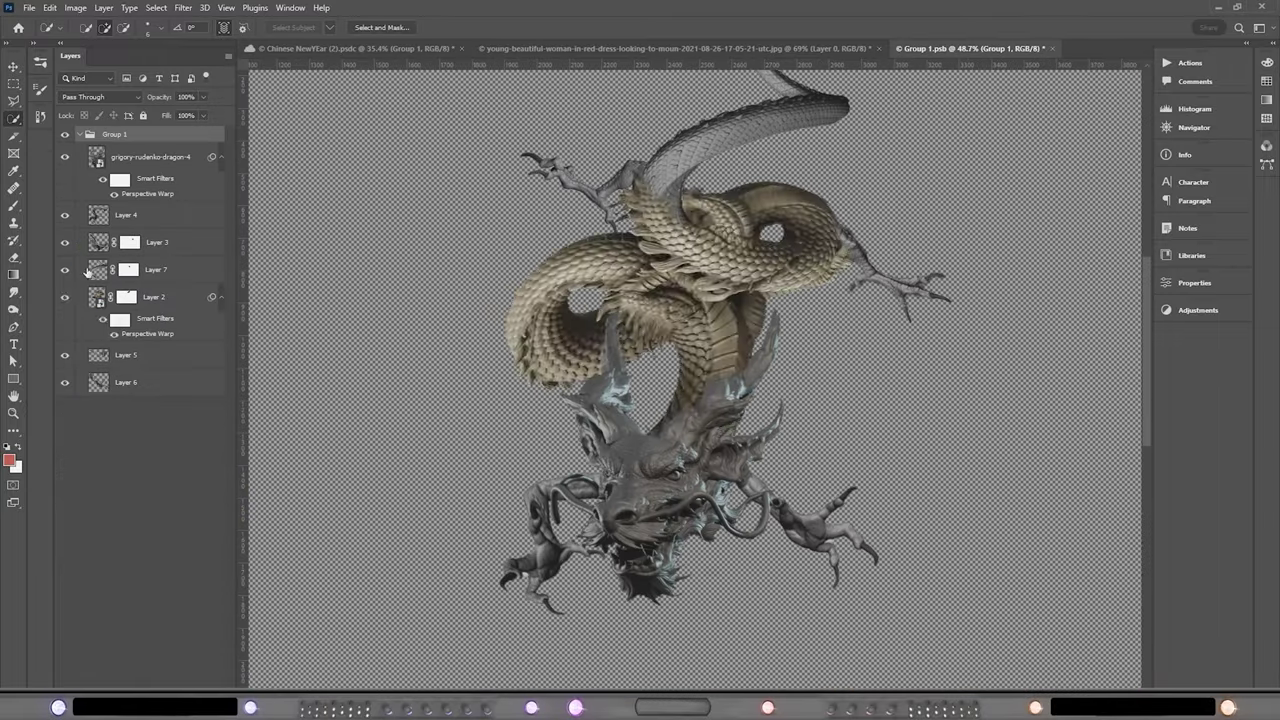
# Hide the coiled dragon body layer and set up a new layer for path work with the Pen tool
pyautogui.click(65, 297)
pyautogui.press('p')
pyautogui.hotkey('ctrl', 'shift', 'alt', 'n')
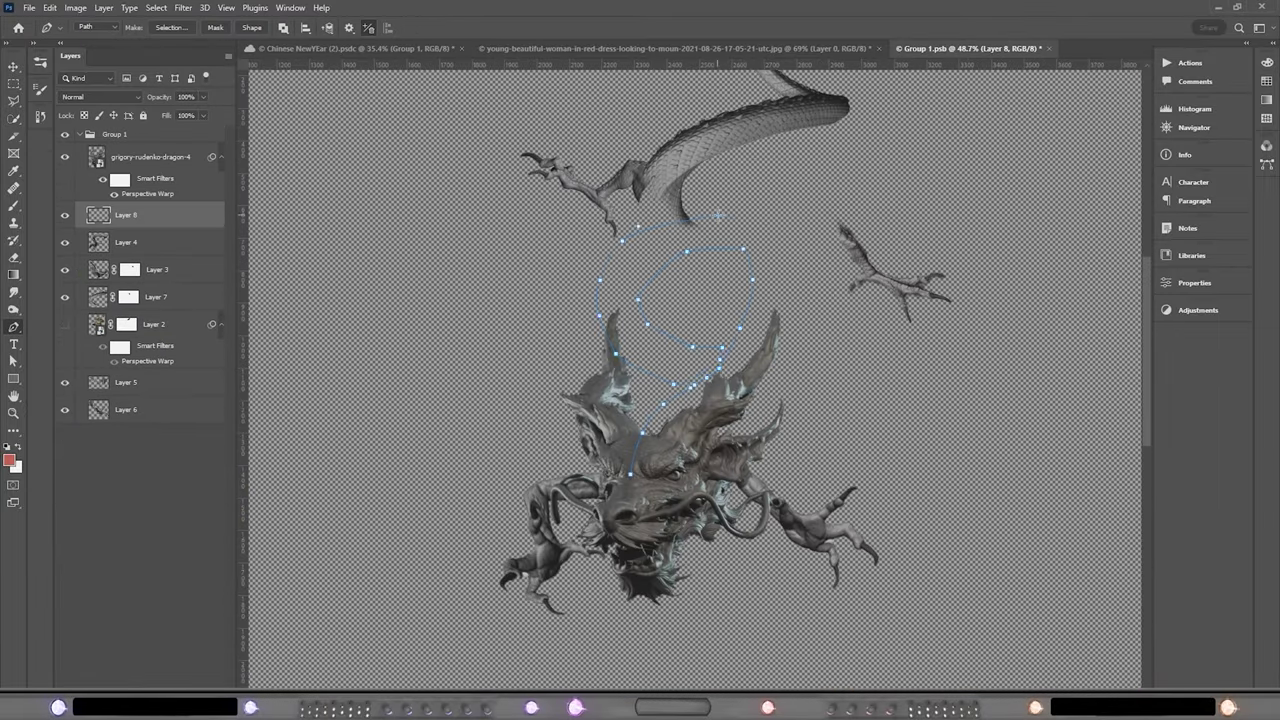
pyautogui.press('a')
pyautogui.scroll(2, 806, 238)
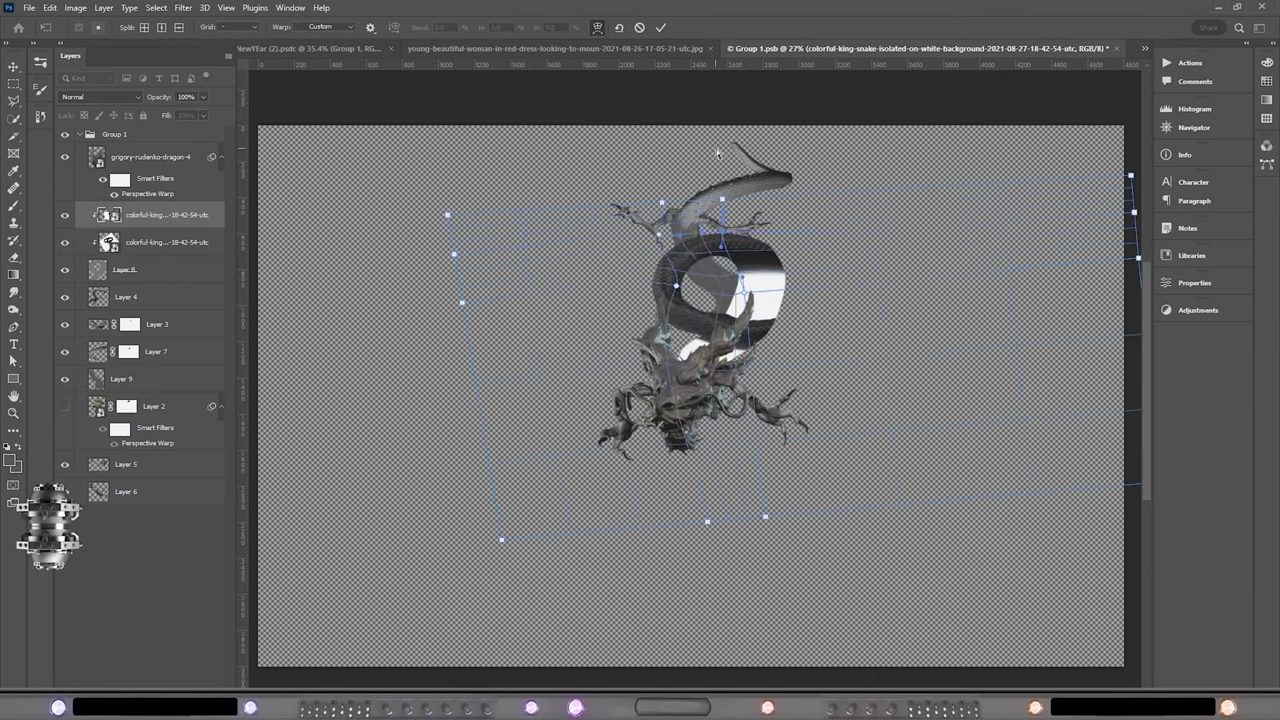
# Confirm the snake's perspective warp, then rotate and bend the scale strip along the belly curve
pyautogui.click(663, 28)
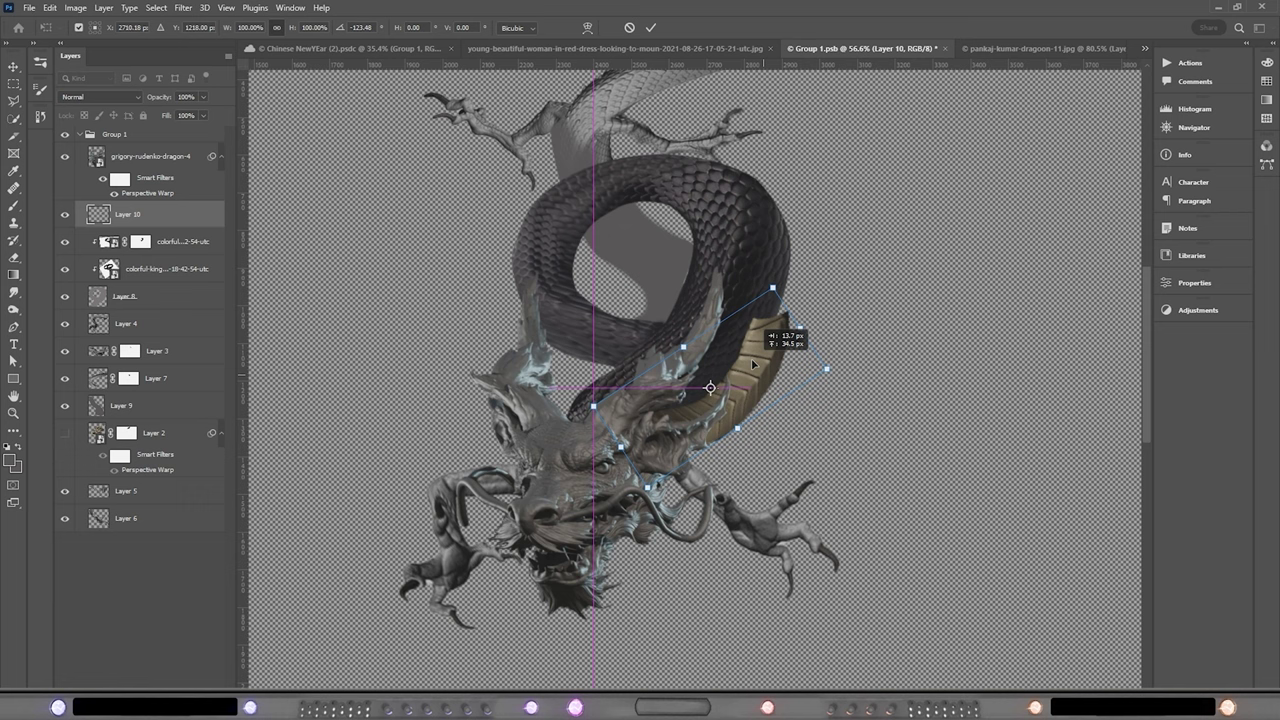
pyautogui.moveTo(826, 366); pyautogui.dragTo(925, 470)
pyautogui.click(49, 7)
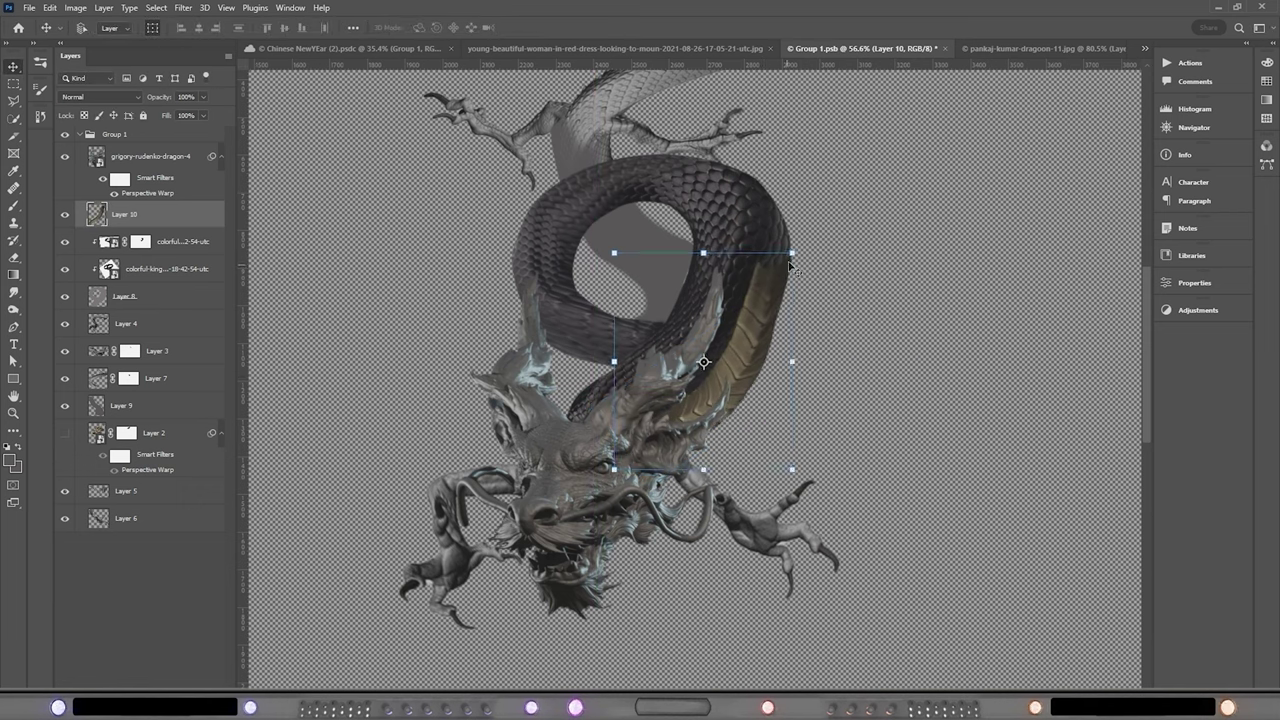
pyautogui.moveTo(790, 265); pyautogui.dragTo(745, 330)
# Duplicate the scale strip, warp the copy along the belly, group the strips and add a layer above
pyautogui.hotkey('ctrl', 'j')
pyautogui.moveTo(749, 286); pyautogui.dragTo(740, 168)
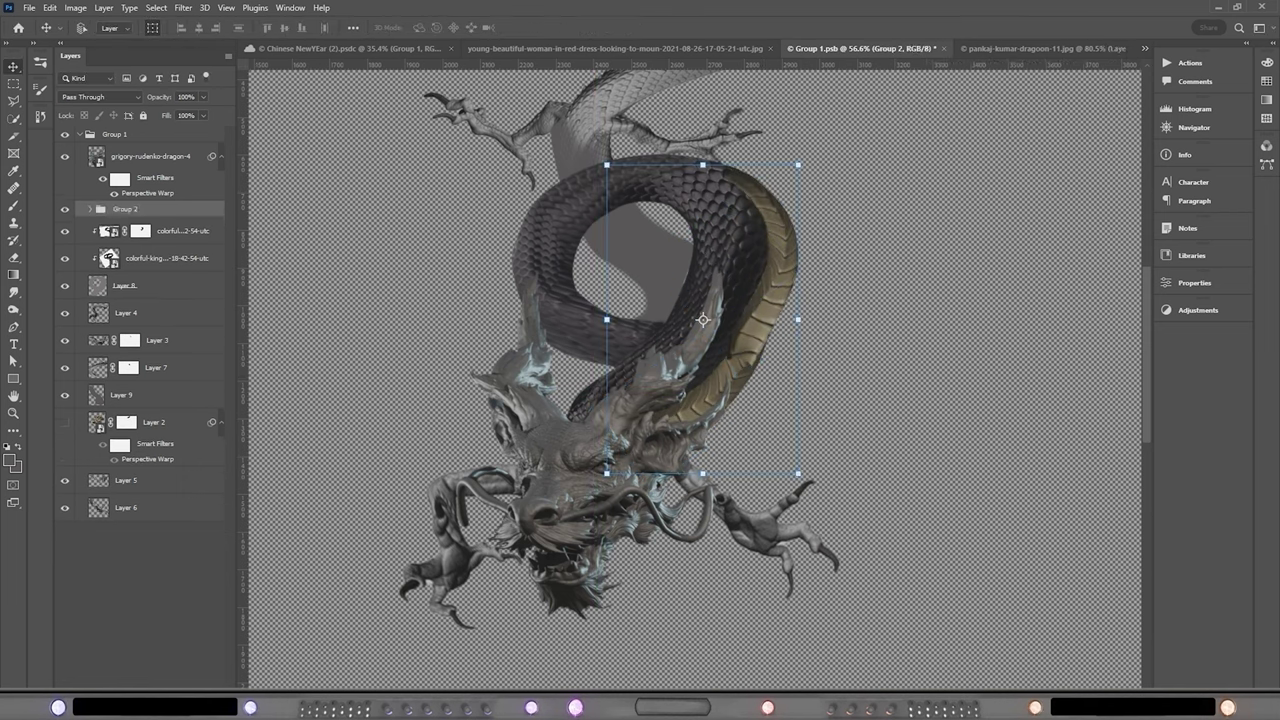
pyautogui.press('b')
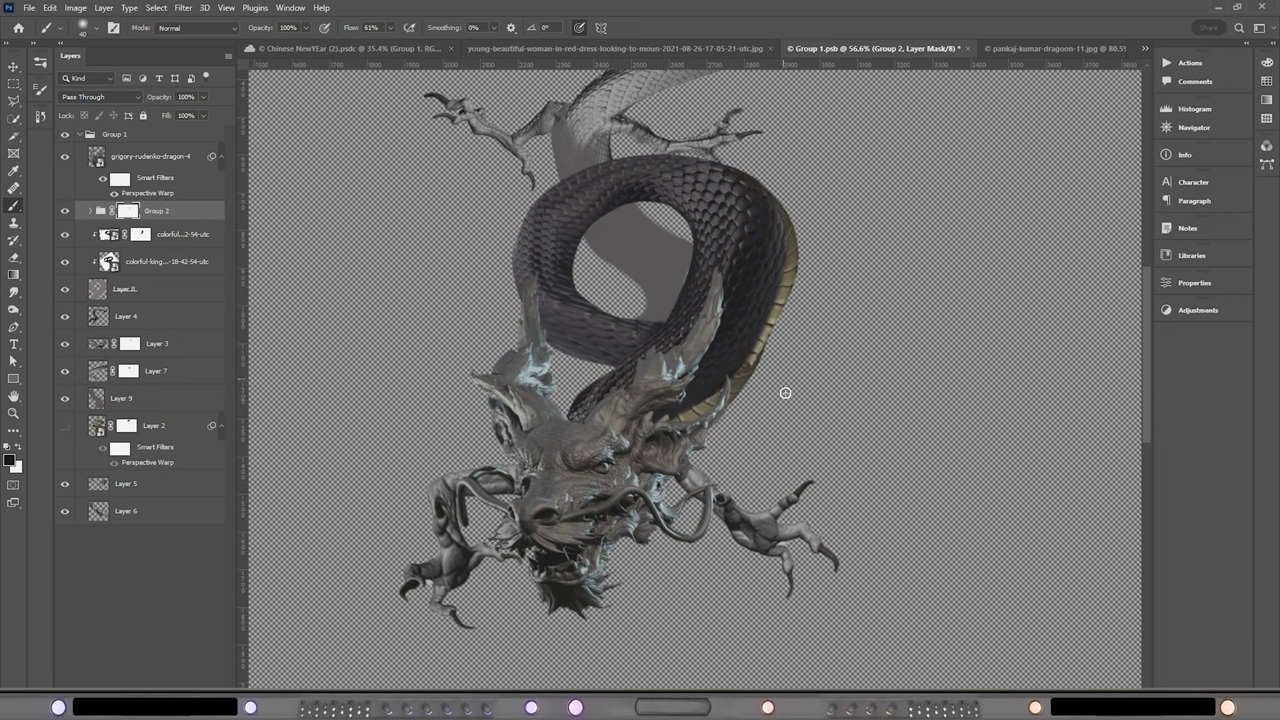
pyautogui.scroll(5, 735, 374)
pyautogui.hotkey('ctrl', 'shift', 'alt', 'n')
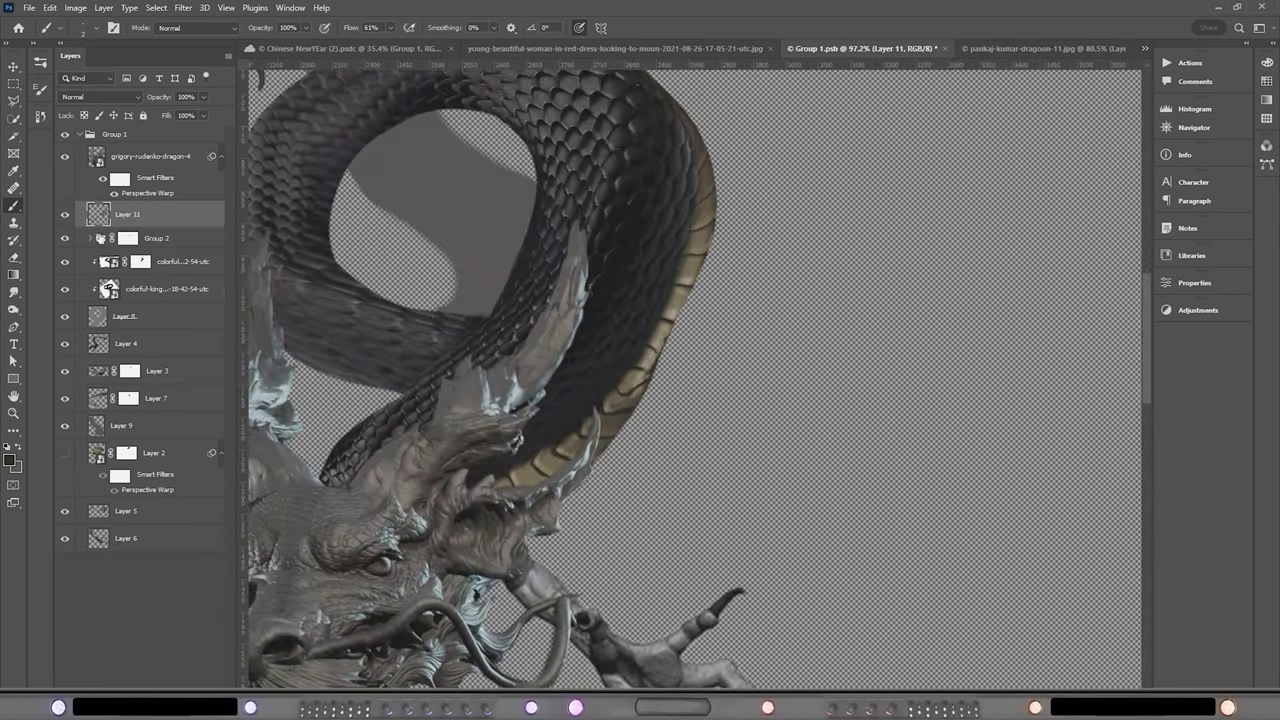
# Warp the copied scale strip to follow the body and set white as the painting colour
pyautogui.hotkey('ctrl', 't')
pyautogui.rightClick(667, 287)
pyautogui.click(682, 378)
pyautogui.scroll(3, 664, 361)
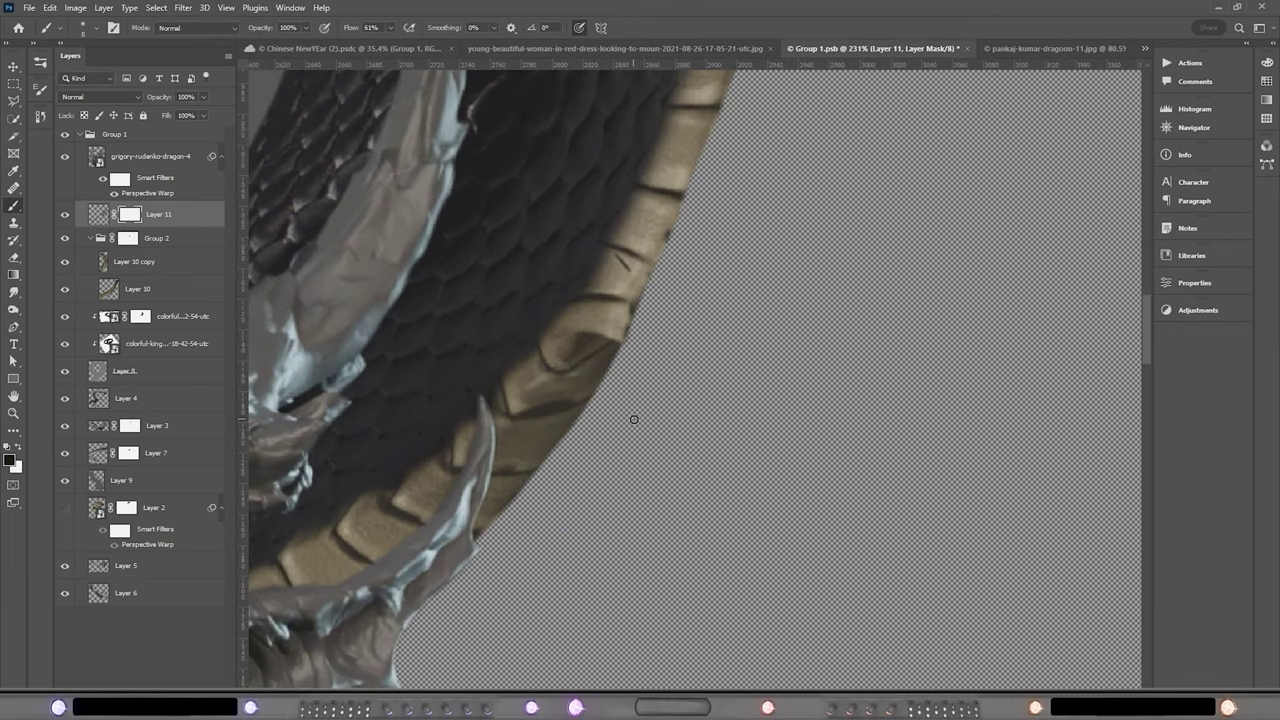
pyautogui.scroll(2, 634, 419)
pyautogui.press('x')
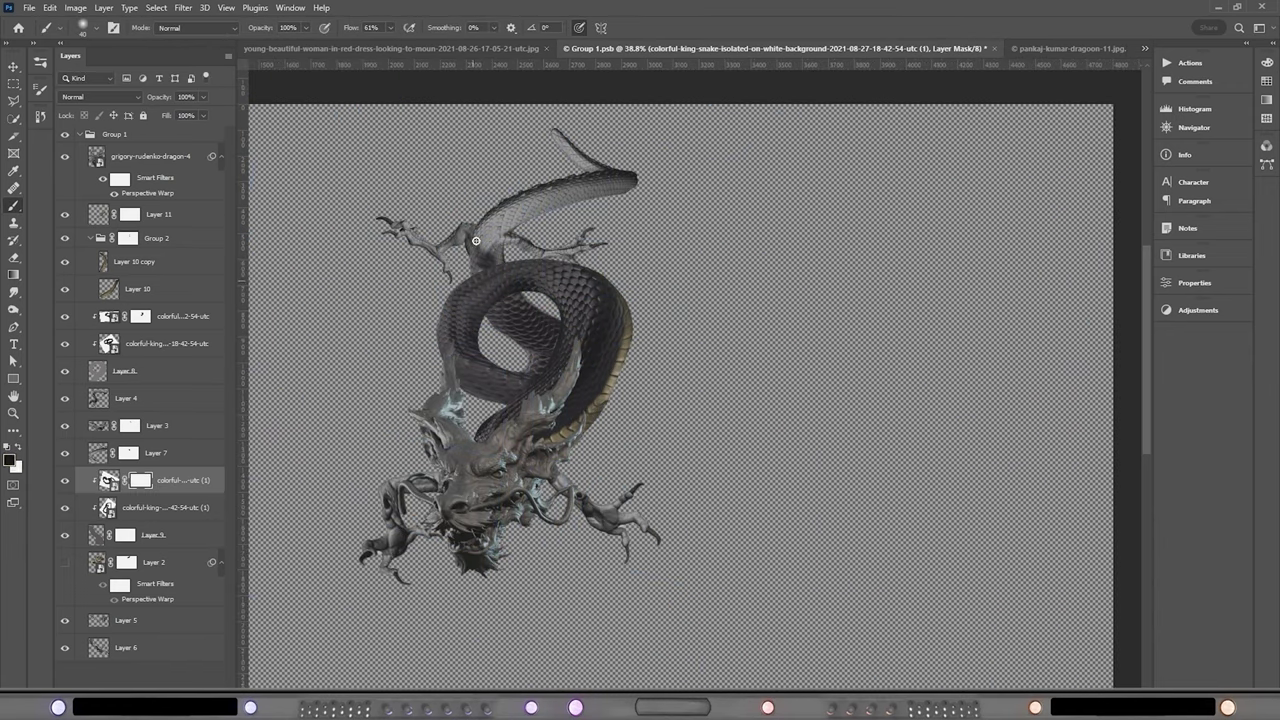
# Target the copied king snake layer's mask and the mask above it for brush painting
pyautogui.click(150, 498)
pyautogui.hotkey('alt', ']')
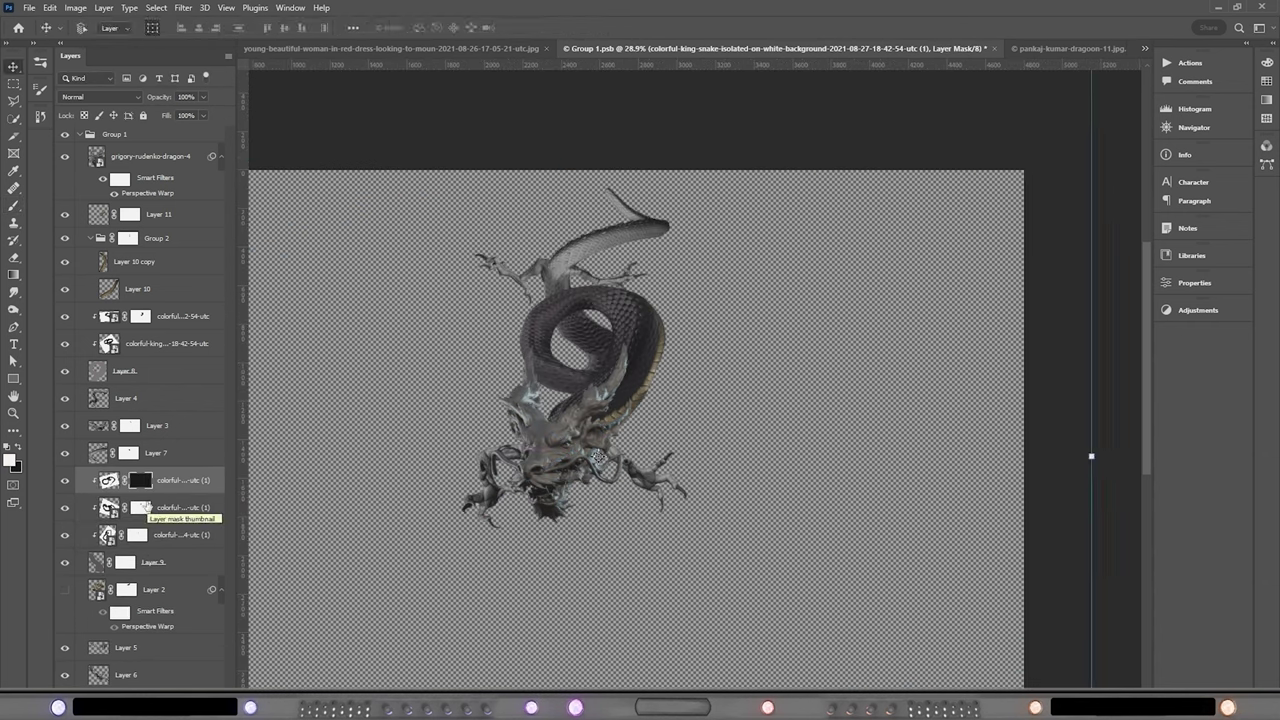
pyautogui.press('b')
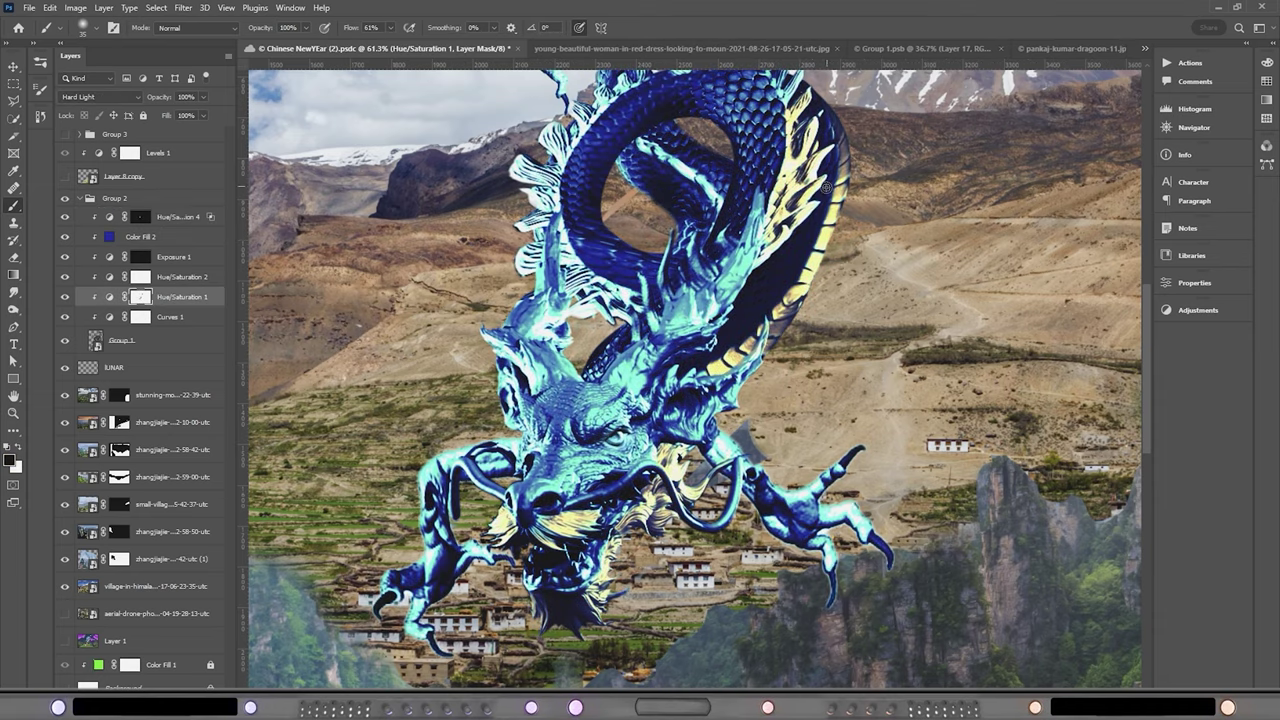
# Commit the placed pagoda photo and mask out its surrounding forest
pyautogui.scroll(3, 875, 219)
pyautogui.scroll(1, 649, 499)
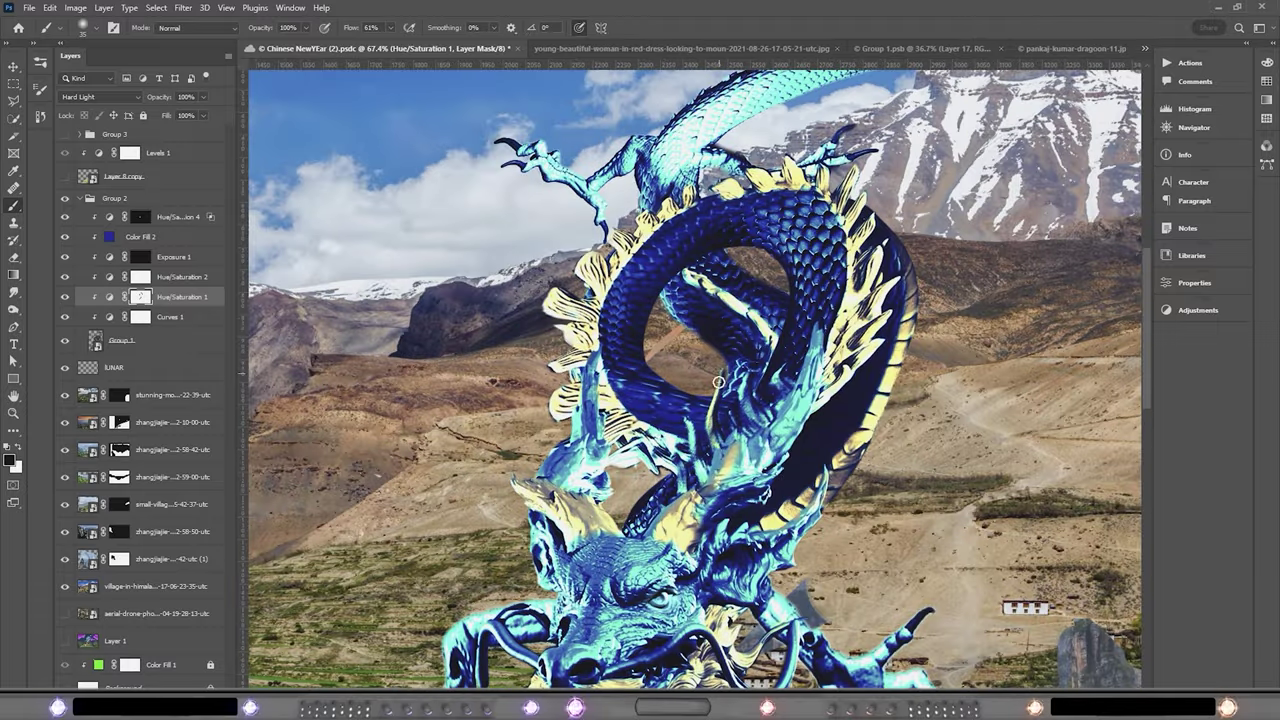
pyautogui.scroll(-5, 609, 436)
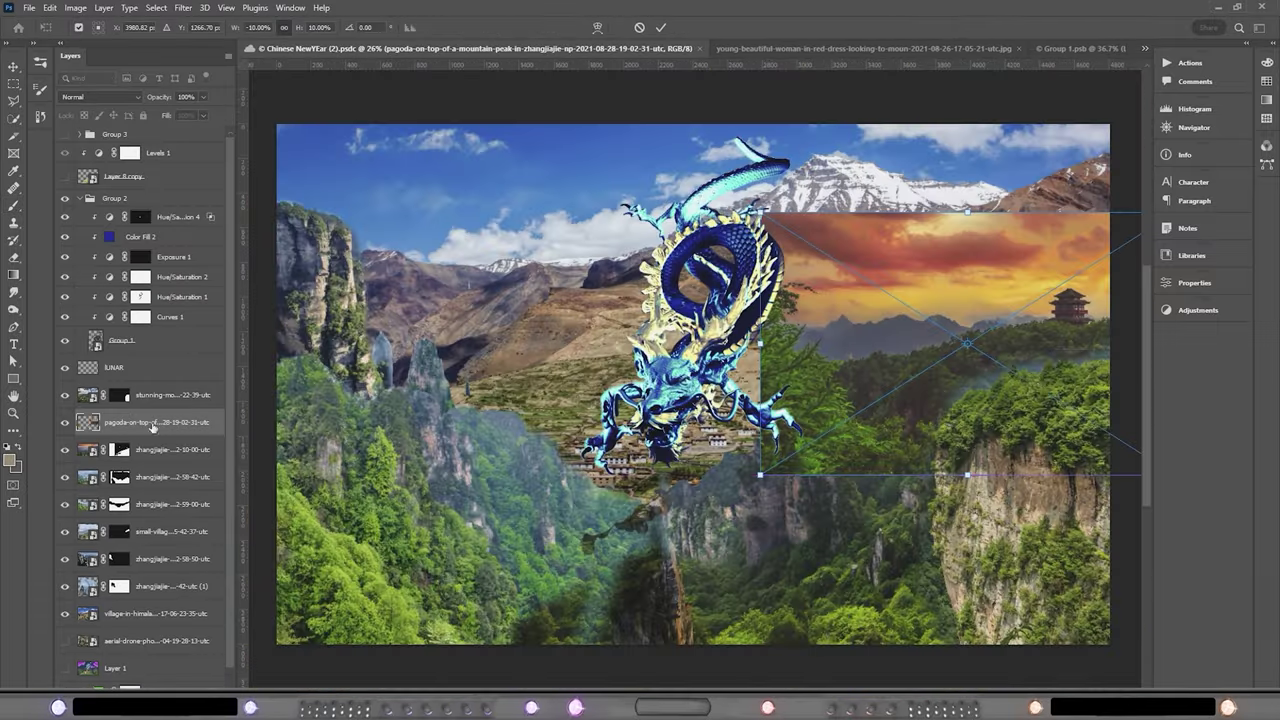
pyautogui.press('Return')
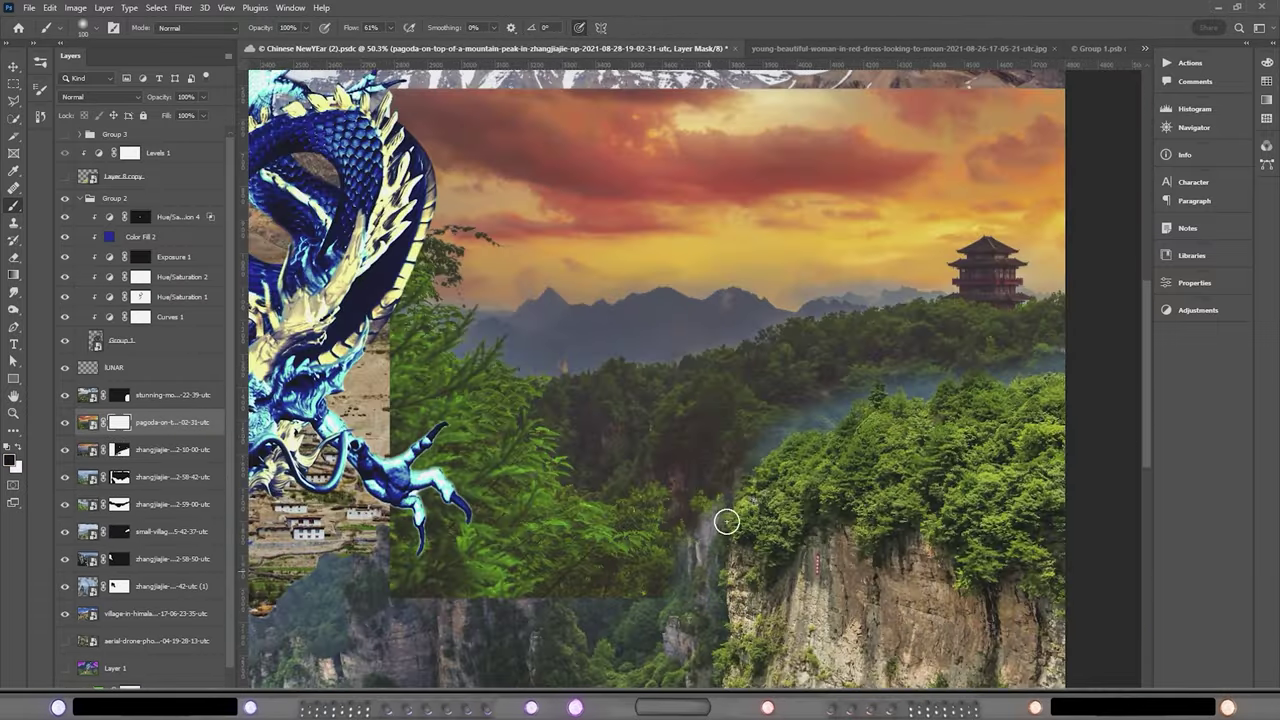
pyautogui.moveTo(727, 521)
pyautogui.mouseDown()
pyautogui.moveTo(531, 443)
pyautogui.moveTo(470, 330)
pyautogui.moveTo(430, 200)
pyautogui.moveTo(509, 337)
pyautogui.moveTo(663, 300)
pyautogui.moveTo(960, 262)
pyautogui.moveTo(1010, 285)
pyautogui.mouseUp()
# Paint forest back into the mountain layer below, then return to the pagoda layer
pyautogui.press('x')
pyautogui.hotkey('alt', '[')
pyautogui.hotkey('ctrl', '0')
pyautogui.moveTo(320, 600)
pyautogui.mouseDown()
pyautogui.moveTo(470, 490)
pyautogui.moveTo(500, 571)
pyautogui.mouseUp()
pyautogui.hotkey('alt', ']')
# Hide the selected orange sky on the pagoda mask and deselect
pyautogui.scroll(5, 843, 286)
pyautogui.scroll(3, 900, 197)
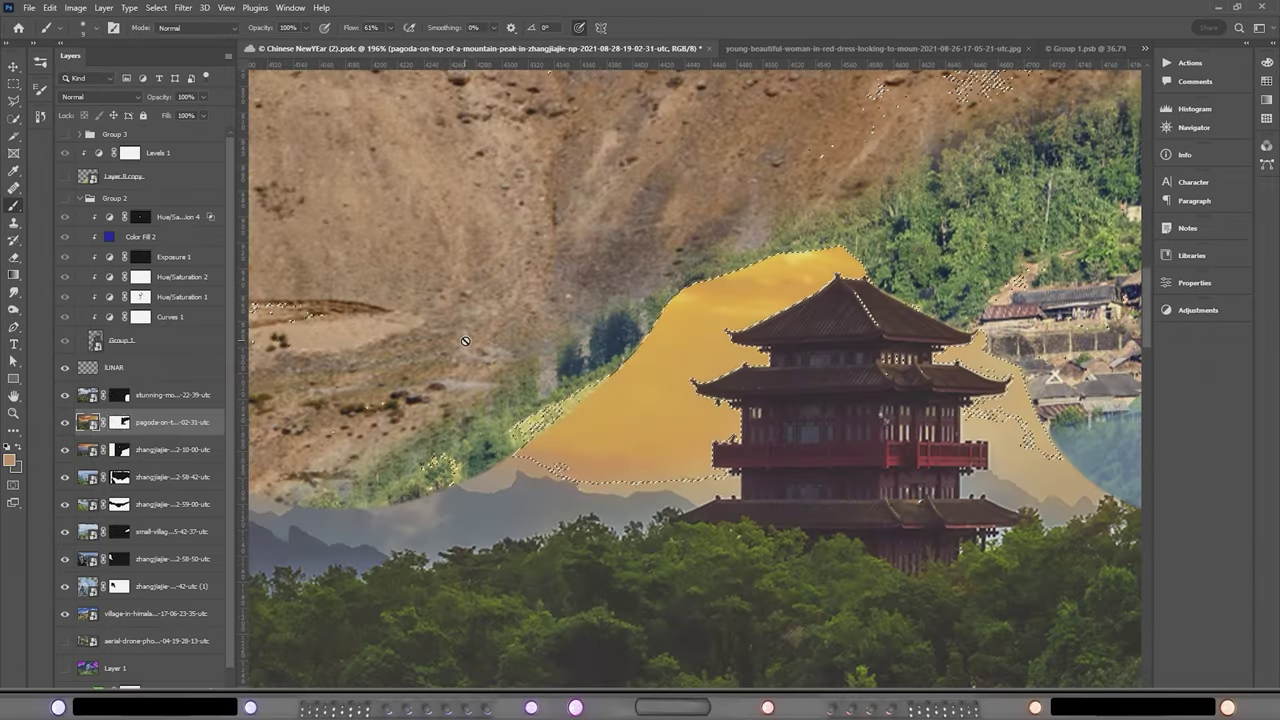
pyautogui.press('Delete')
pyautogui.hotkey('ctrl', 'd')
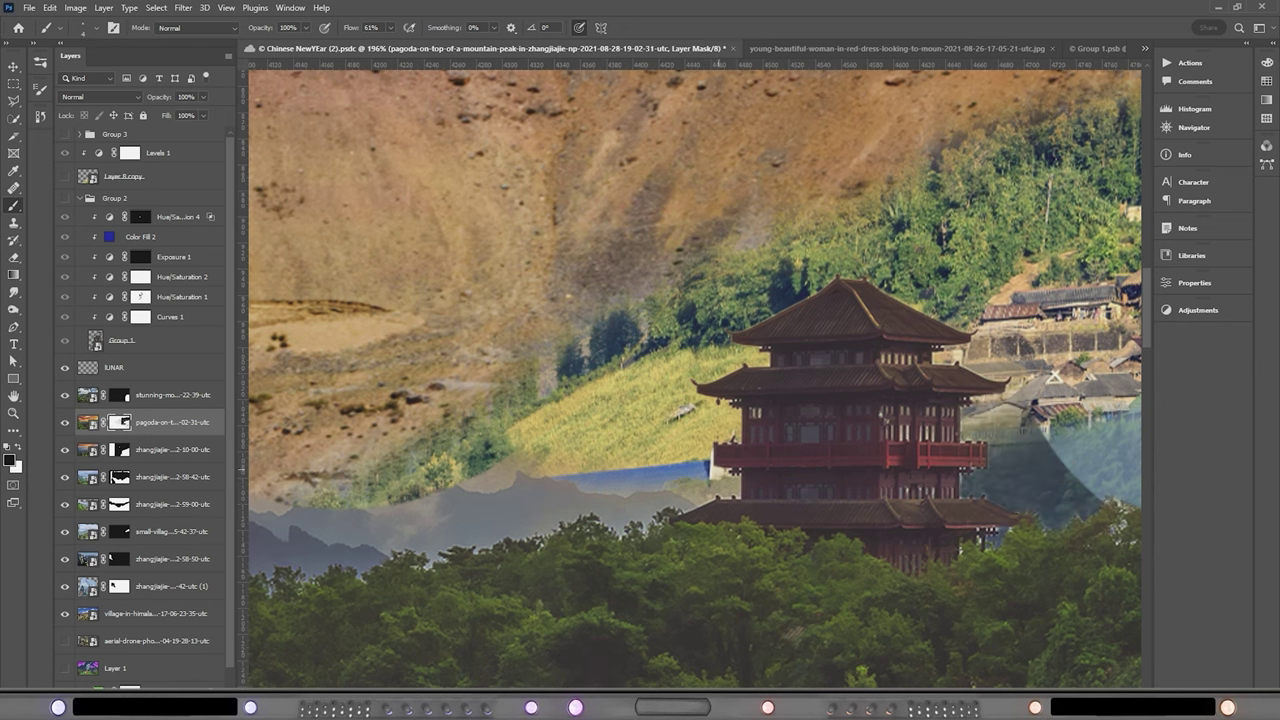
# Erase part of the grey band below the pagoda with a larger brush and zoom in
pyautogui.hscroll(-3, 632, 470)
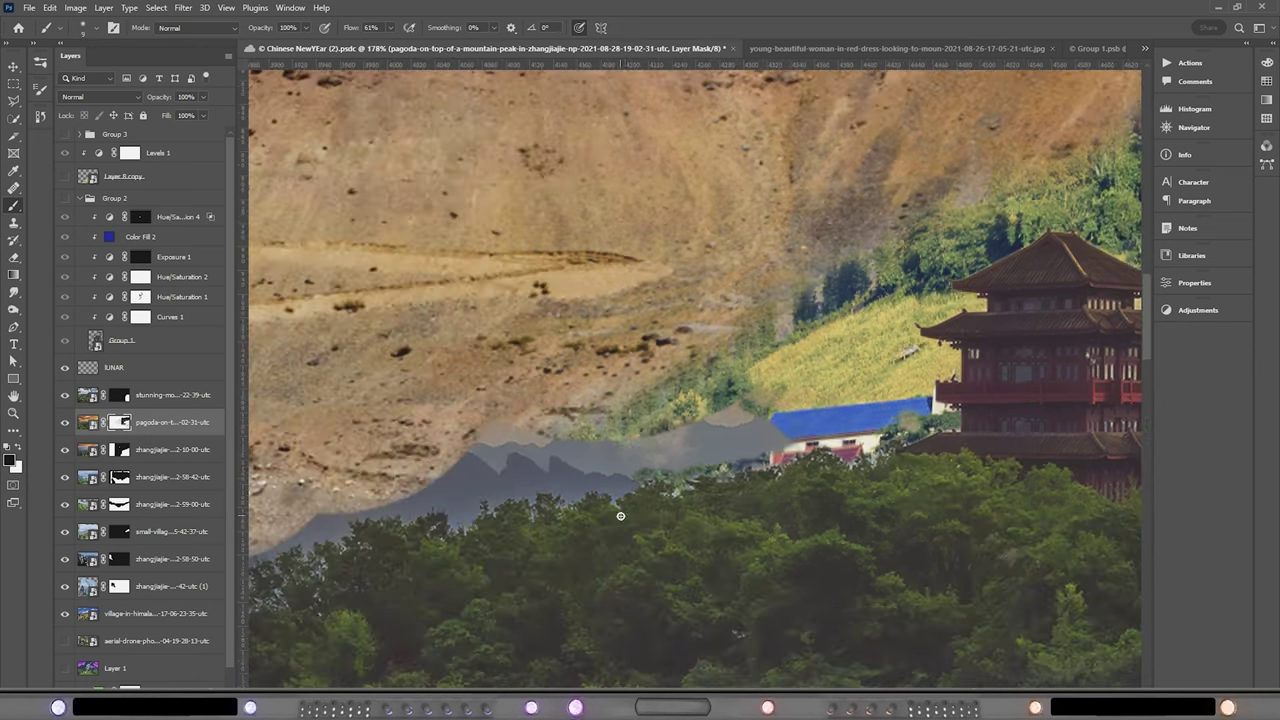
pyautogui.press(']')
pyautogui.moveTo(690, 440); pyautogui.dragTo(440, 500)
pyautogui.hscroll(-5, 691, 433)
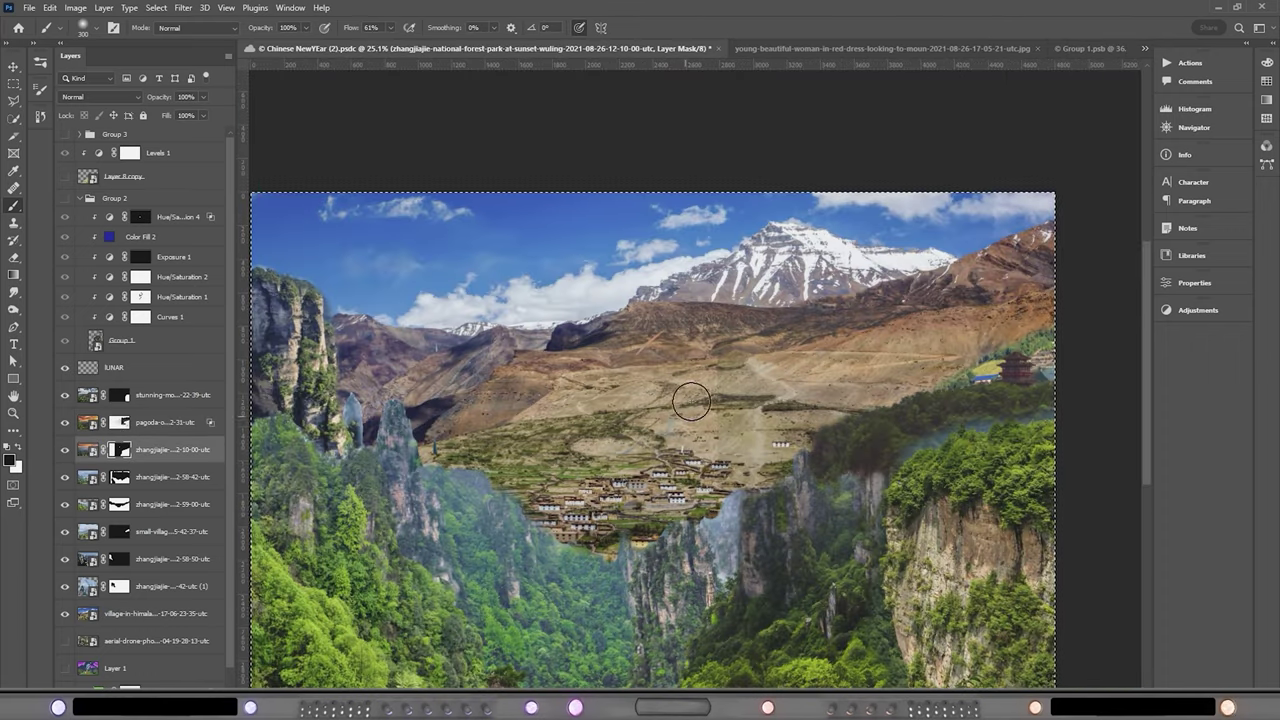
pyautogui.hotkey('ctrl', '+')
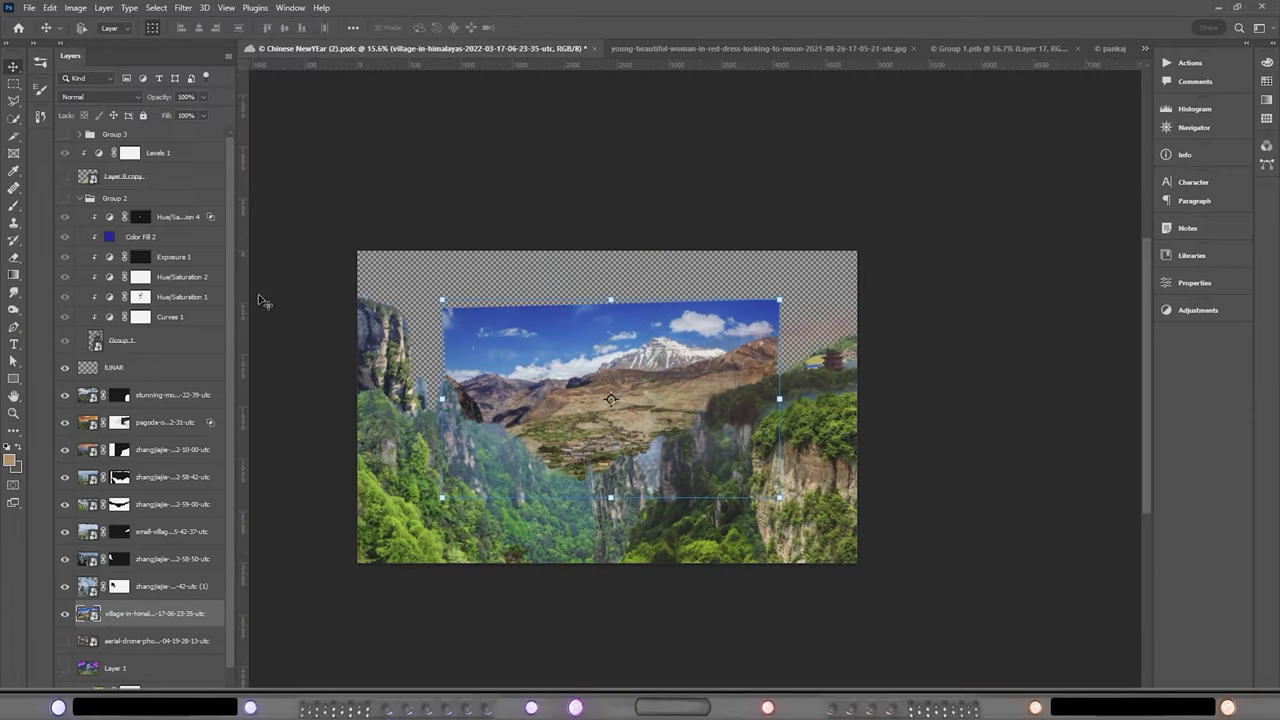
# Fade the bright sky out of the village copy using Blend If on the chosen channel
pyautogui.moveTo(1103, 285); pyautogui.dragTo(1005, 300)
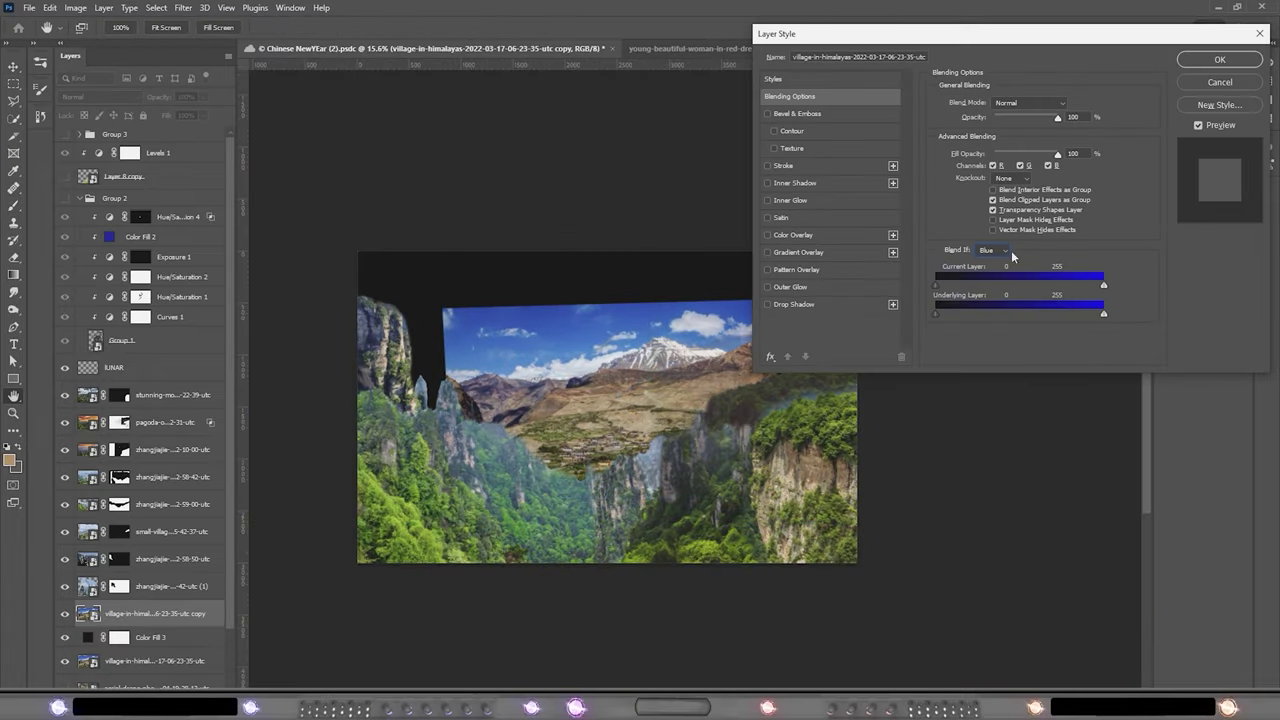
pyautogui.click(985, 272)
pyautogui.moveTo(937, 285)
pyautogui.mouseDown()
pyautogui.moveTo(1002, 282)
pyautogui.moveTo(965, 284)
pyautogui.mouseUp()
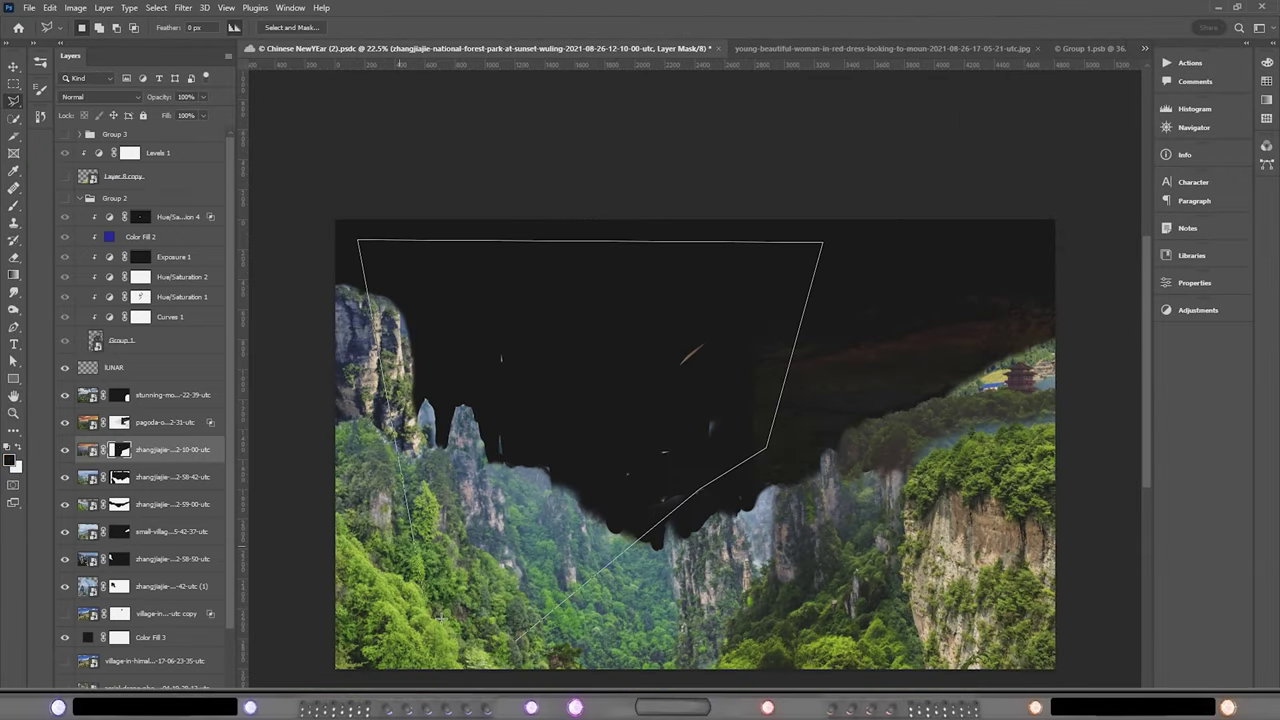
pyautogui.press('Return')
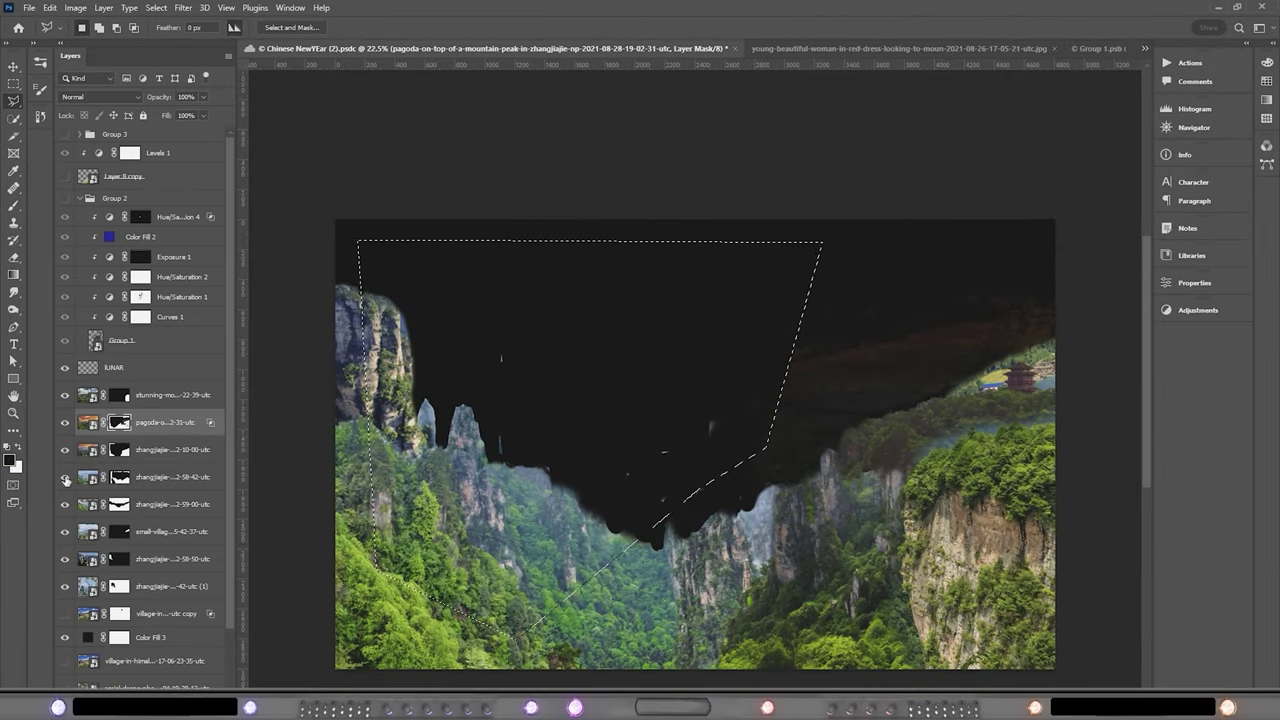
# Check a layer's contribution by toggling it, then move down to a Zhangjiajie layer's mask
pyautogui.scroll(-3, 58, 610)
pyautogui.click(64, 430)
pyautogui.click(64, 430)
pyautogui.hotkey('ctrl', 'a')
pyautogui.press('b')
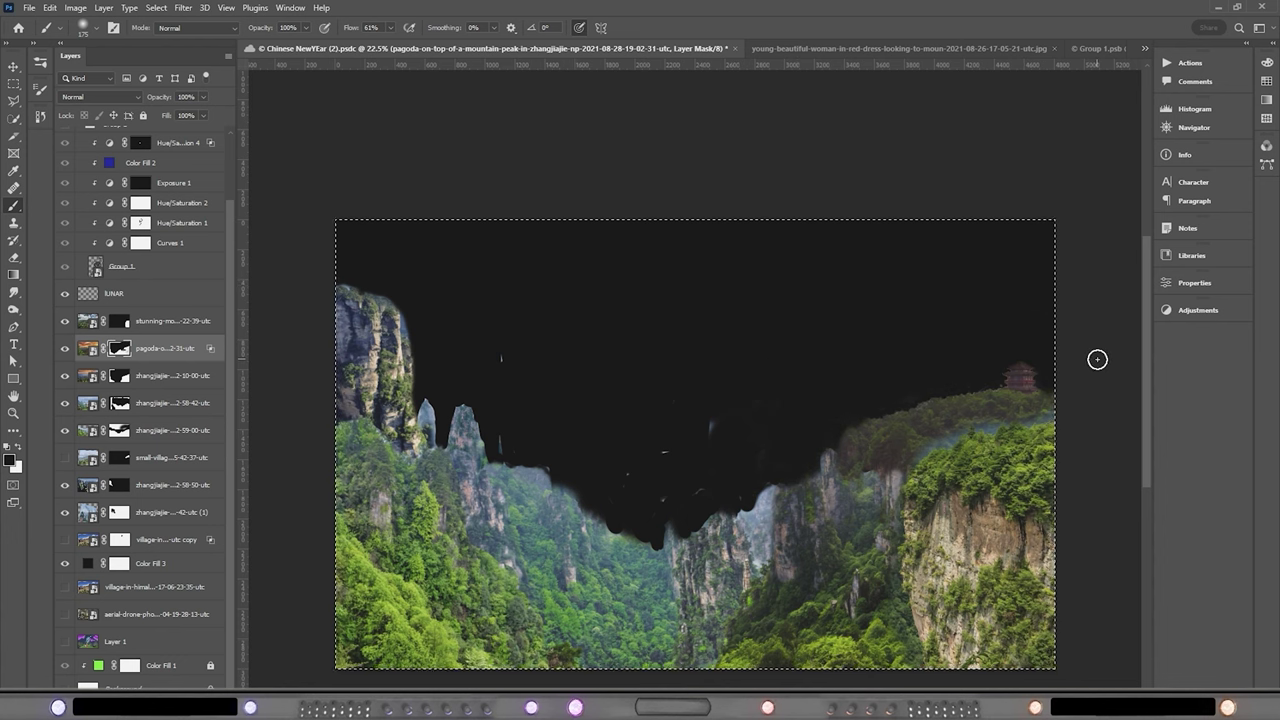
pyautogui.hotkey('alt', ']')
pyautogui.hotkey('alt', '[')
pyautogui.hotkey('alt', '[')
pyautogui.hotkey('alt', '[')
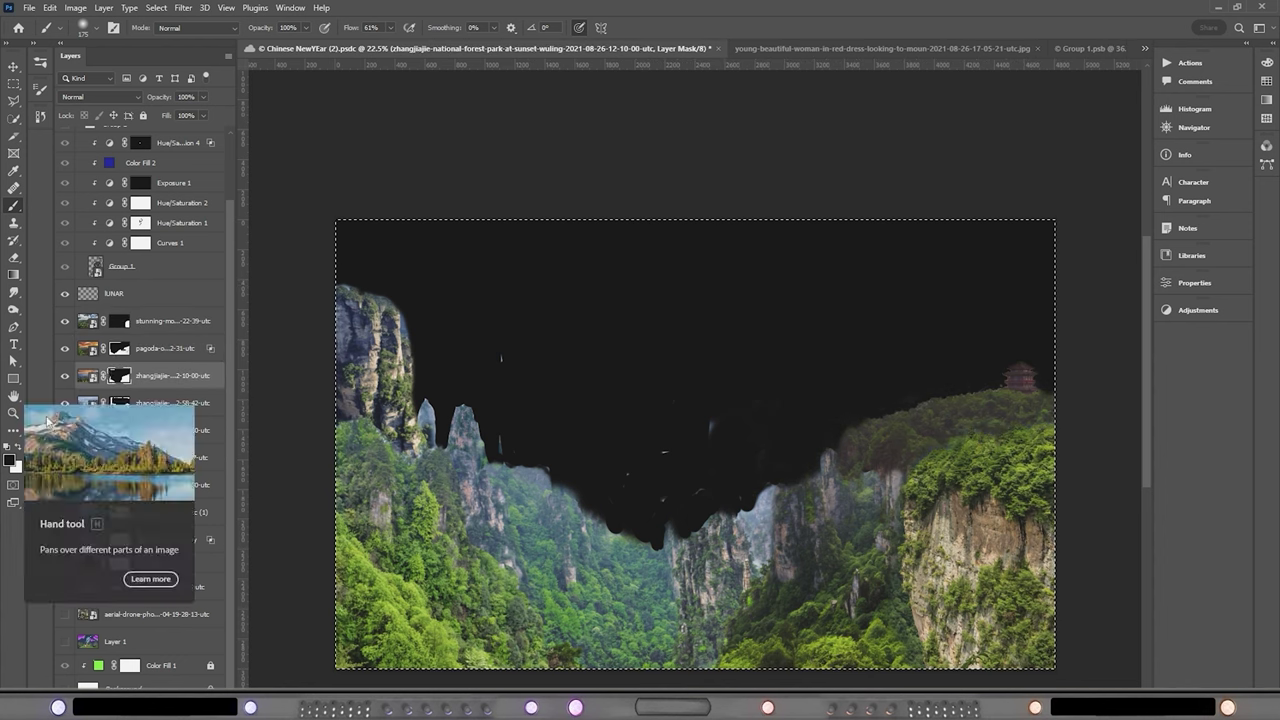
# Show one Zhangjiajie layer, hide the other, and blend the sky out with Blend If
pyautogui.click(64, 430)
pyautogui.hotkey('alt', '[')
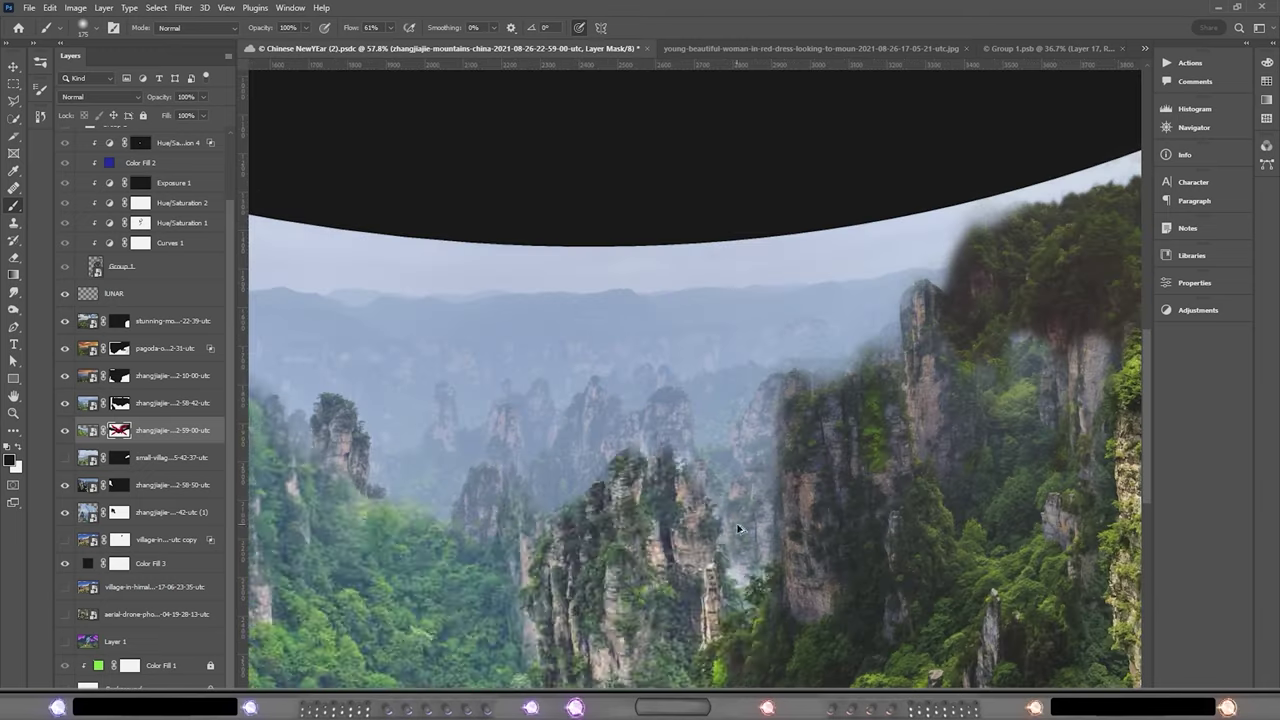
pyautogui.click(64, 403)
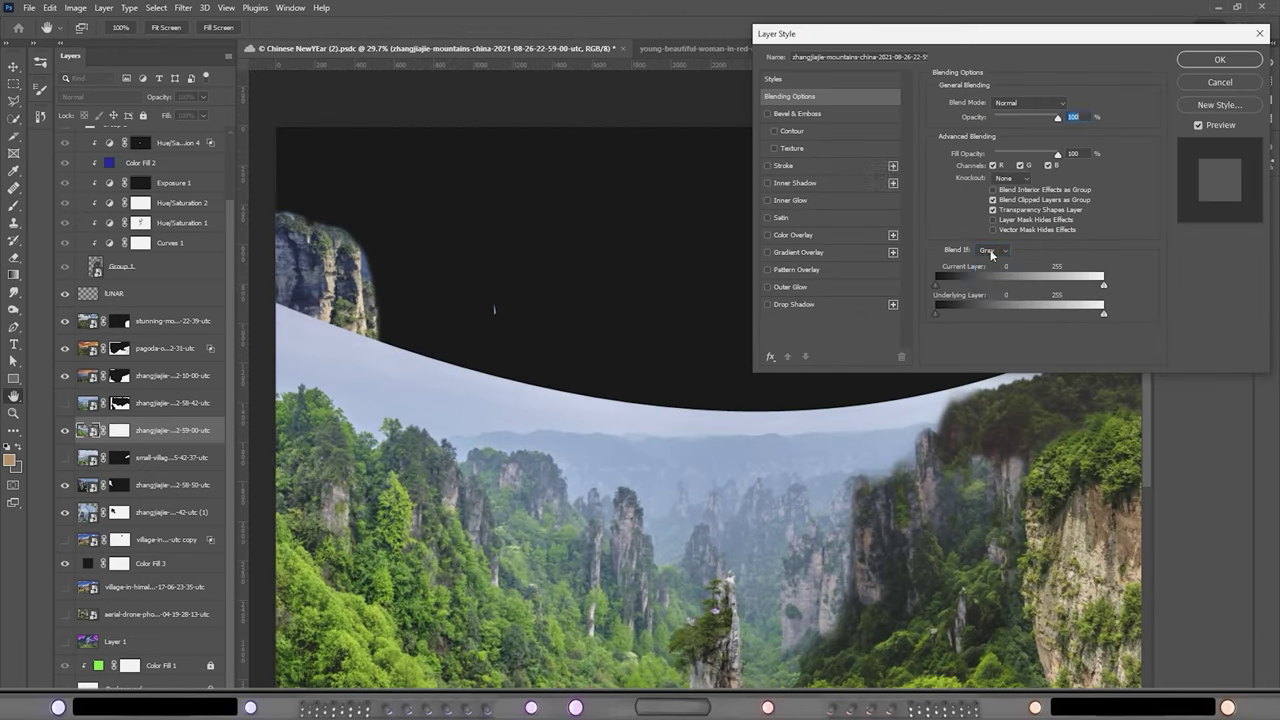
pyautogui.moveTo(1100, 281); pyautogui.dragTo(1070, 281)
pyautogui.click(1222, 60)
# Disable the layer's mask and drag the new cliffs photo into place on the left
pyautogui.scroll(-1, 533, 358)
pyautogui.rightClick(118, 486)
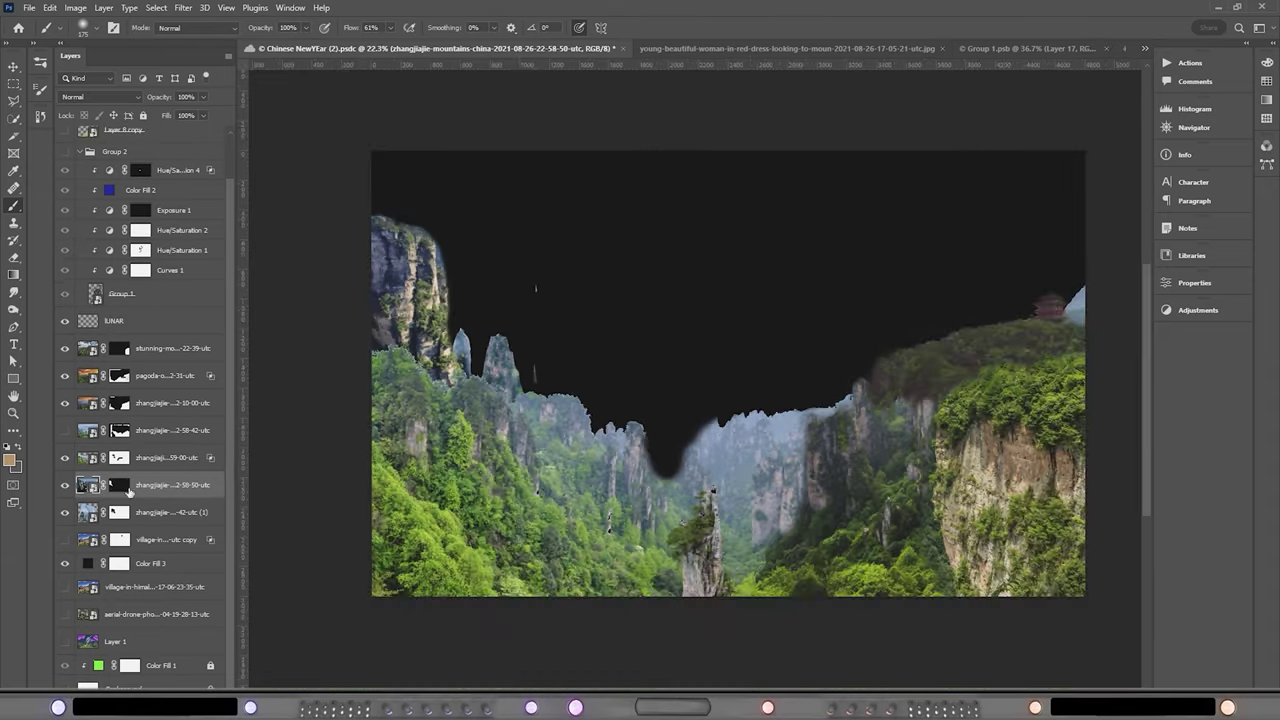
pyautogui.click(120, 492)
pyautogui.scroll(3, 783, 571)
pyautogui.scroll(2, 783, 571)
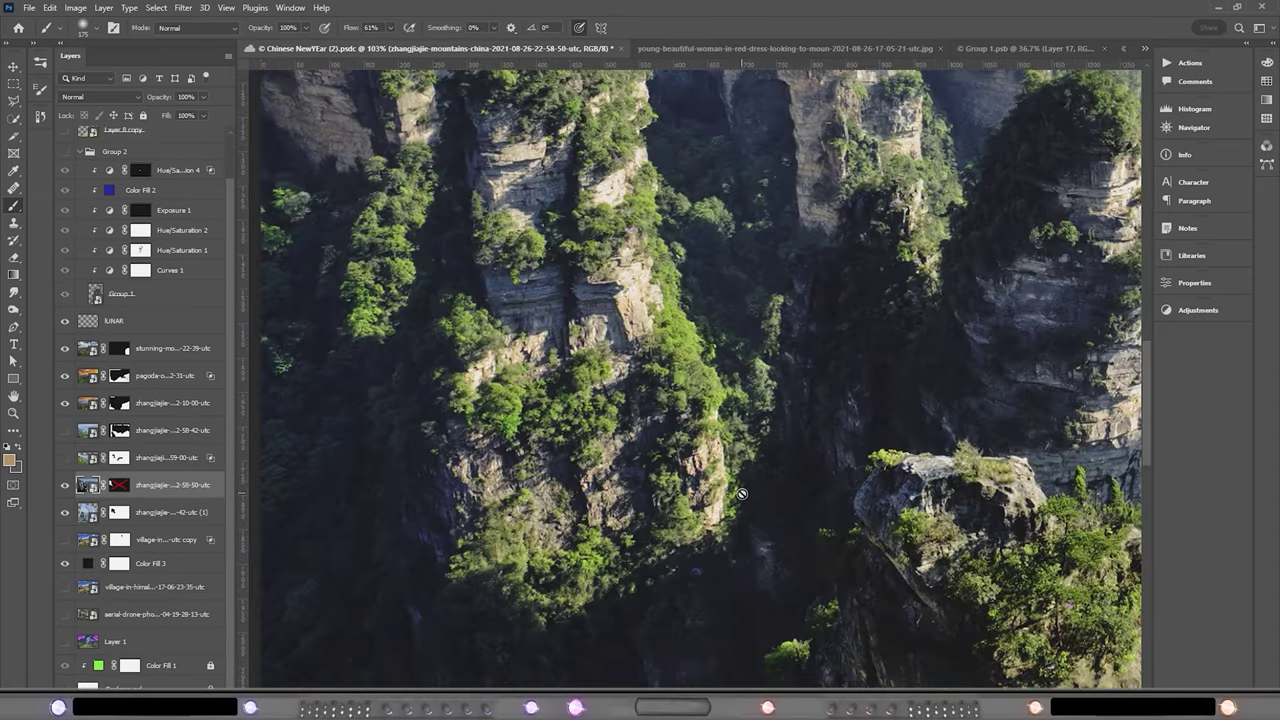
pyautogui.scroll(-3, 720, 400)
pyautogui.scroll(5, 640, 260)
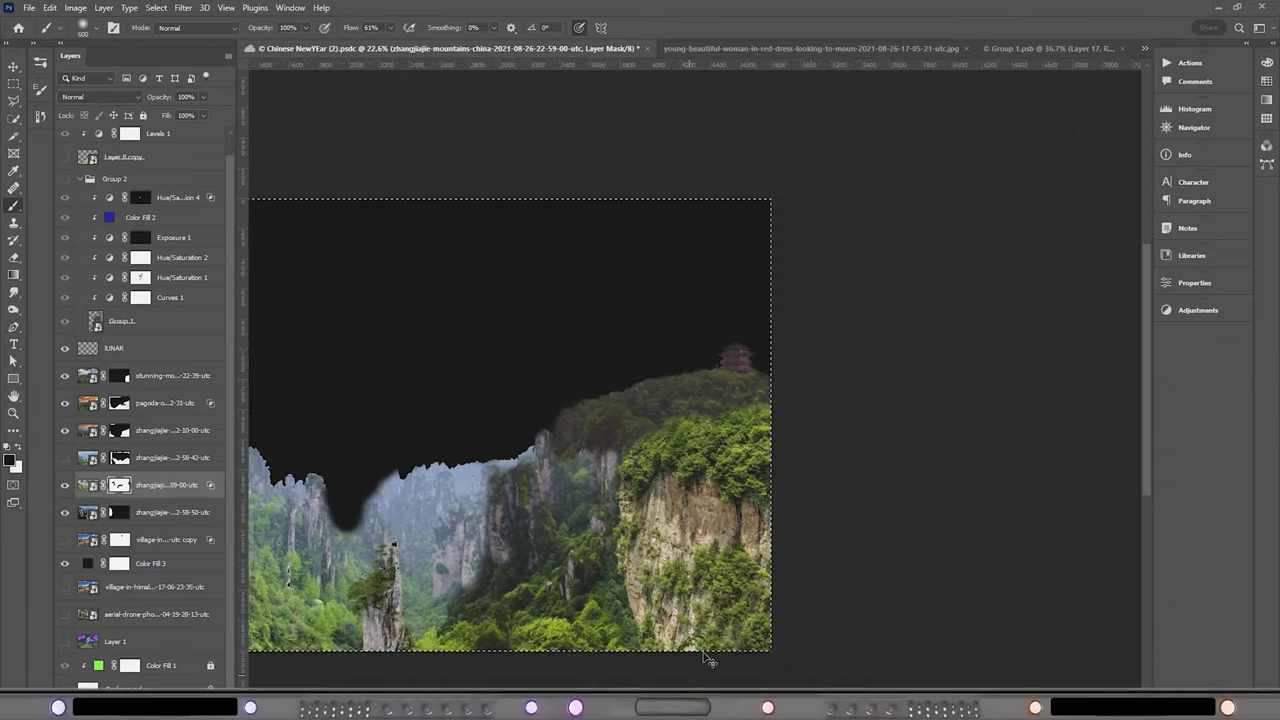
pyautogui.moveTo(708, 659); pyautogui.dragTo(963, 659)
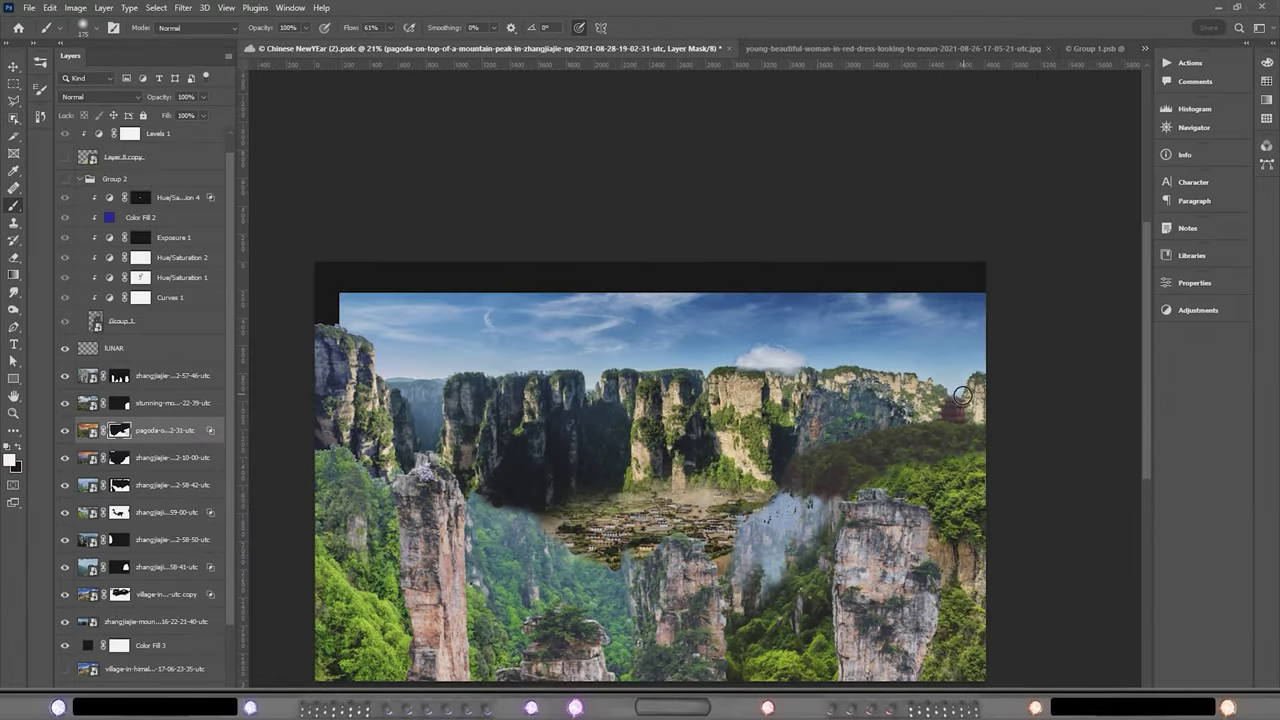
# Commit the cliffs and paint away the top-right of the new park photo on its mask
pyautogui.click(119, 512)
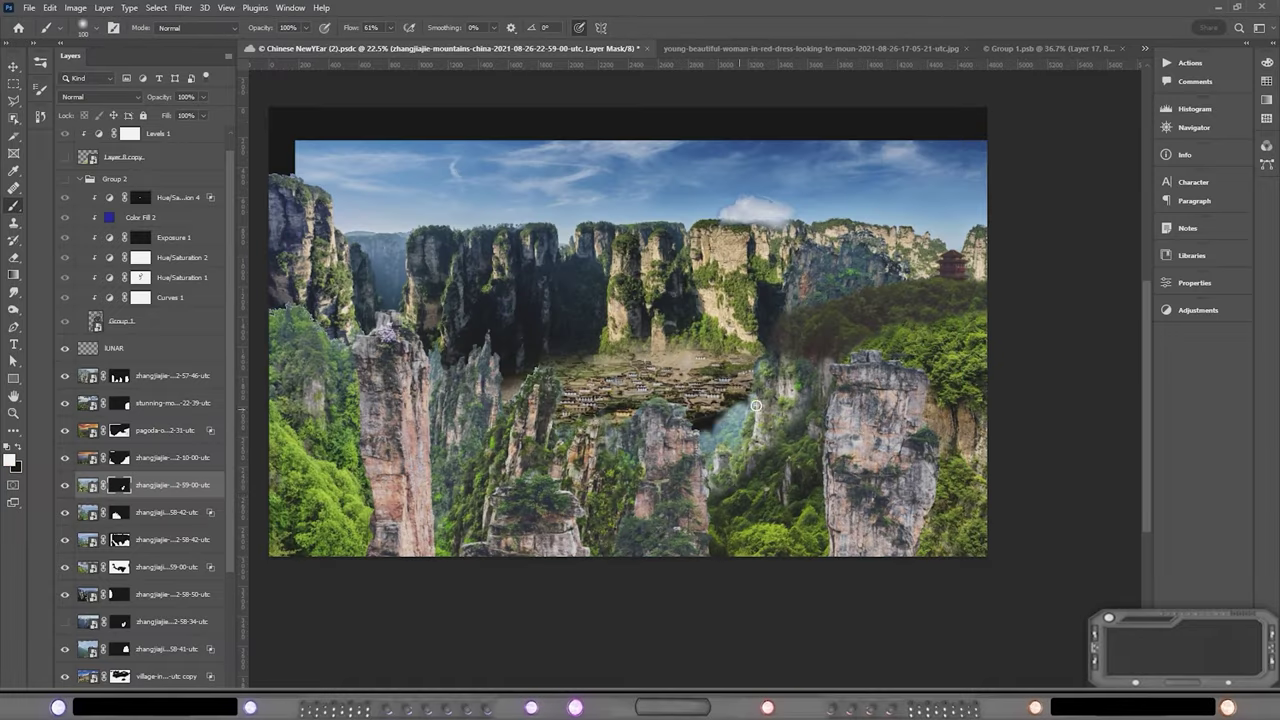
pyautogui.scroll(-1, 780, 395)
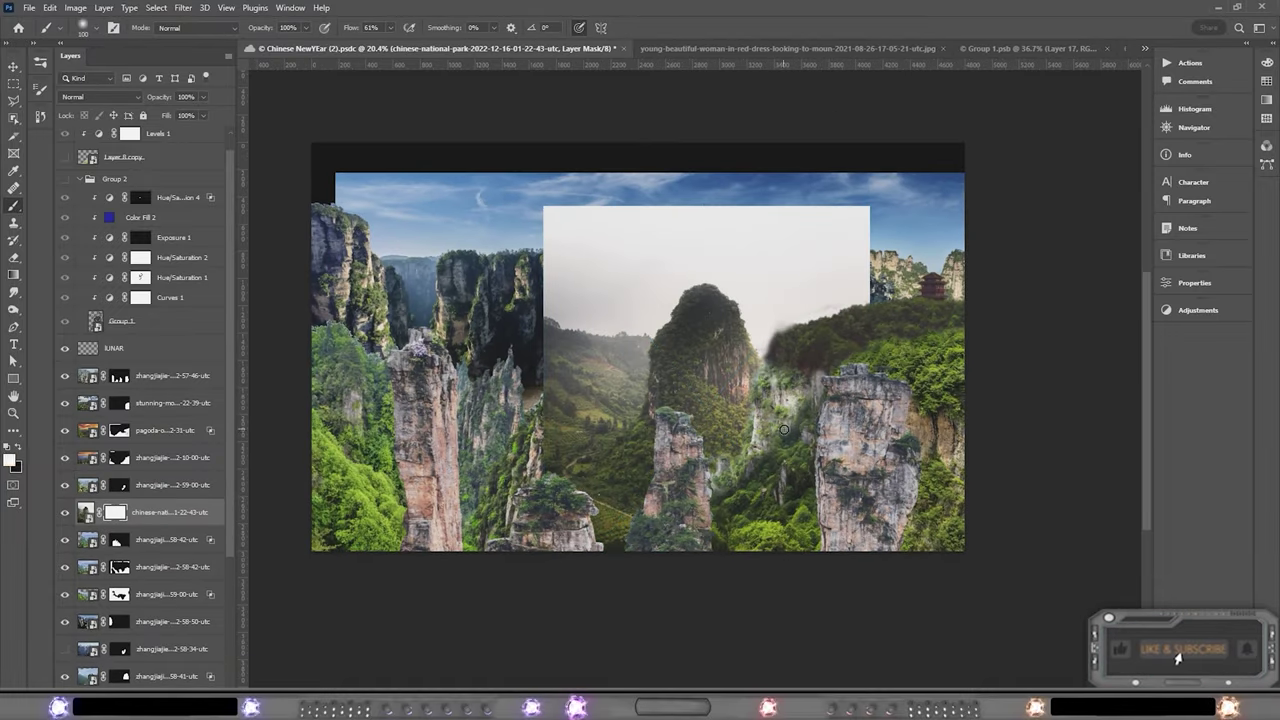
pyautogui.moveTo(852, 232); pyautogui.dragTo(772, 295)
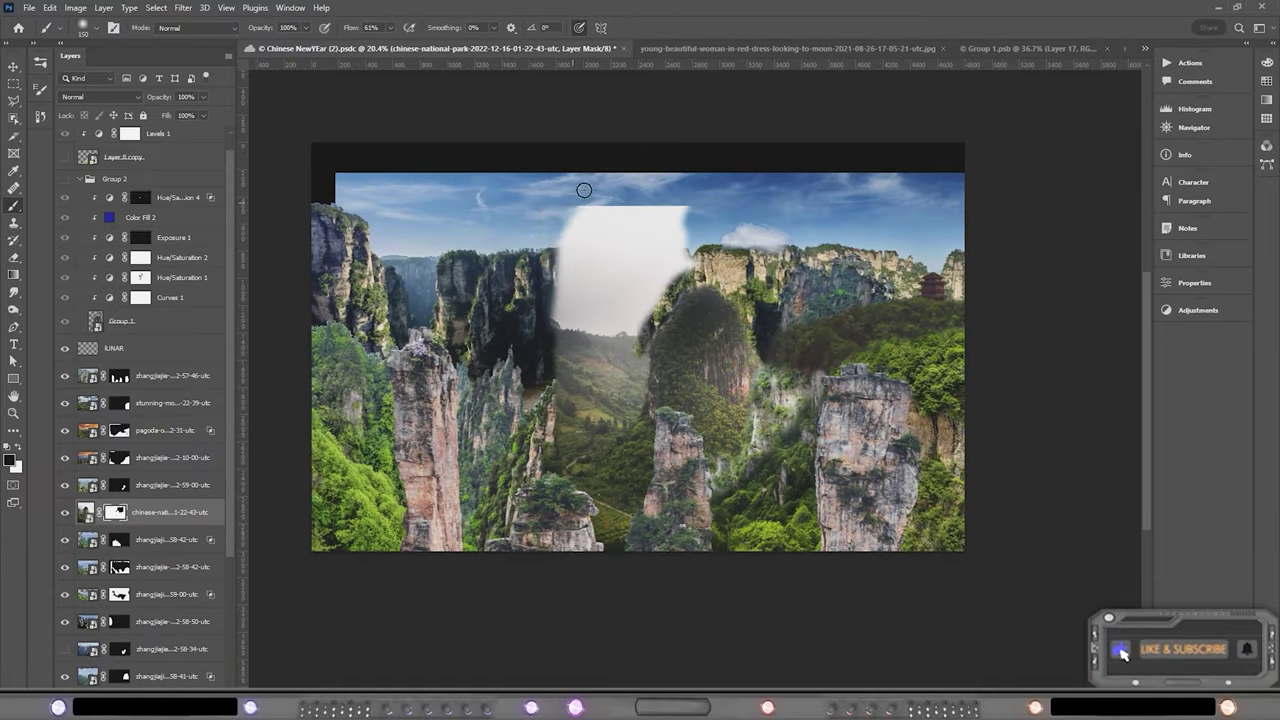
pyautogui.scroll(6, 620, 414)
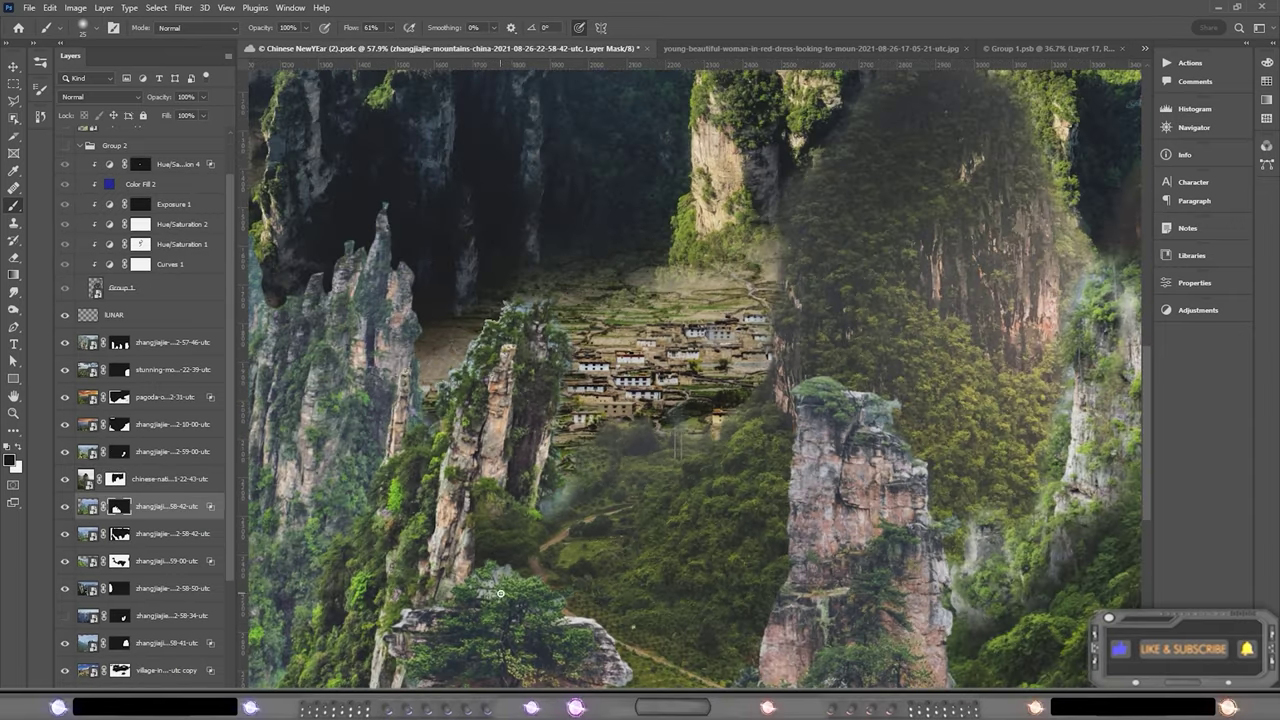
# Reveal the village terraces and cloud, then select the national park photo's mask for painting
pyautogui.hotkey('alt', ']')
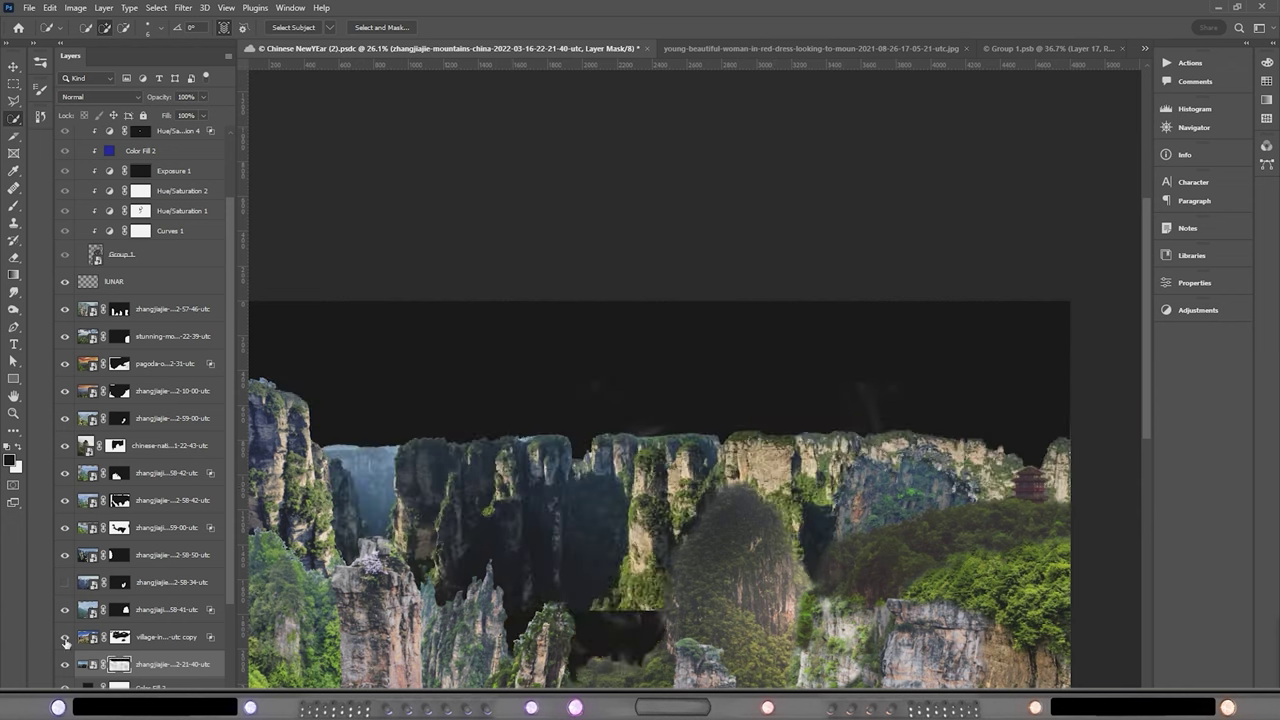
pyautogui.click(65, 637)
pyautogui.press('b')
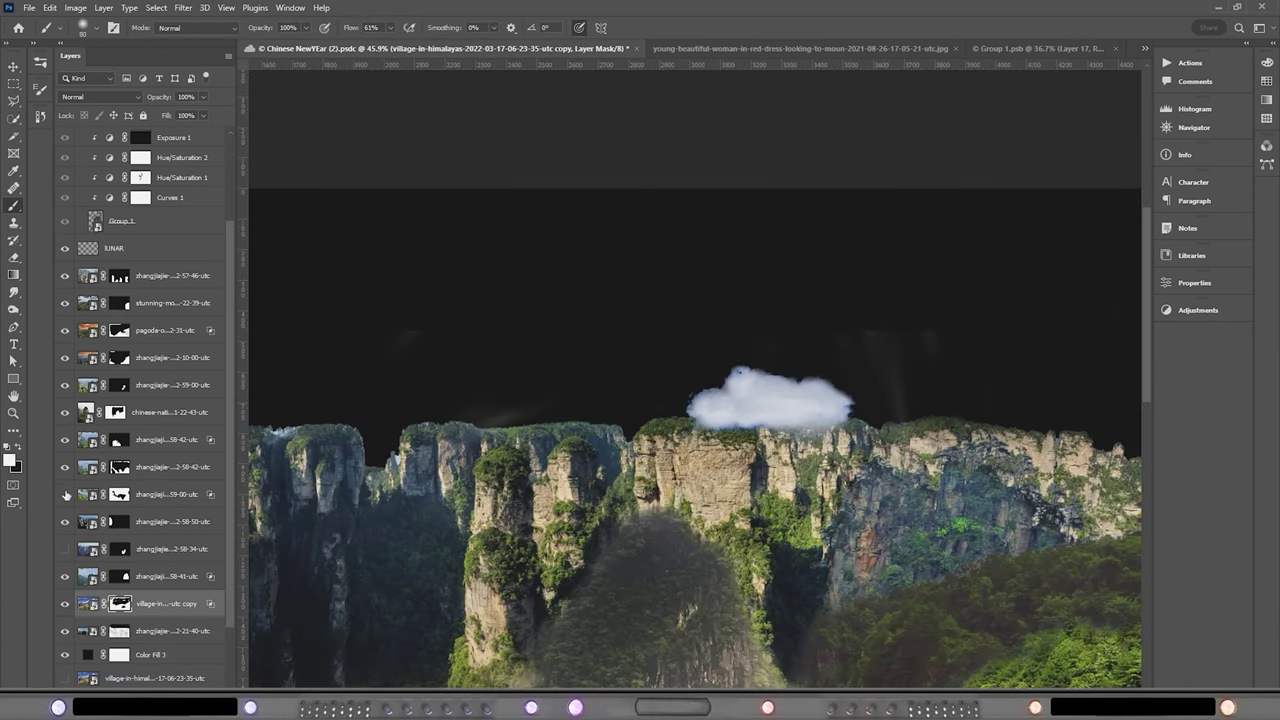
pyautogui.scroll(2, 65, 494)
pyautogui.click(90, 470)
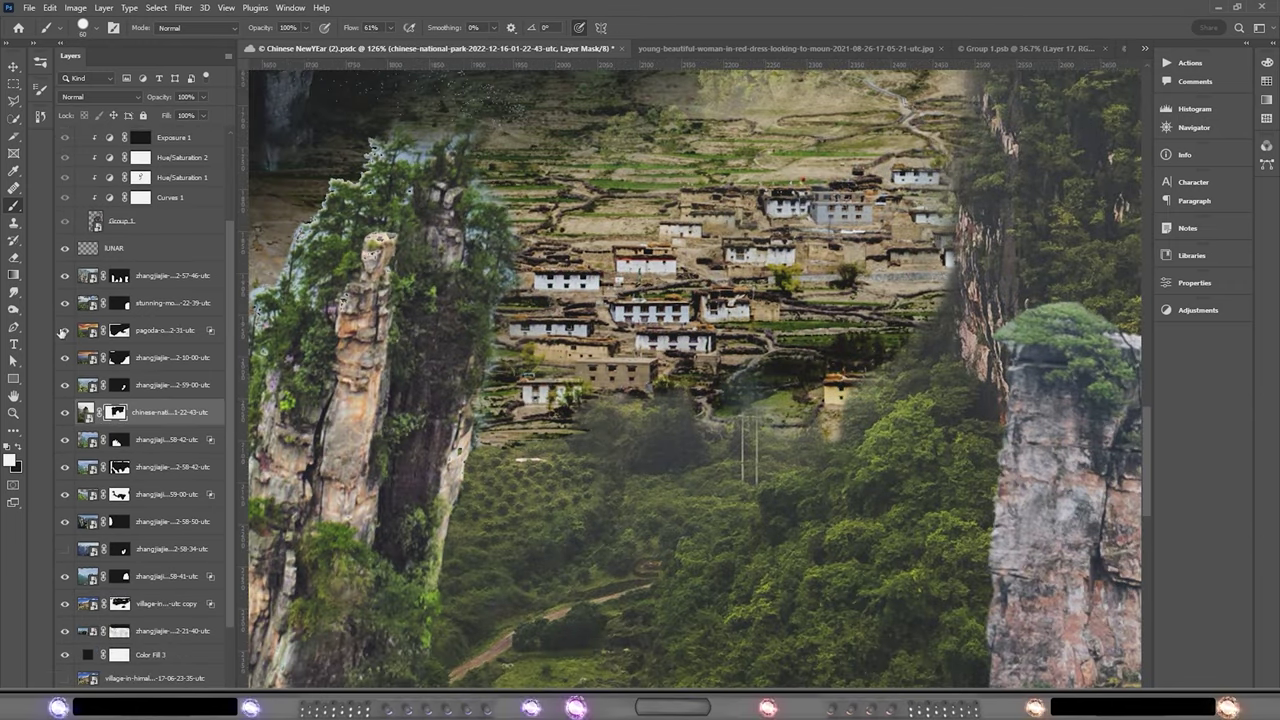
# Move to the next cliff layer's mask and toggle the left cliff layer to compare
pyautogui.hotkey('alt', '[')
pyautogui.hotkey('alt', '[')
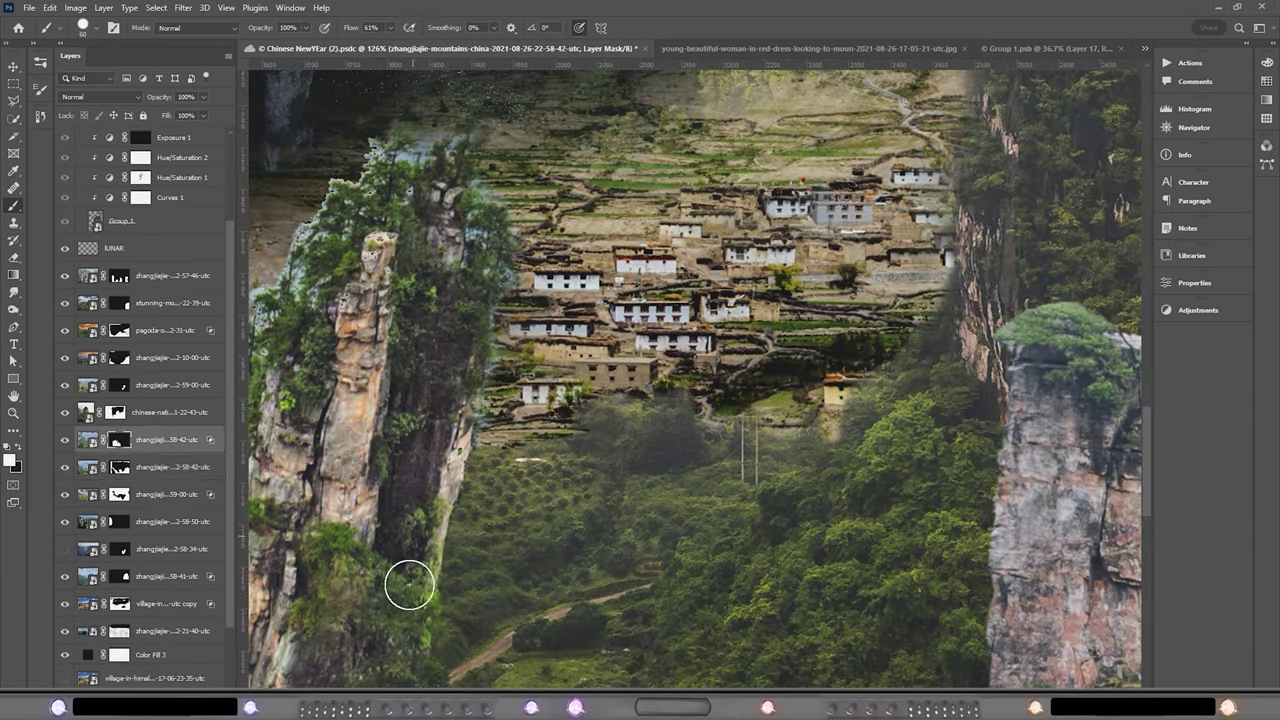
pyautogui.click(65, 440)
pyautogui.scroll(-3, 395, 535)
pyautogui.hscroll(-2, 477, 514)
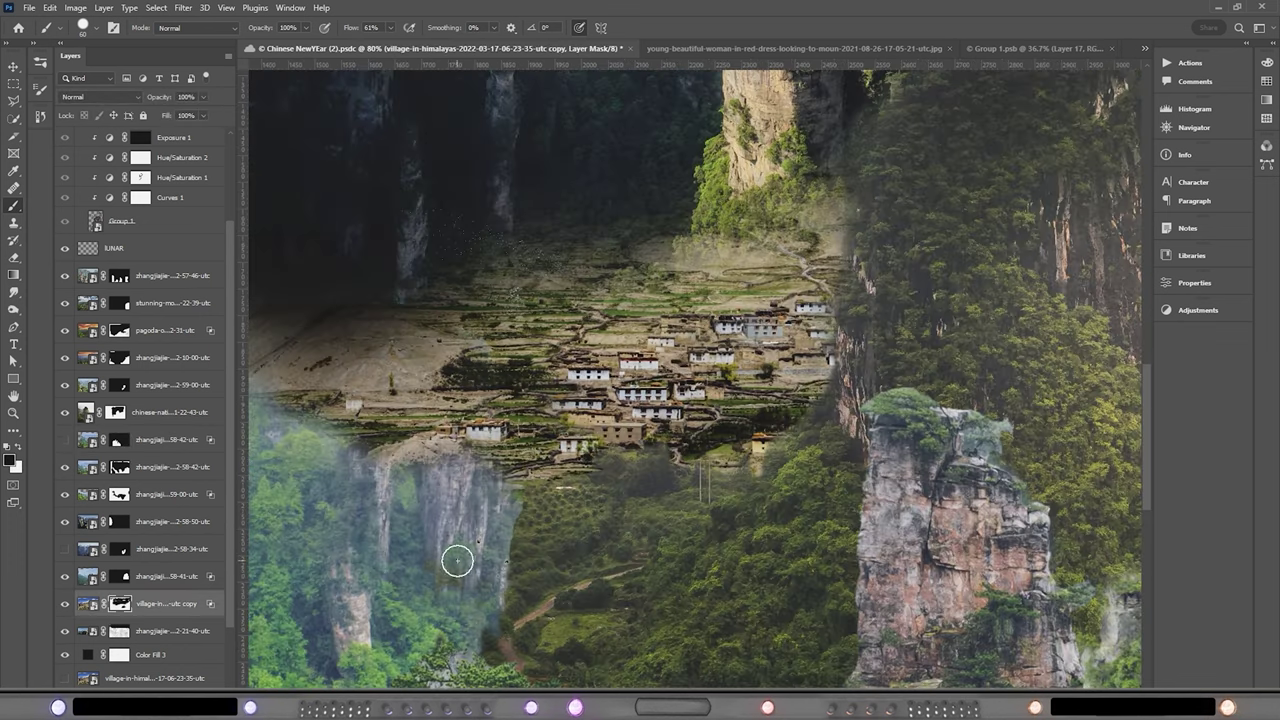
pyautogui.click(65, 440)
# Turn the cliff area into a selection and target the cliff layer's mask with the Rectangular Marquee
pyautogui.rightClick(125, 440)
pyautogui.click(150, 128)
pyautogui.press('Escape')
pyautogui.click(156, 7)
pyautogui.click(175, 37)
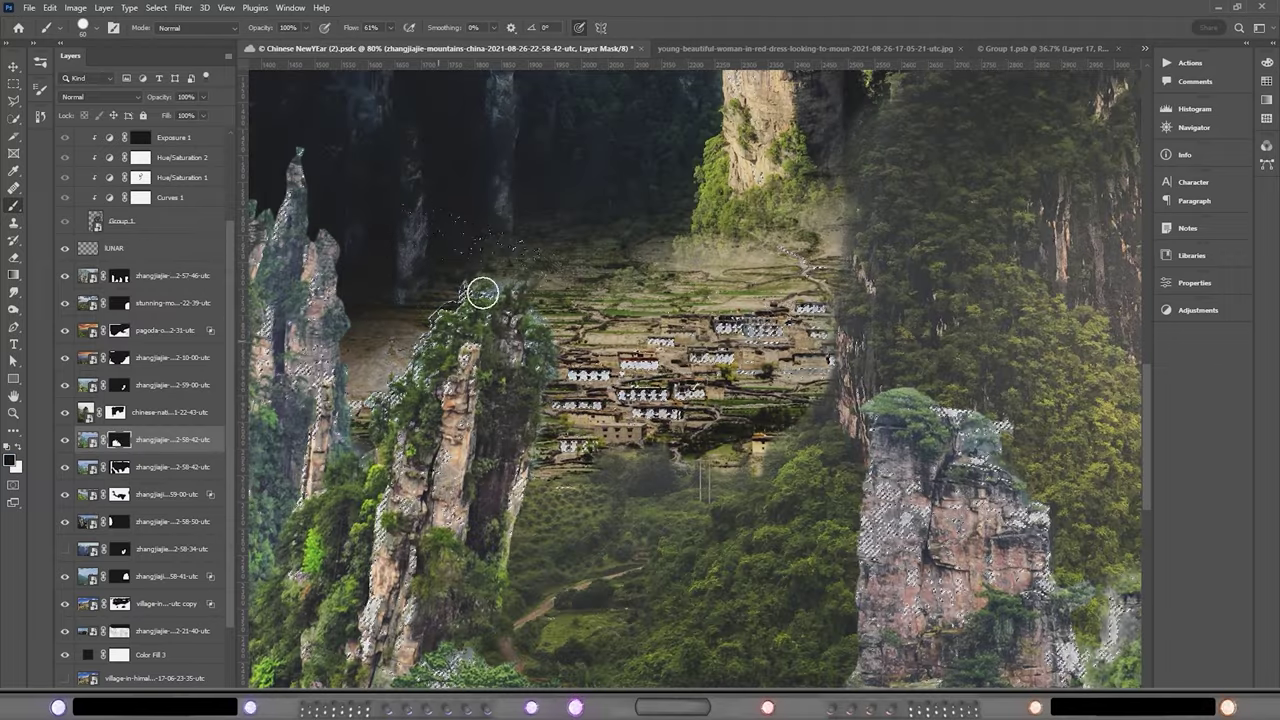
pyautogui.press('m')
pyautogui.scroll(2, 371, 191)
pyautogui.click(116, 440)
pyautogui.scroll(-5, 756, 316)
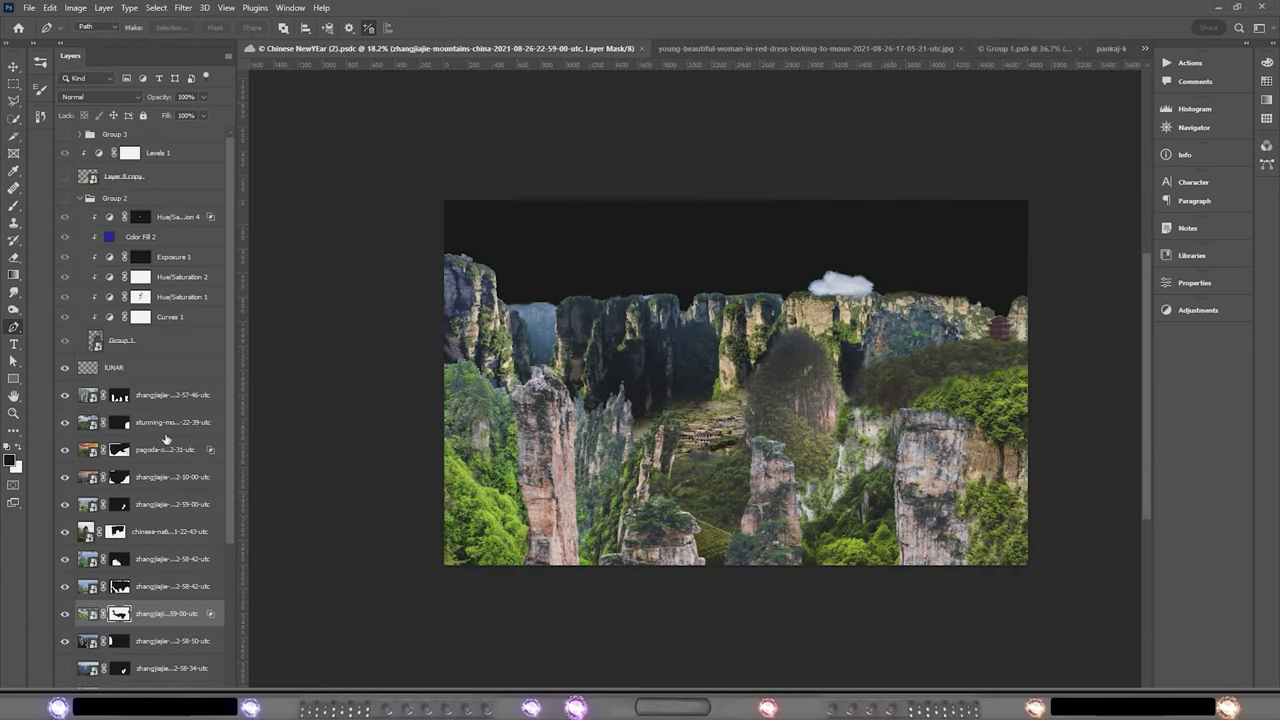
# Scale the Background copy, then stretch the night-sky photo across the top and mask it in
pyautogui.hotkey('ctrl', 't')
pyautogui.moveTo(971, 606); pyautogui.dragTo(1060, 615)
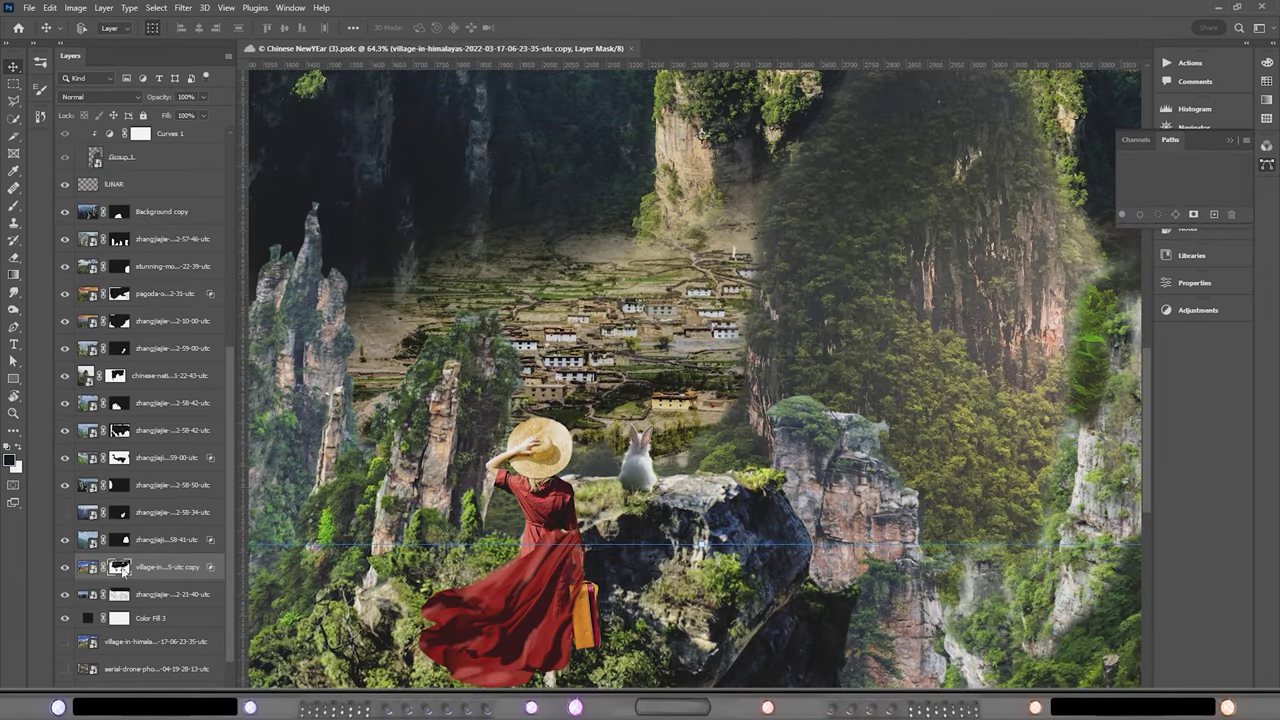
pyautogui.moveTo(430, 350); pyautogui.dragTo(573, 278)
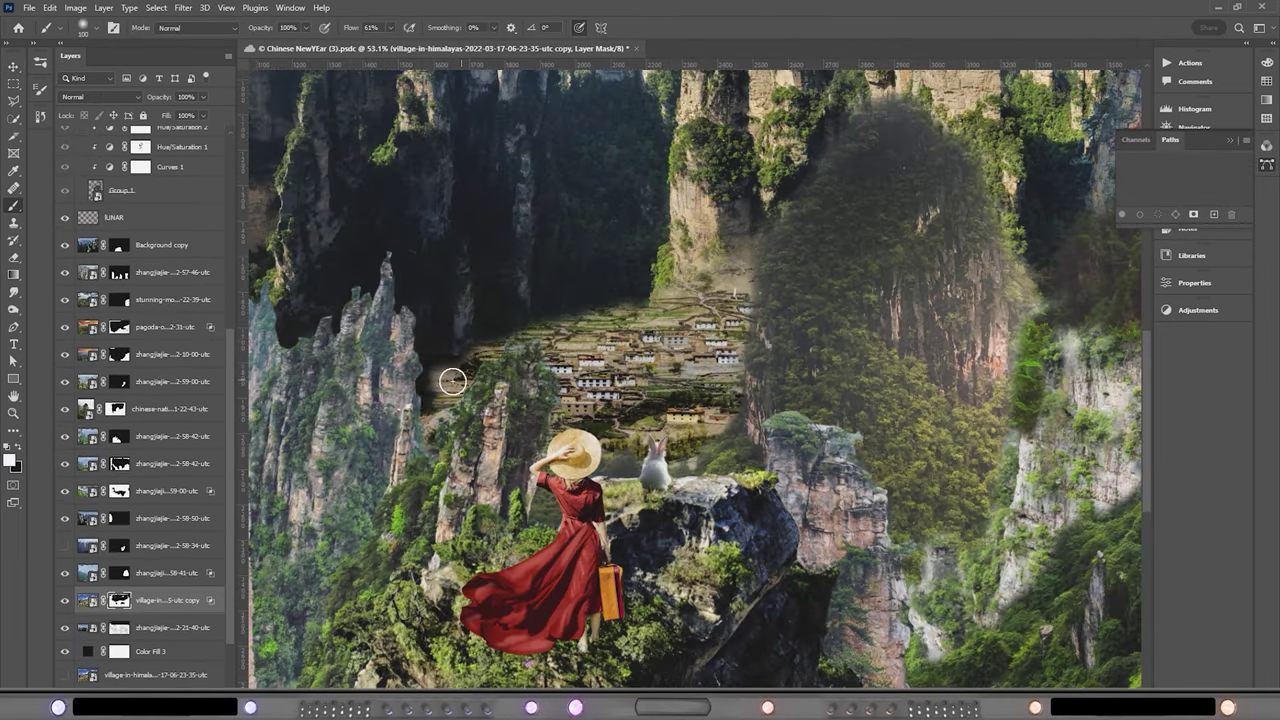
pyautogui.scroll(-5, 452, 381)
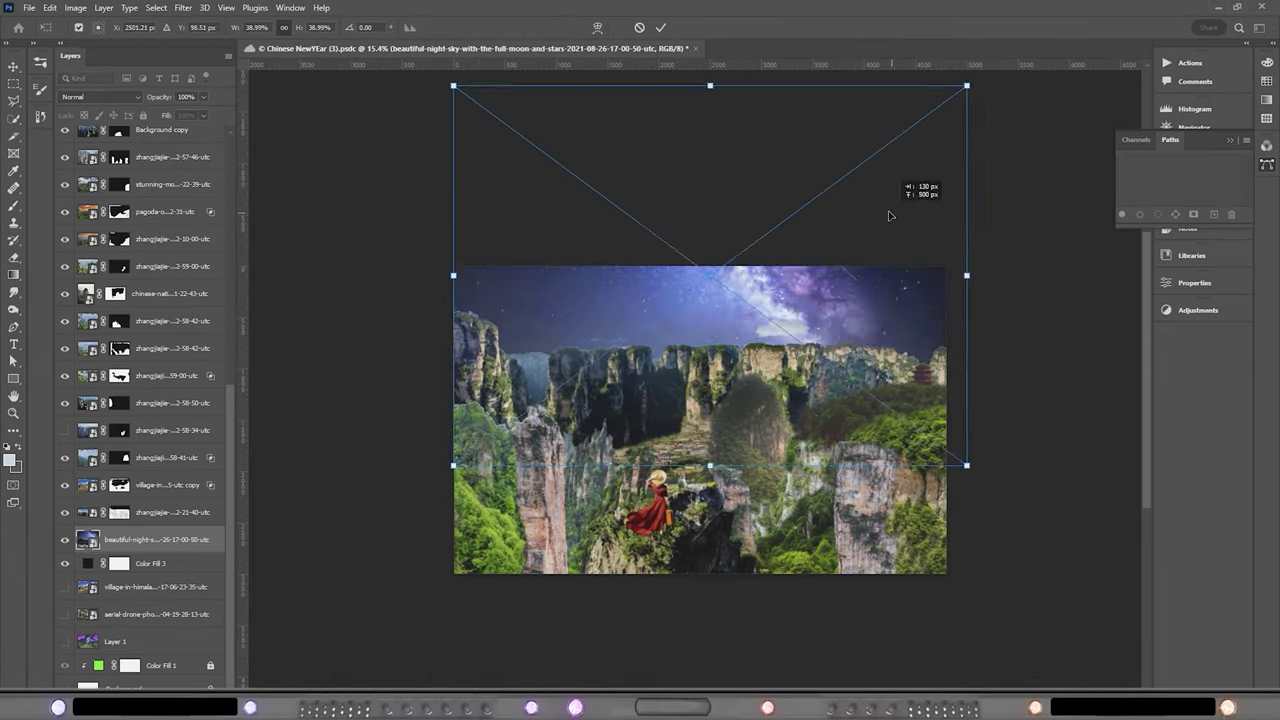
pyautogui.moveTo(914, 186); pyautogui.dragTo(904, 365)
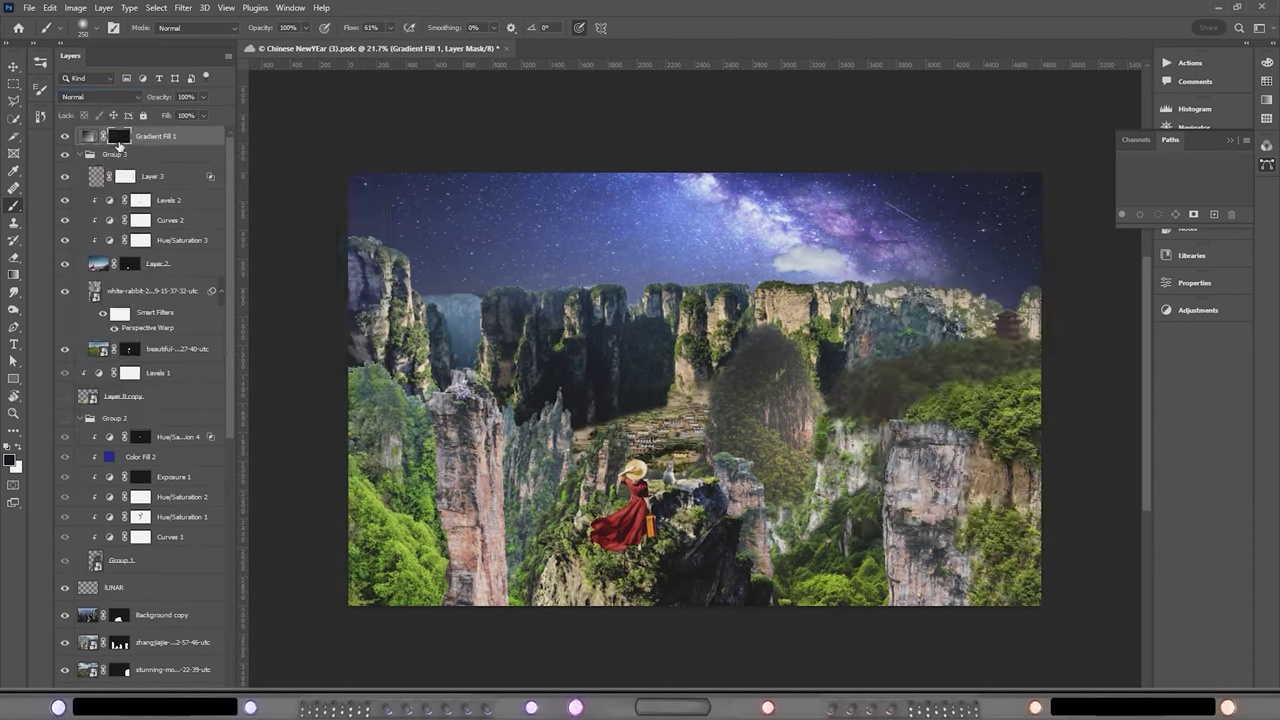
# Blend the gradient fill in Hard Light and set a Levels black input of 30
pyautogui.click(98, 96)
pyautogui.click(110, 278)
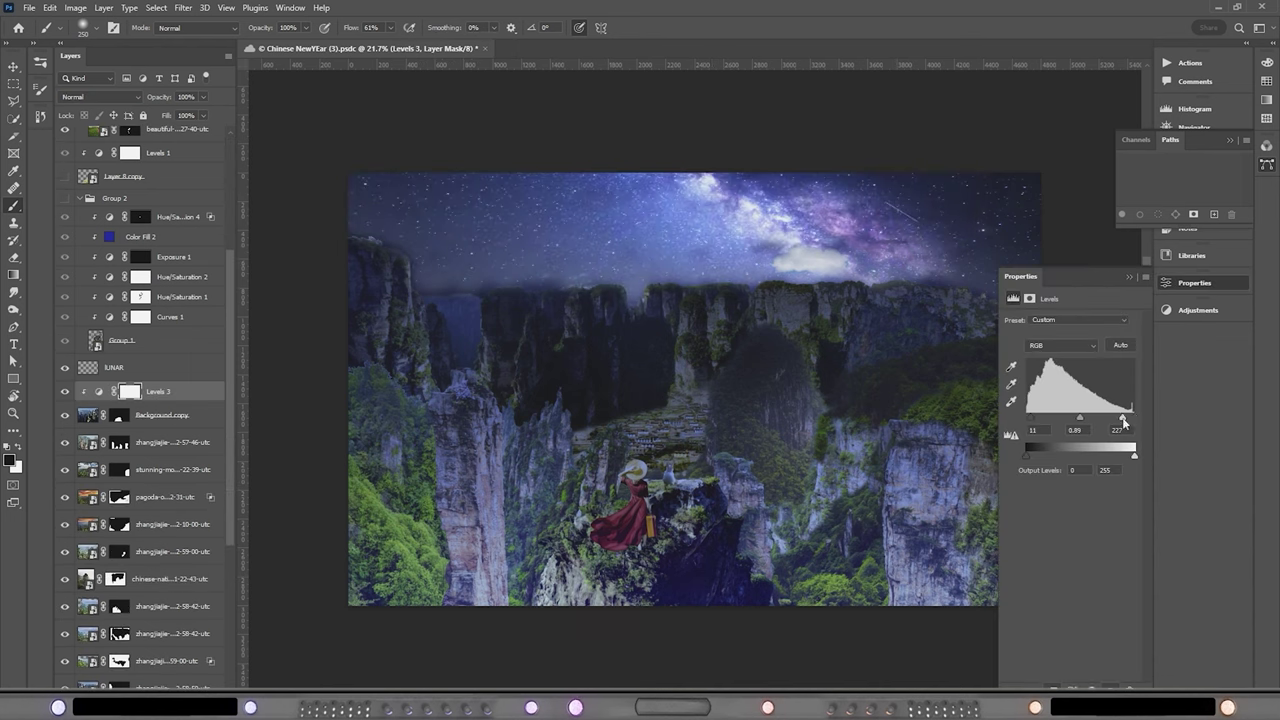
pyautogui.moveTo(1027, 417); pyautogui.dragTo(1040, 424)
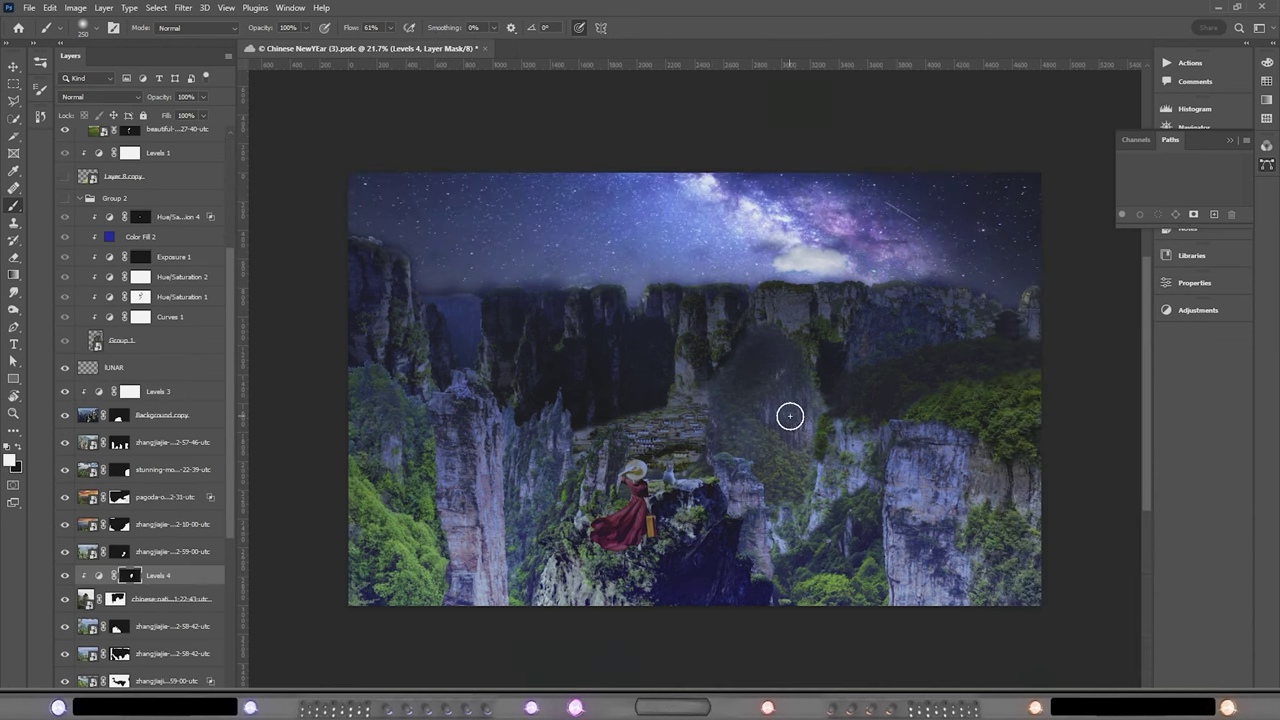
pyautogui.scroll(5, 771, 349)
pyautogui.scroll(-3, 868, 572)
# Step through the cliff layers' masks and paint the right-hand cliff with a 400 px brush
pyautogui.hotkey('alt', '[')
pyautogui.scroll(-2, 868, 572)
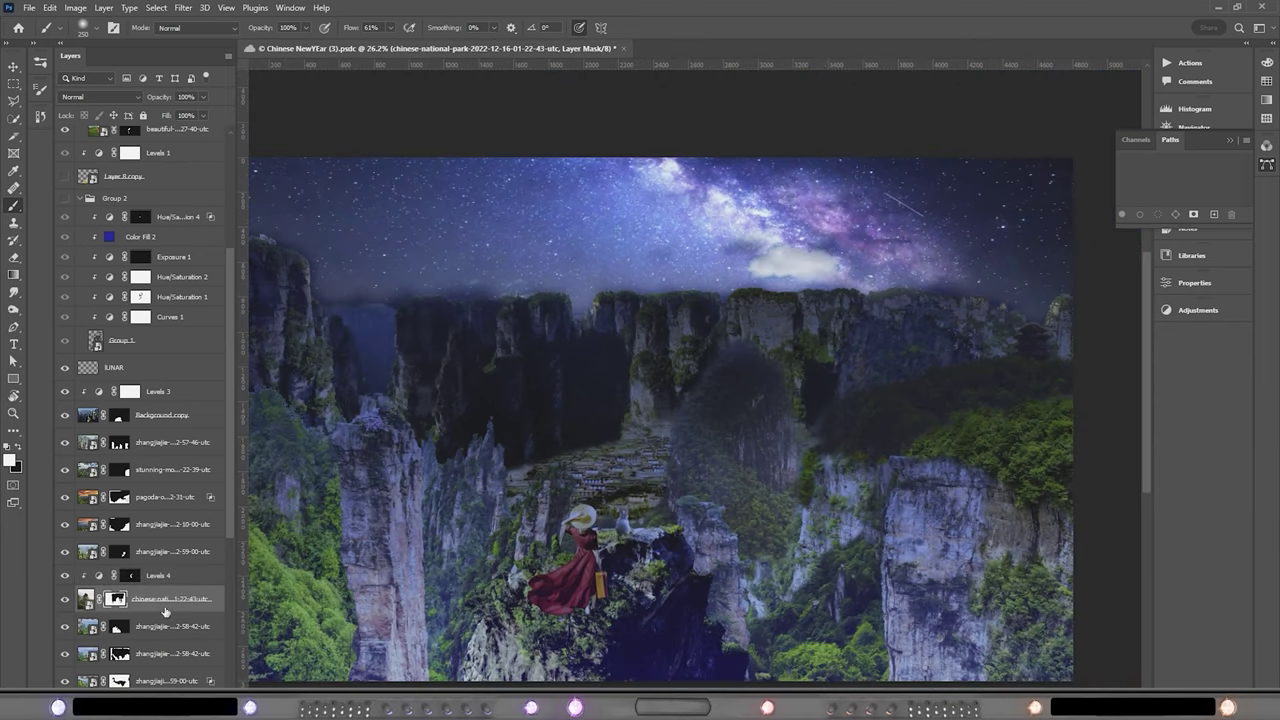
pyautogui.hotkey('alt', '[')
pyautogui.scroll(5, 440, 418)
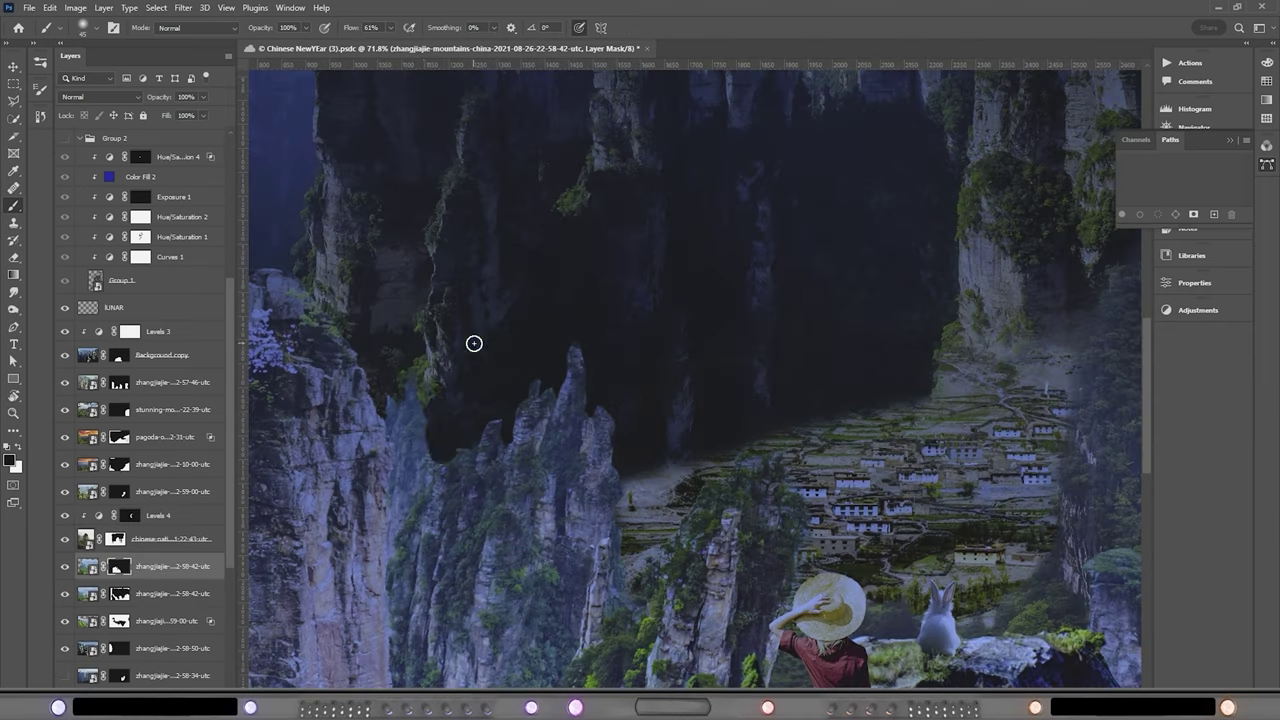
pyautogui.scroll(1, 440, 434)
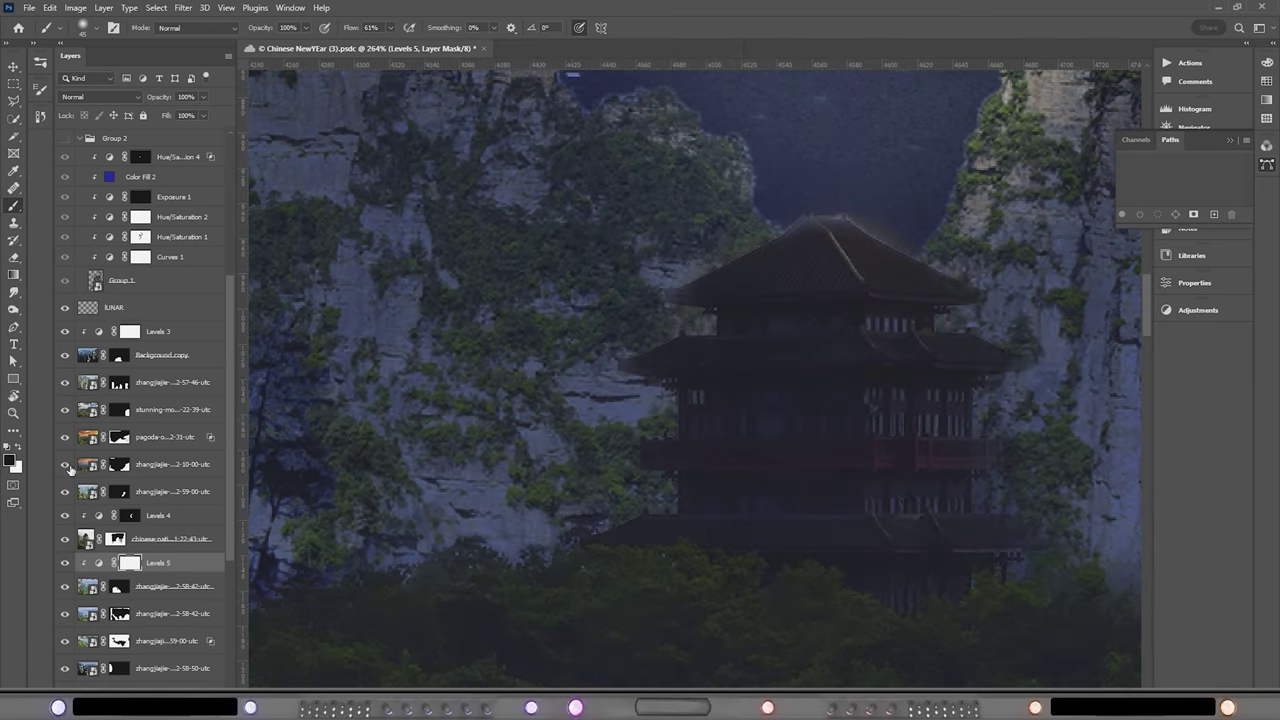
pyautogui.click(119, 437)
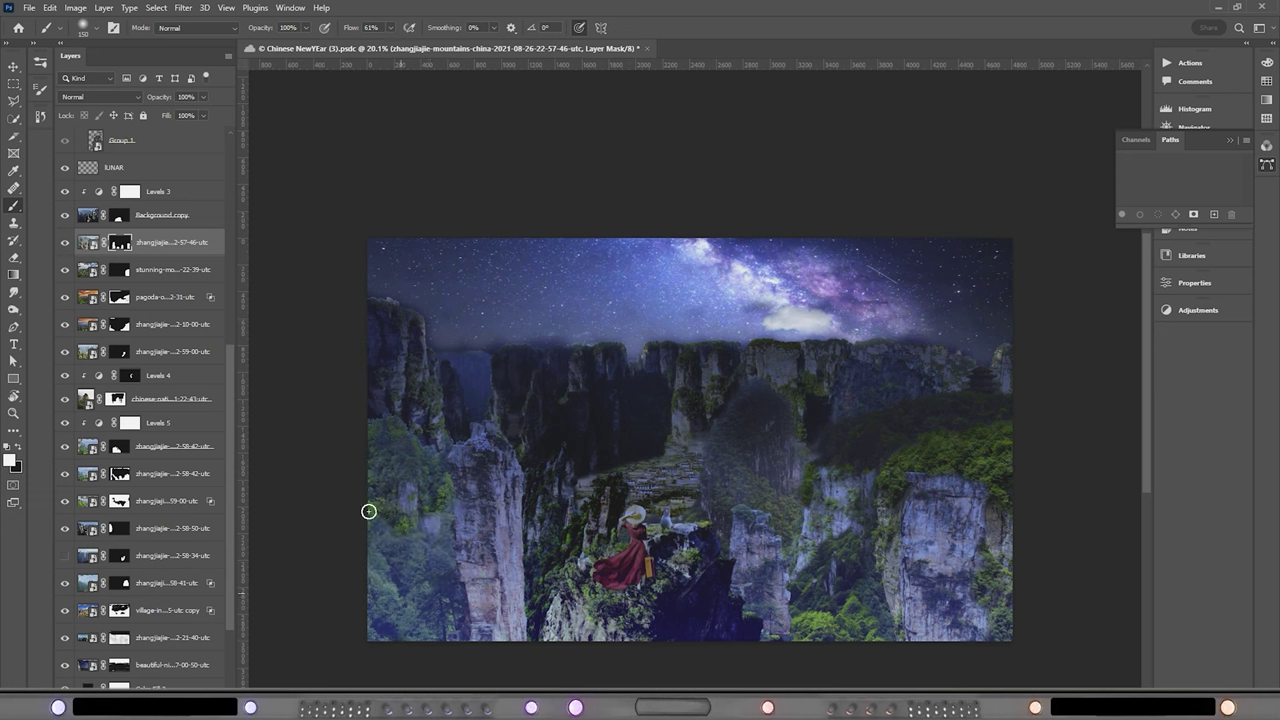
pyautogui.press(']')
pyautogui.press(']')
pyautogui.press(']')
pyautogui.press(']')
pyautogui.press(']')
pyautogui.moveTo(940, 490); pyautogui.dragTo(951, 598)
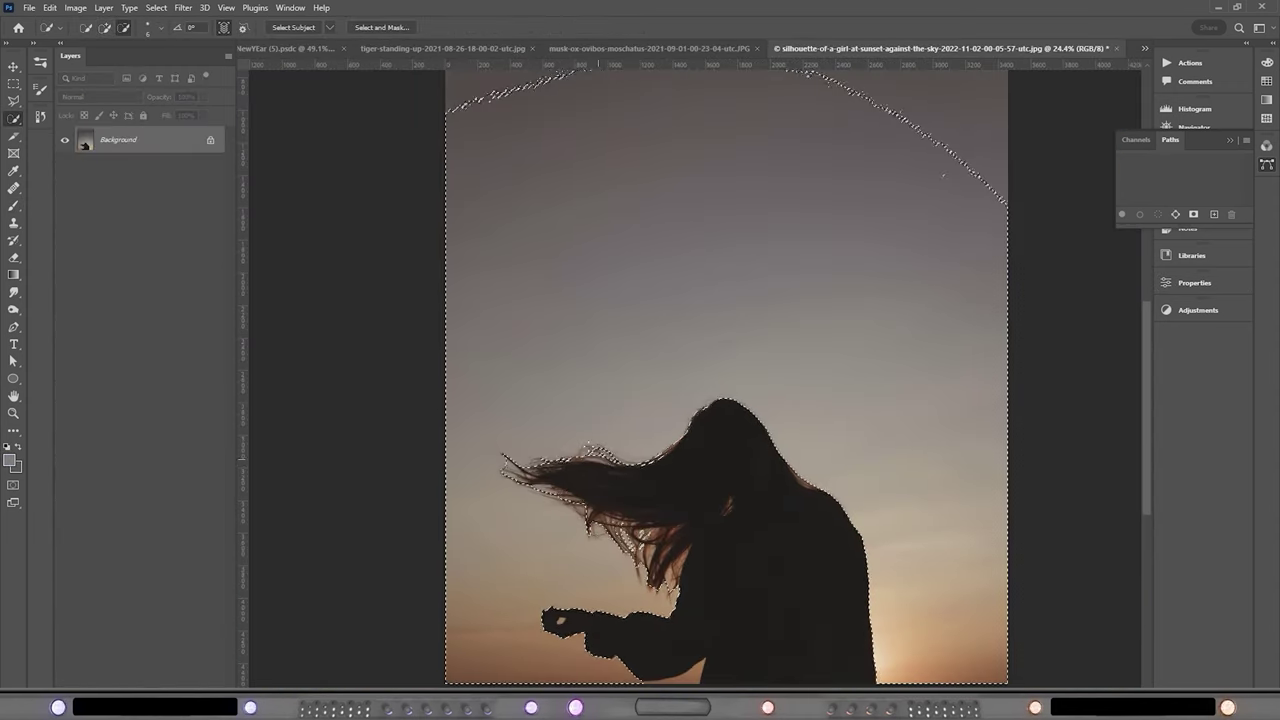
# Split Layer 0's Blend If slider to 34/129 in Blending Options to soften the hair
pyautogui.rightClick(606, 342)
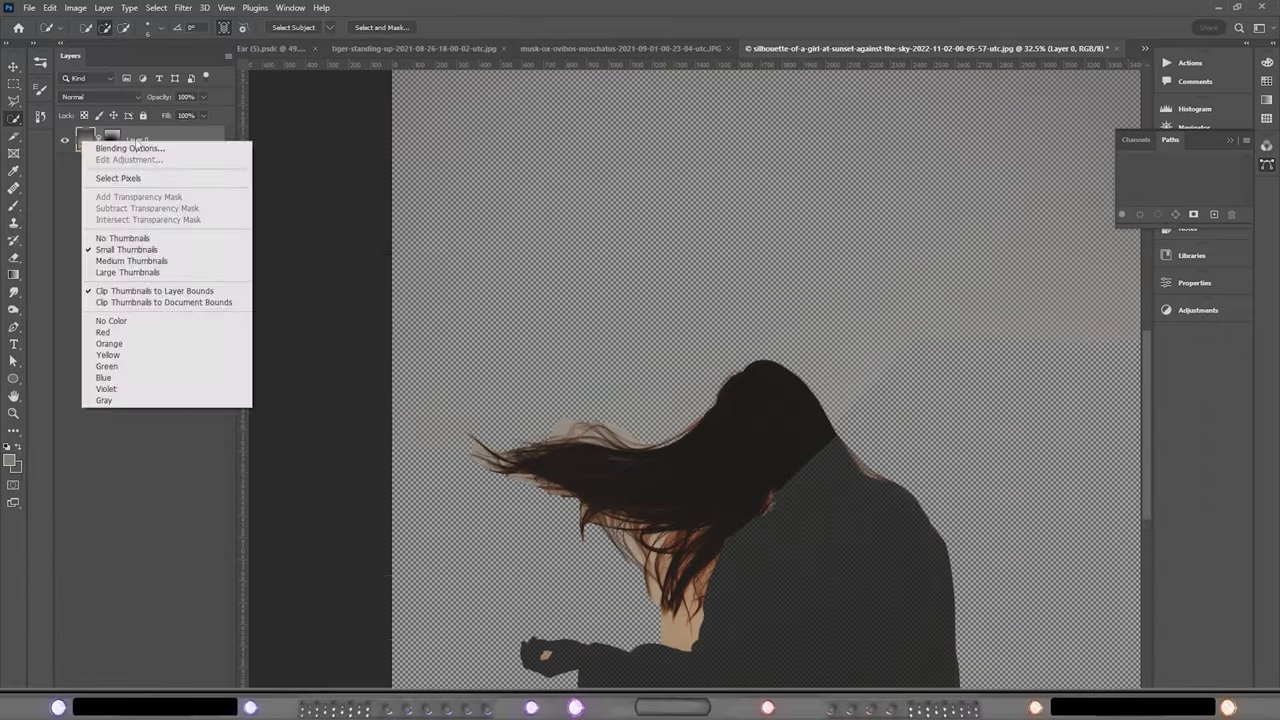
pyautogui.click(110, 143)
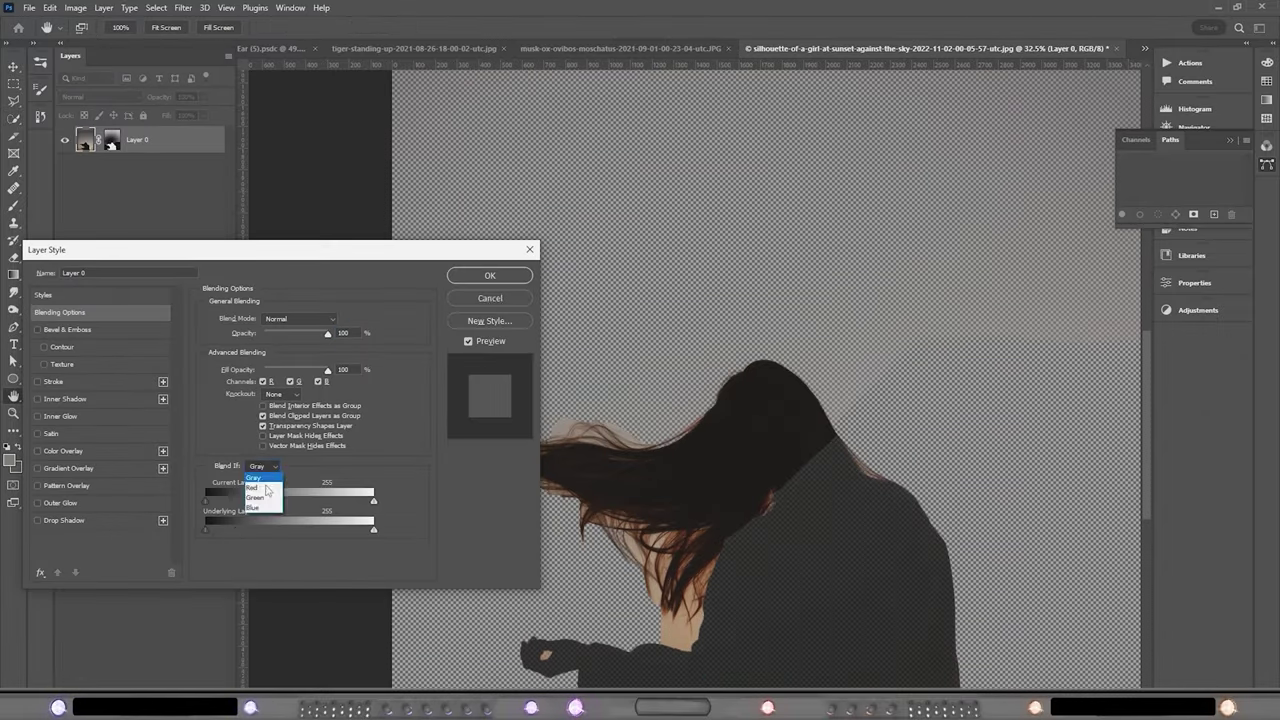
pyautogui.moveTo(221, 498); pyautogui.dragTo(292, 510)
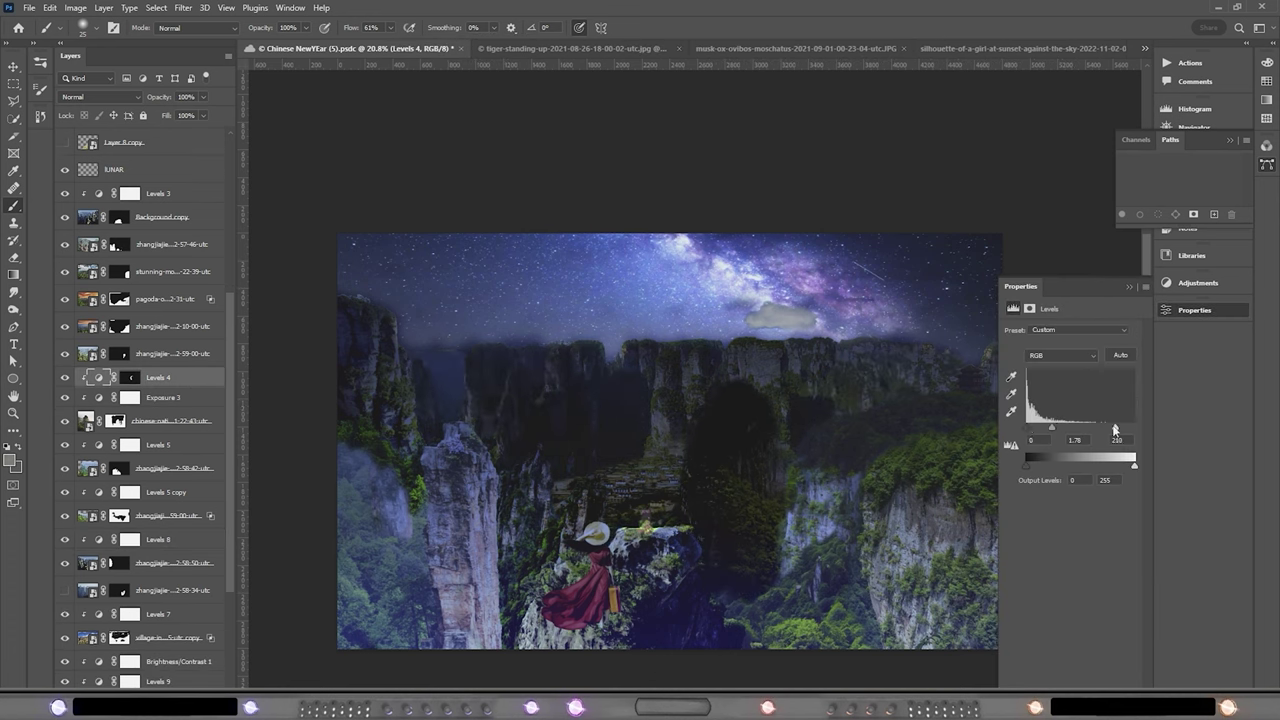
# Lighten the dark patch on the Levels 4 mask, hide Levels 4, and open Exposure 3's settings
pyautogui.click(130, 377)
pyautogui.moveTo(745, 398); pyautogui.dragTo(709, 459)
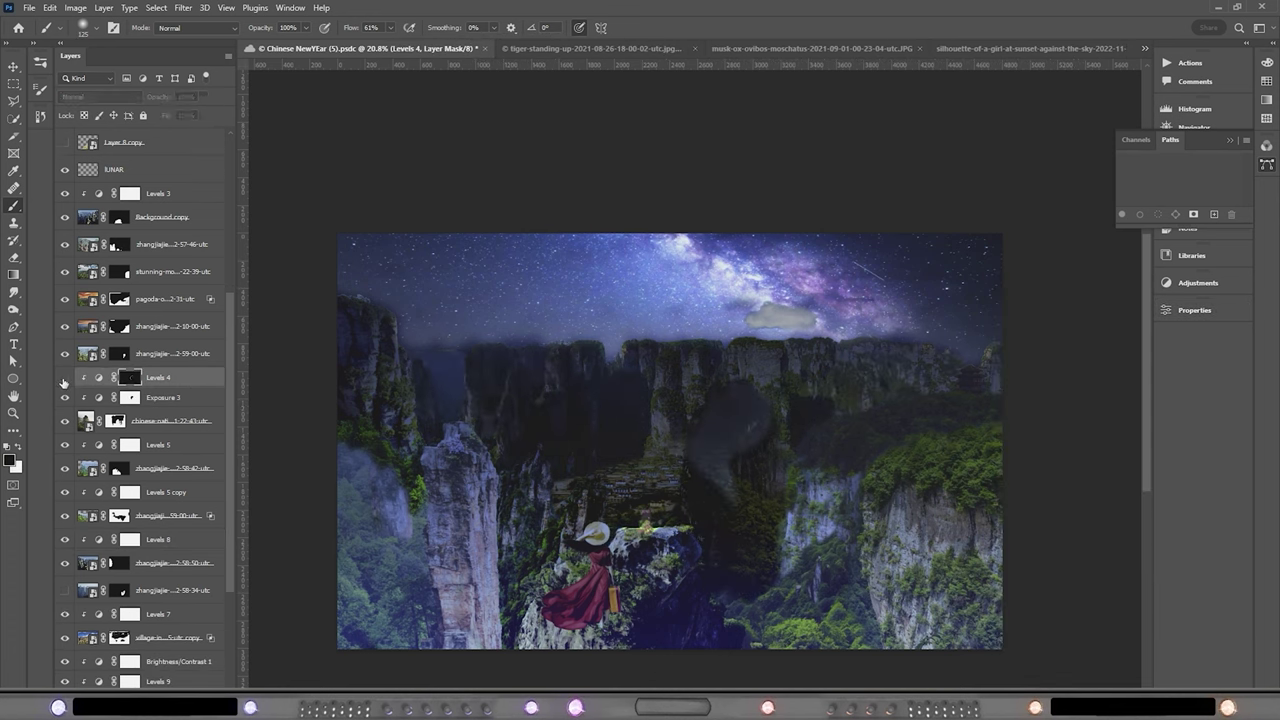
pyautogui.click(65, 378)
pyautogui.click(140, 397)
pyautogui.click(1194, 310)
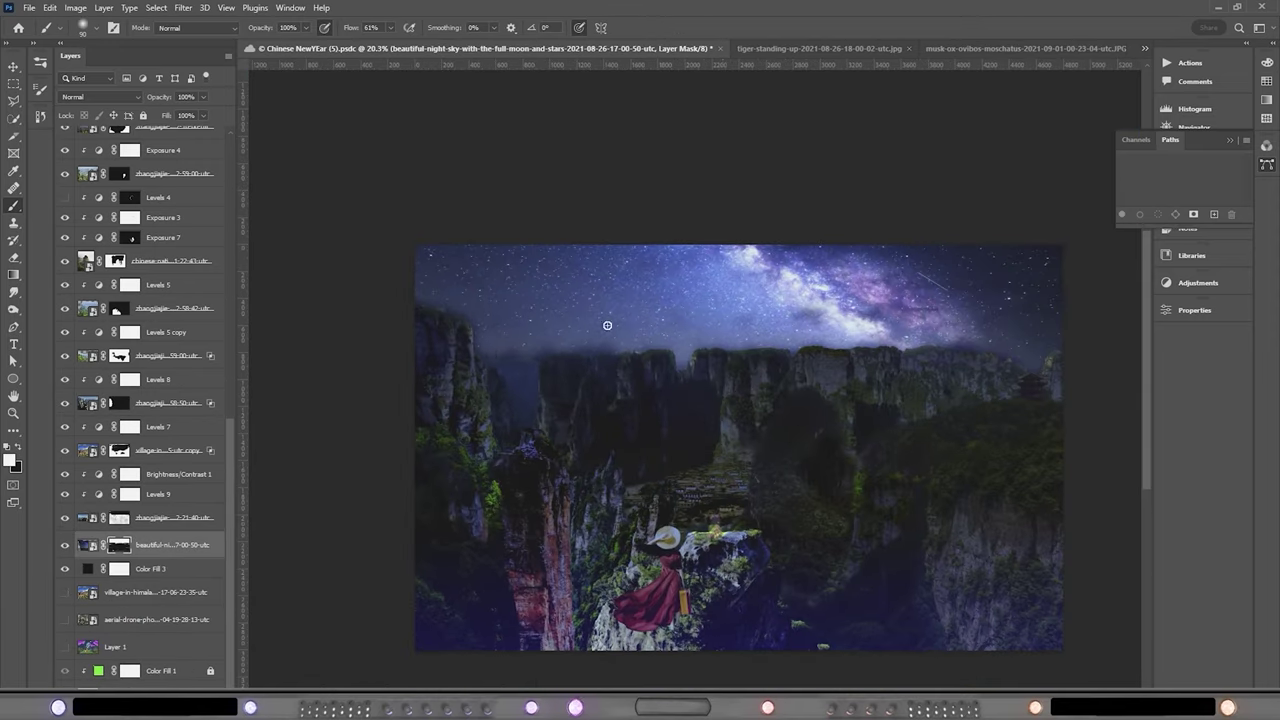
# Toggle the night sky off and on to compare, then select Layer 1 and the pagoda mask
pyautogui.click(65, 545)
pyautogui.click(65, 545)
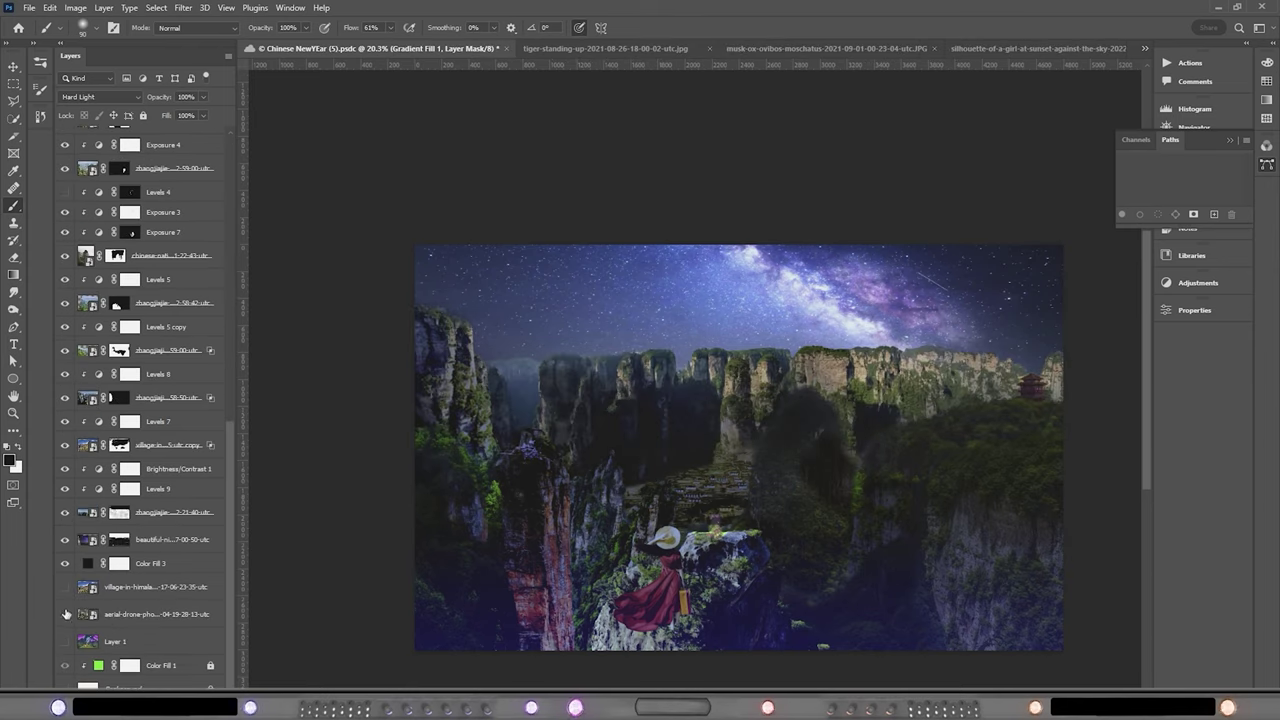
pyautogui.click(115, 641)
pyautogui.scroll(3, 126, 563)
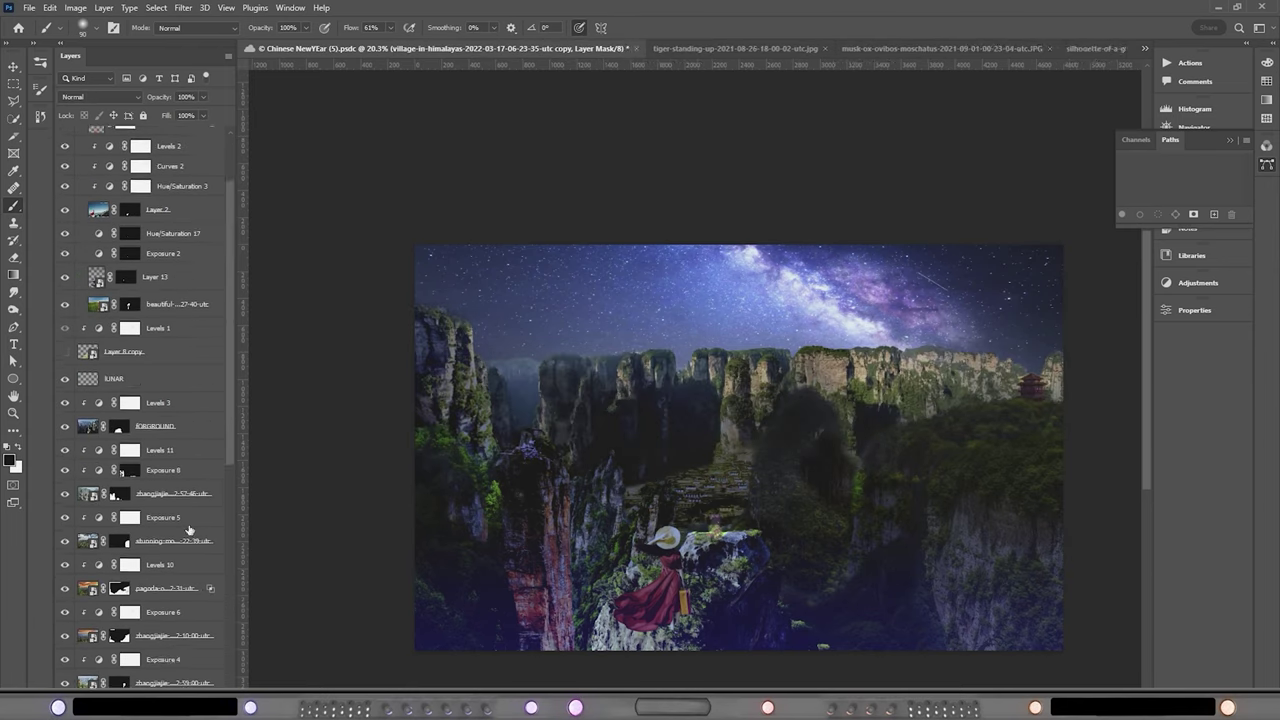
pyautogui.keyDown('ctrl'); pyautogui.click(574, 423); pyautogui.keyUp('ctrl')
# Work through the mountains and village cliff layer masks with the whole composite fitted on screen
pyautogui.scroll(5, 856, 490)
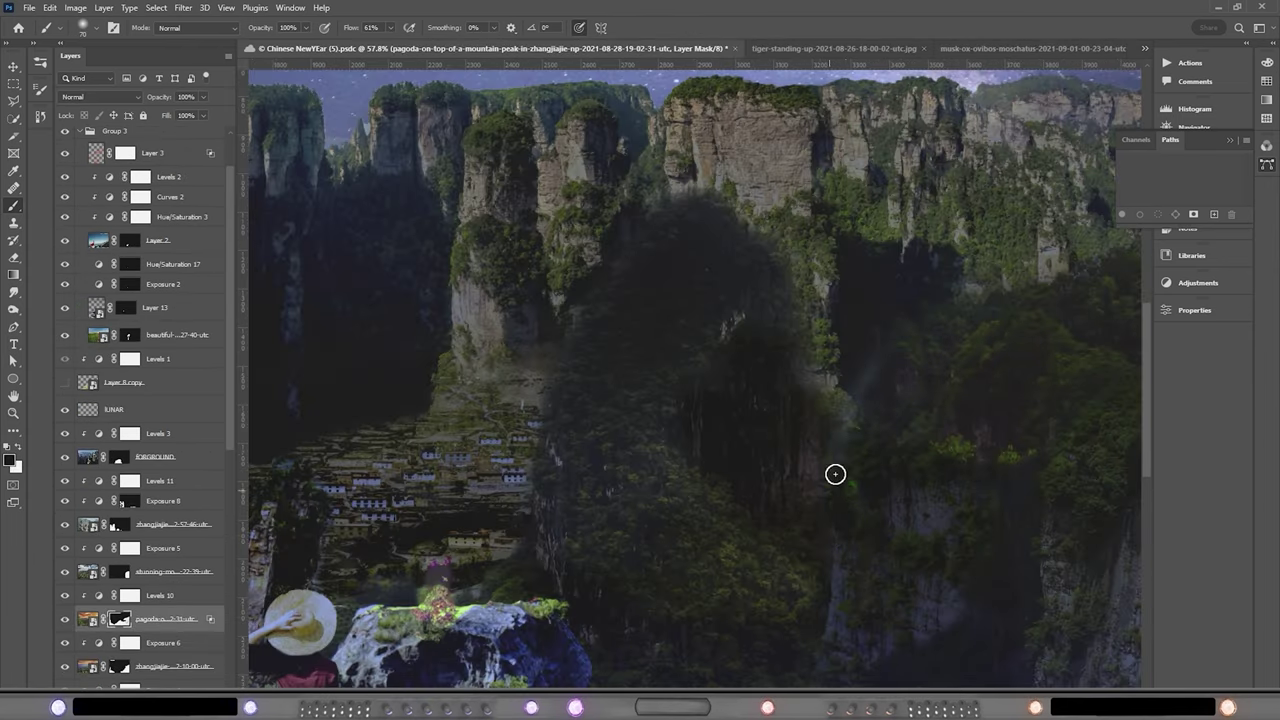
pyautogui.keyDown('ctrl'); pyautogui.click(937, 453); pyautogui.keyUp('ctrl')
pyautogui.hotkey('ctrl', '0')
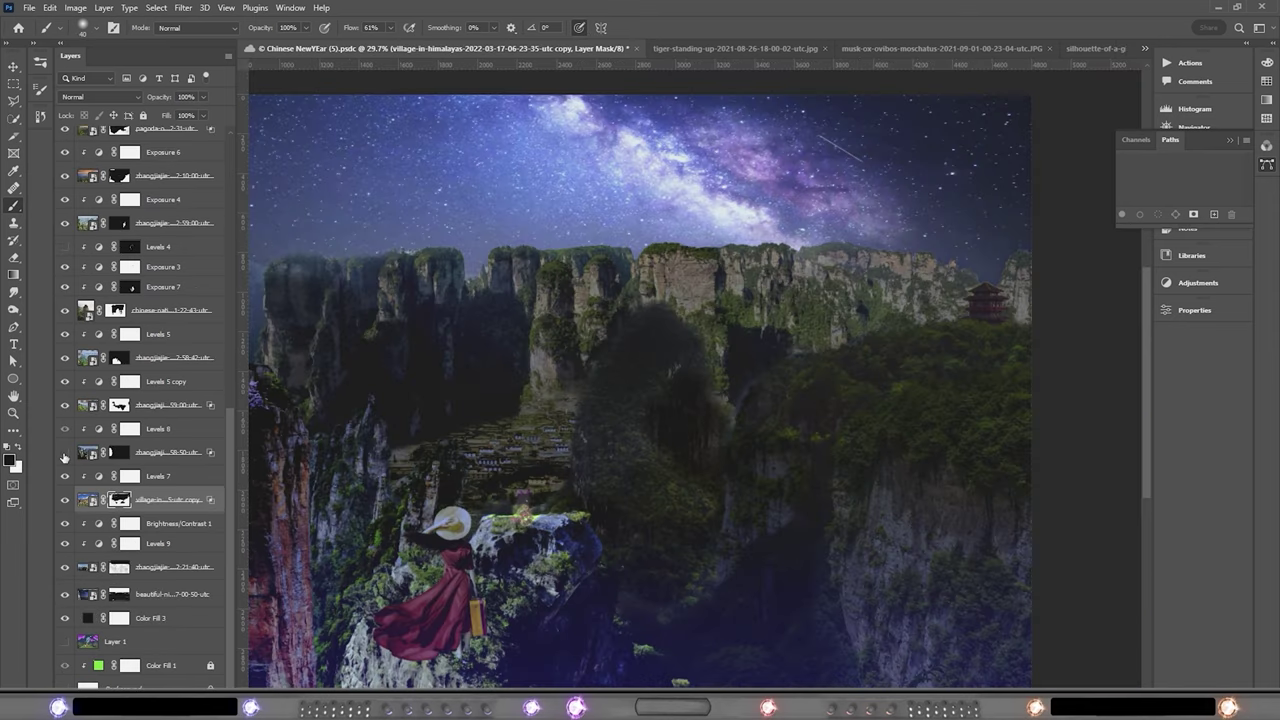
pyautogui.keyDown('ctrl'); pyautogui.click(614, 333); pyautogui.keyUp('ctrl')
pyautogui.scroll(5, 614, 333)
pyautogui.keyDown('ctrl'); pyautogui.click(834, 206); pyautogui.keyUp('ctrl')
pyautogui.scroll(3, 834, 206)
pyautogui.scroll(-5, 873, 402)
pyautogui.scroll(1, 873, 402)
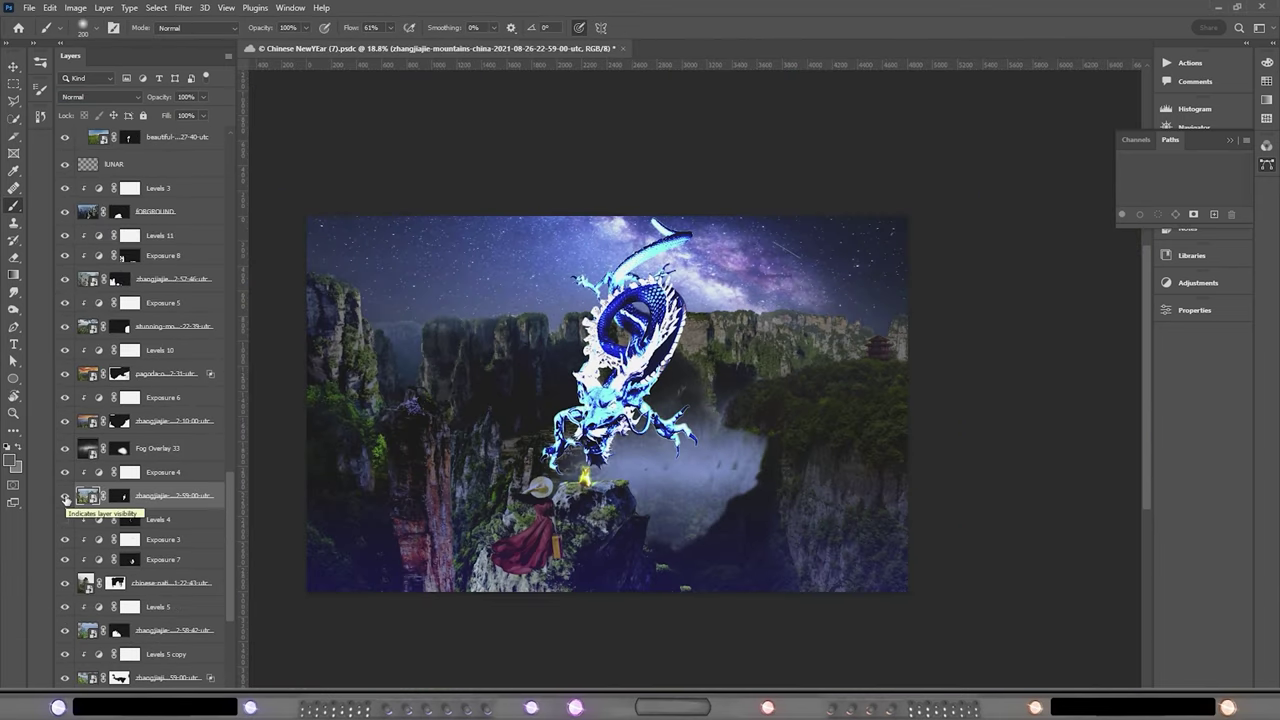
# Set the dragon's adjustment layer to the Screen blend mode
pyautogui.click(117, 208)
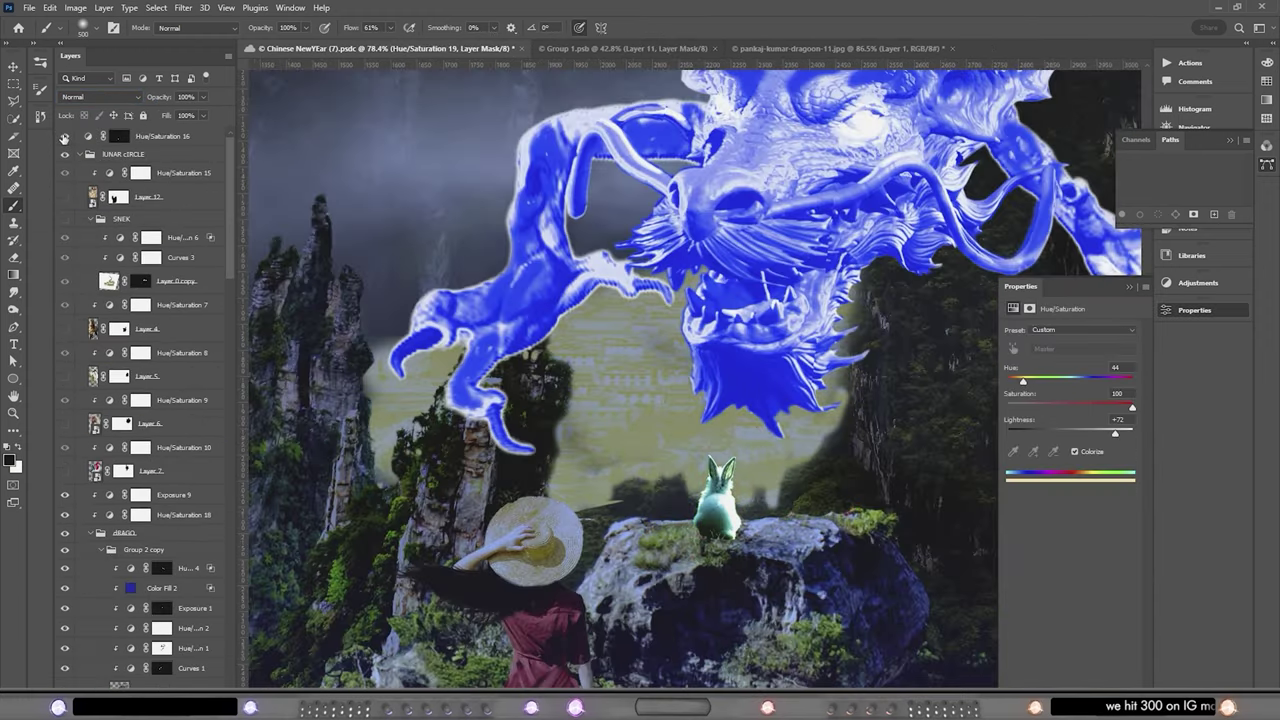
# Enable the rabbit's yellow tint and change the blend mode of the Hue/Saturation 19 layer
pyautogui.click(64, 137)
pyautogui.click(118, 136)
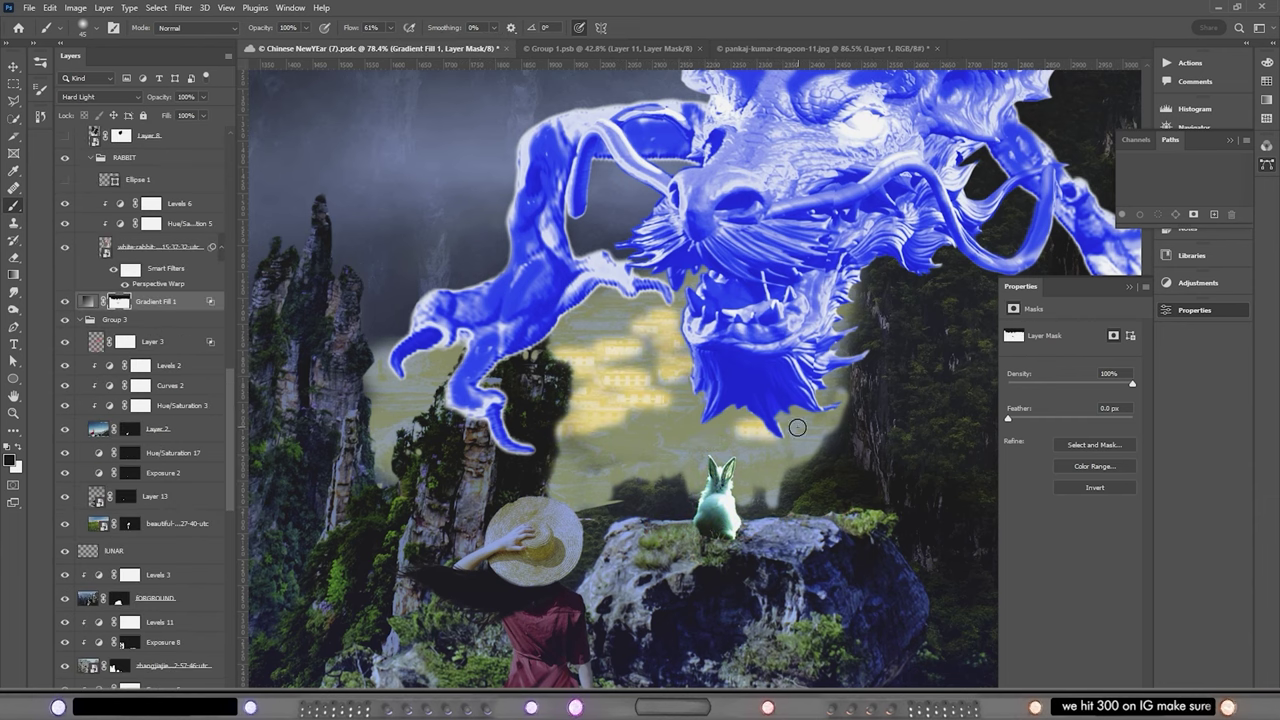
pyautogui.click(111, 429)
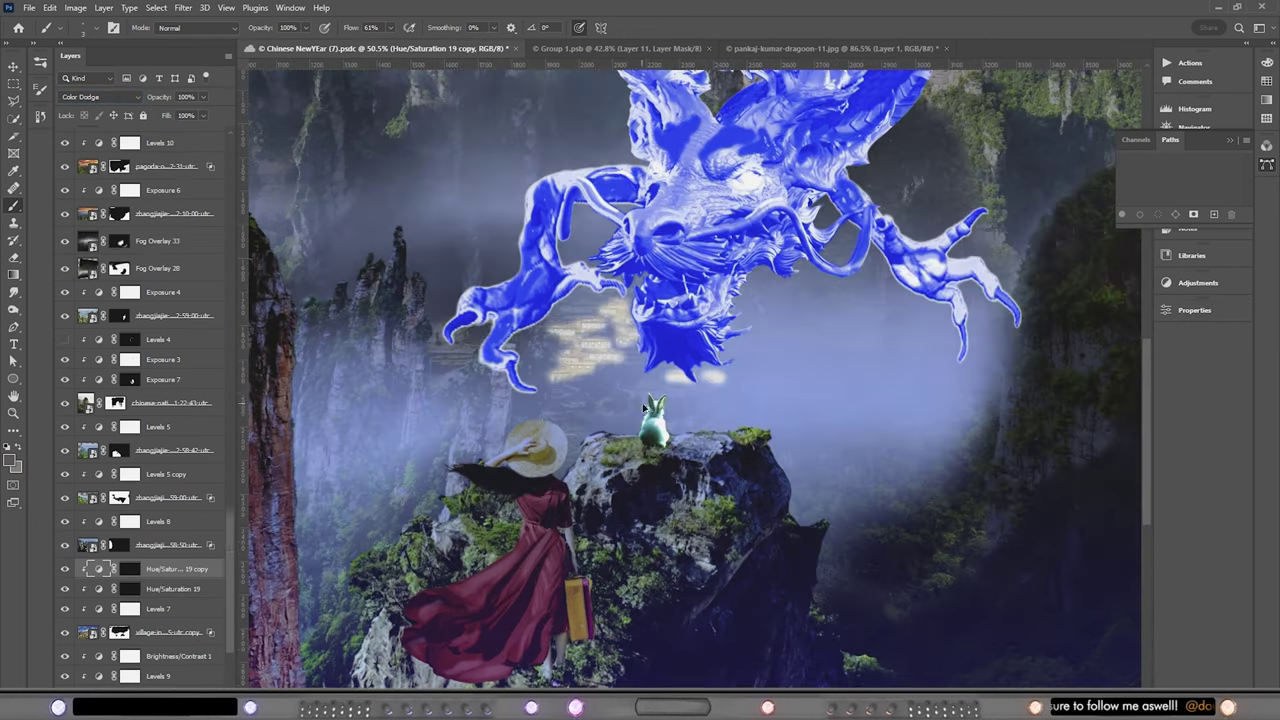
pyautogui.click(100, 96)
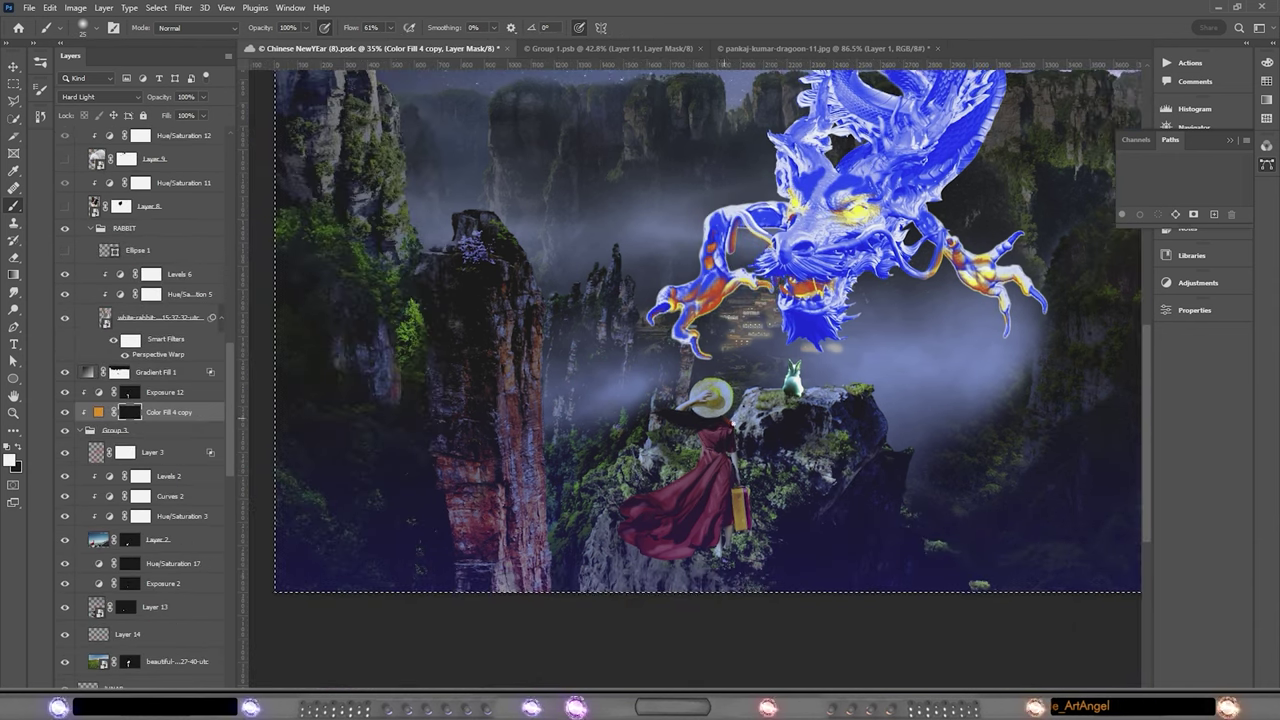
# Move Color Fill 4 copy above Exposure 12, raise copy 2, and add a rabbit Hue/Saturation adjustment
pyautogui.hotkey('ctrl', '+')
pyautogui.hotkey('ctrl', '+')
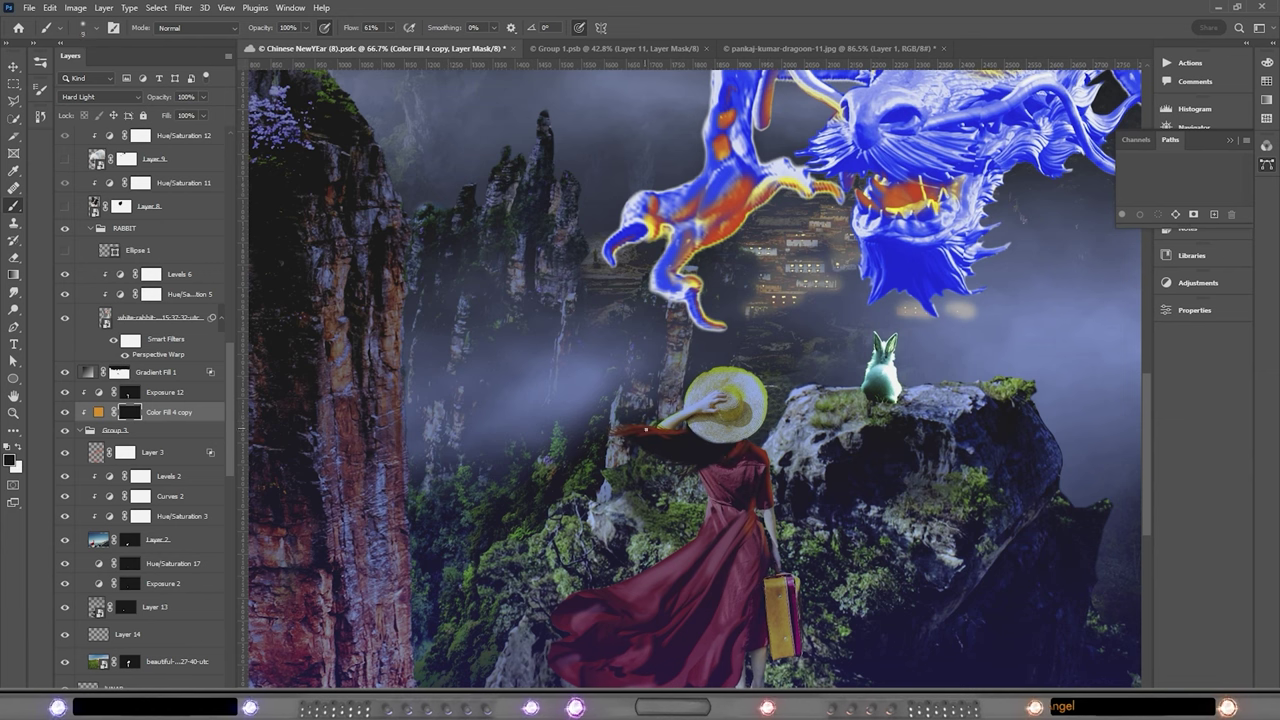
pyautogui.press('x')
pyautogui.hotkey('ctrl', ']')
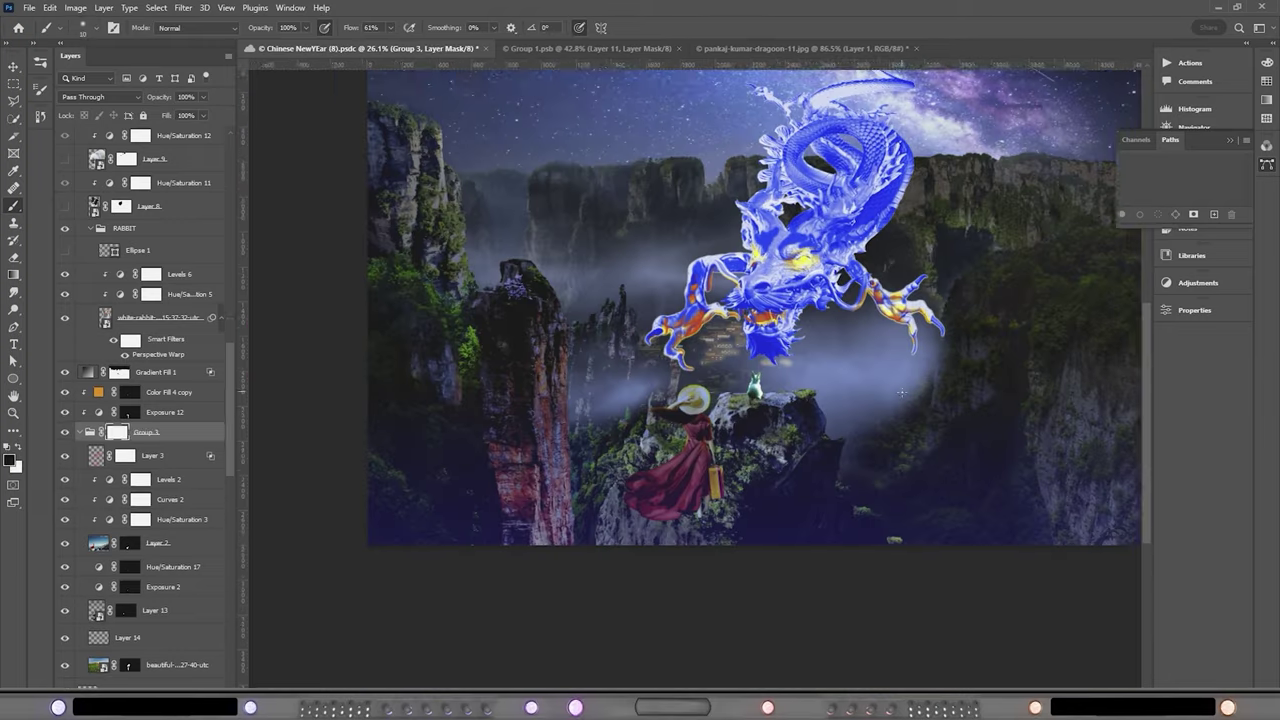
pyautogui.click(162, 436)
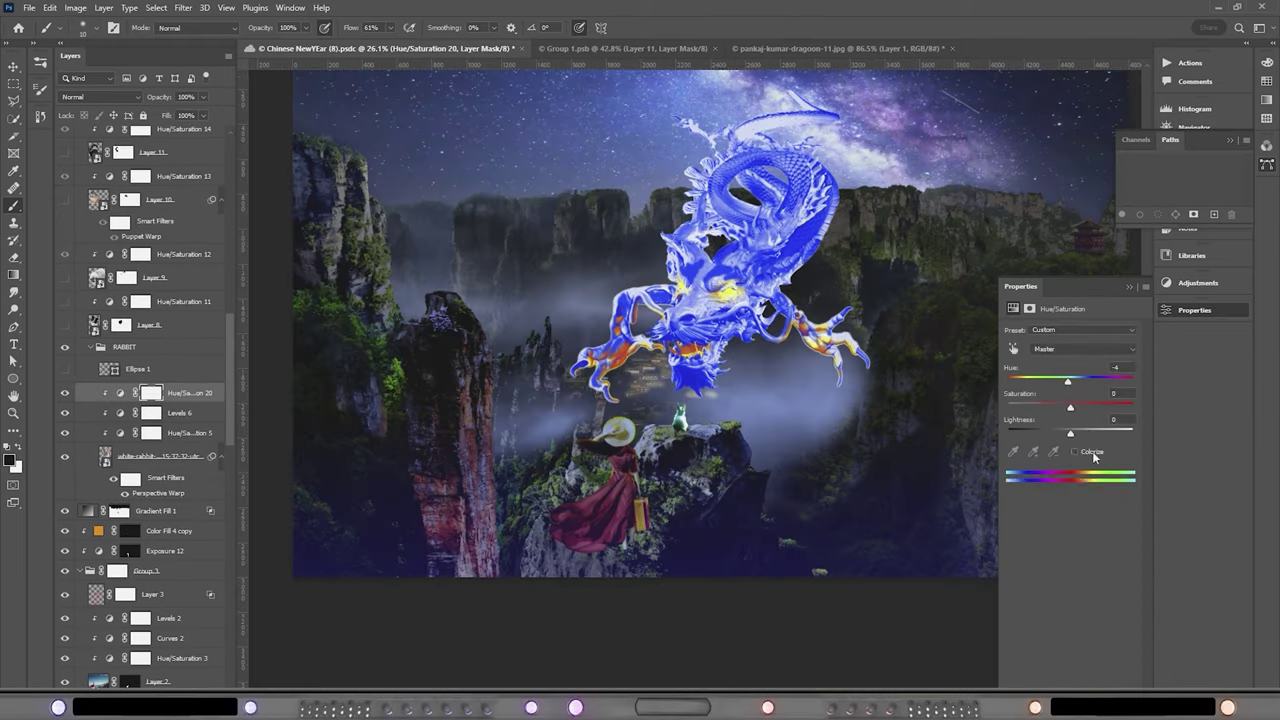
pyautogui.click(140, 396)
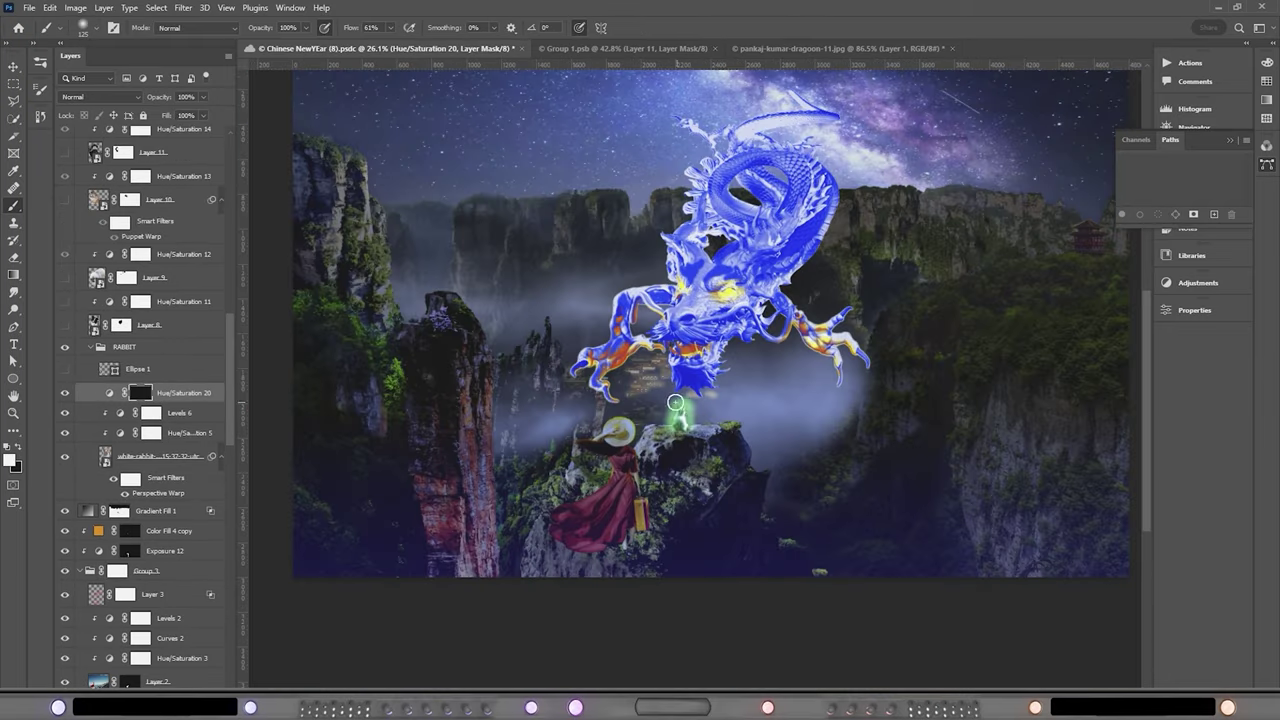
pyautogui.click(97, 96)
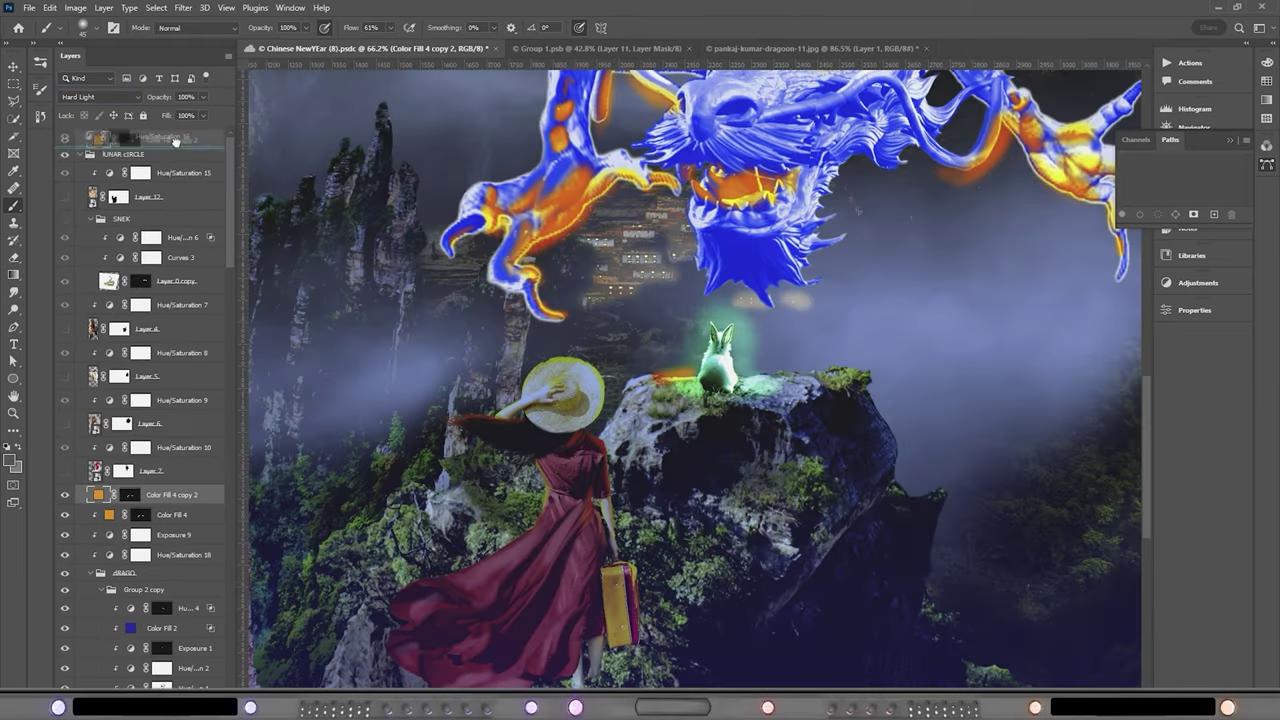
pyautogui.moveTo(150, 490); pyautogui.dragTo(147, 298)
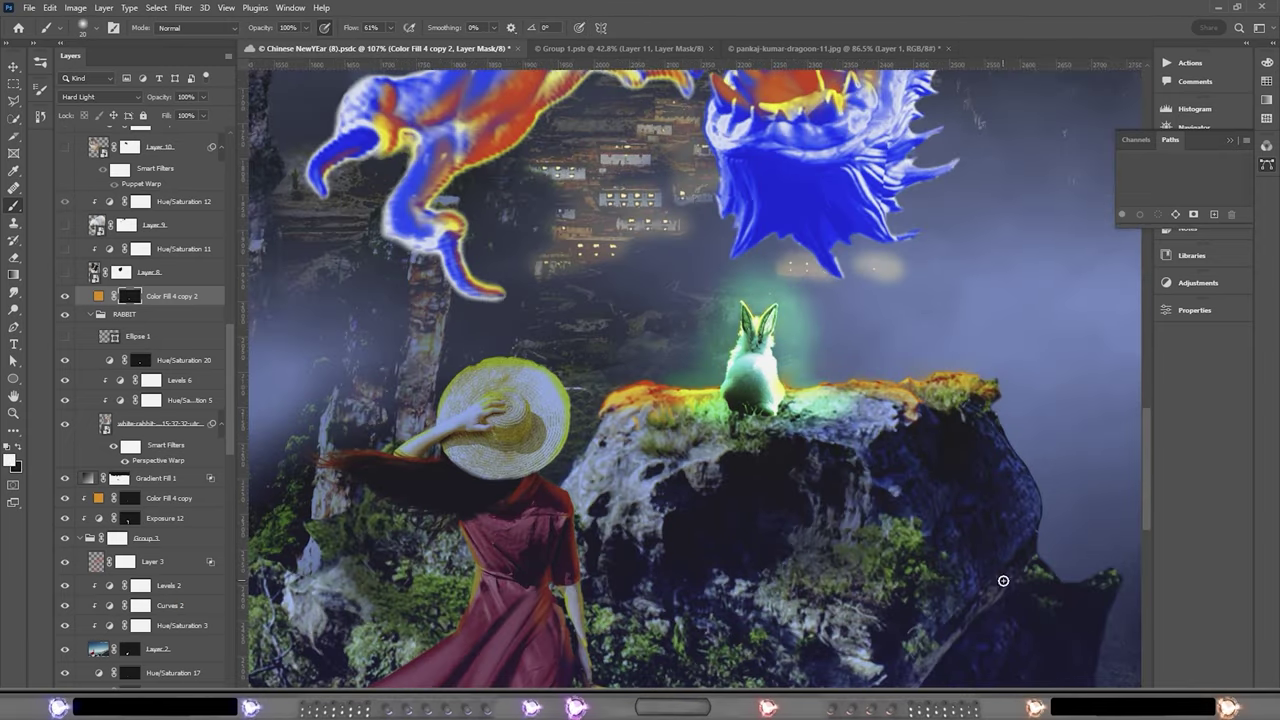
# Review the rim glow on the hair and red dress up close, then save with Ctrl+S
pyautogui.scroll(5, 482, 416)
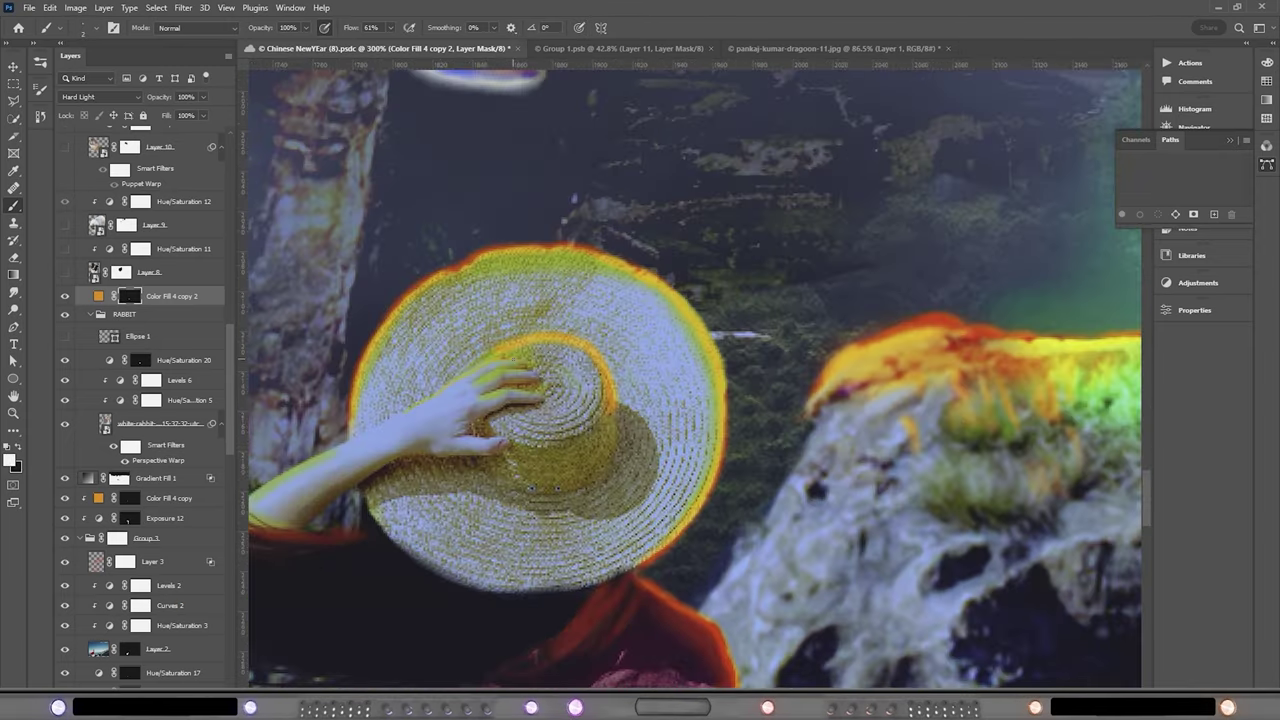
pyautogui.moveTo(614, 430); pyautogui.dragTo(899, 245)
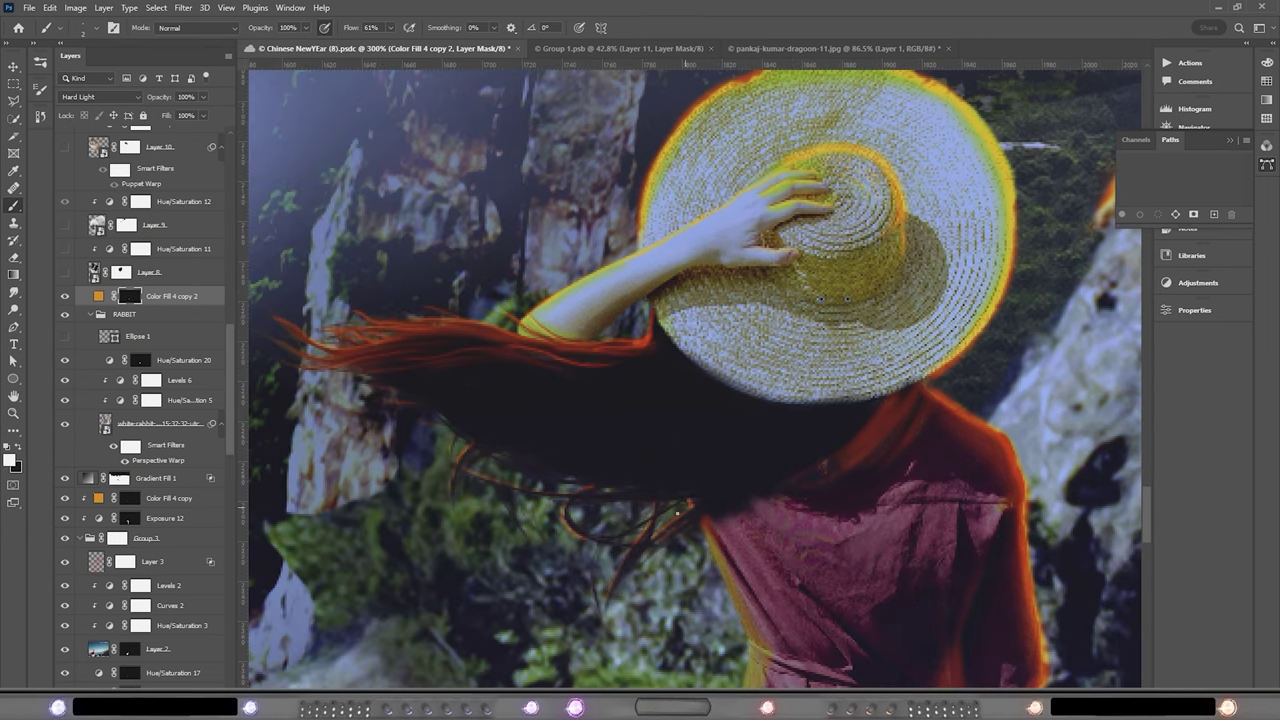
pyautogui.scroll(-4, 755, 368)
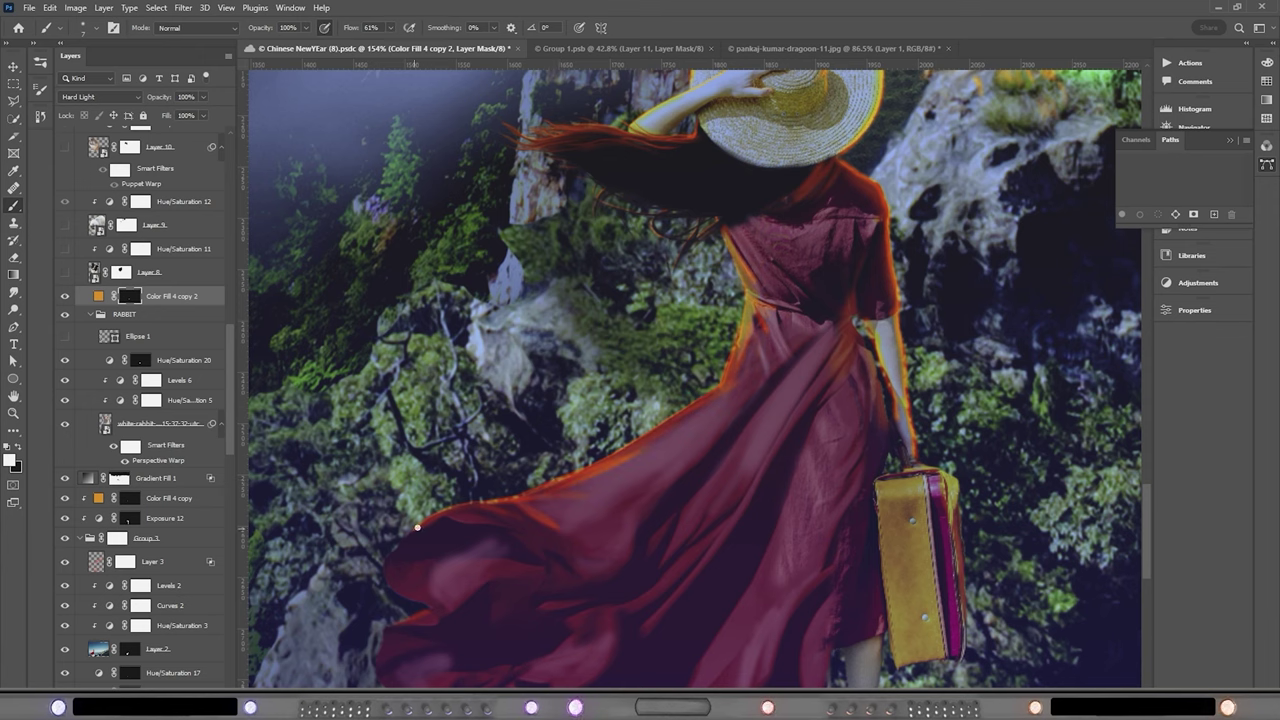
pyautogui.scroll(-5, 555, 520)
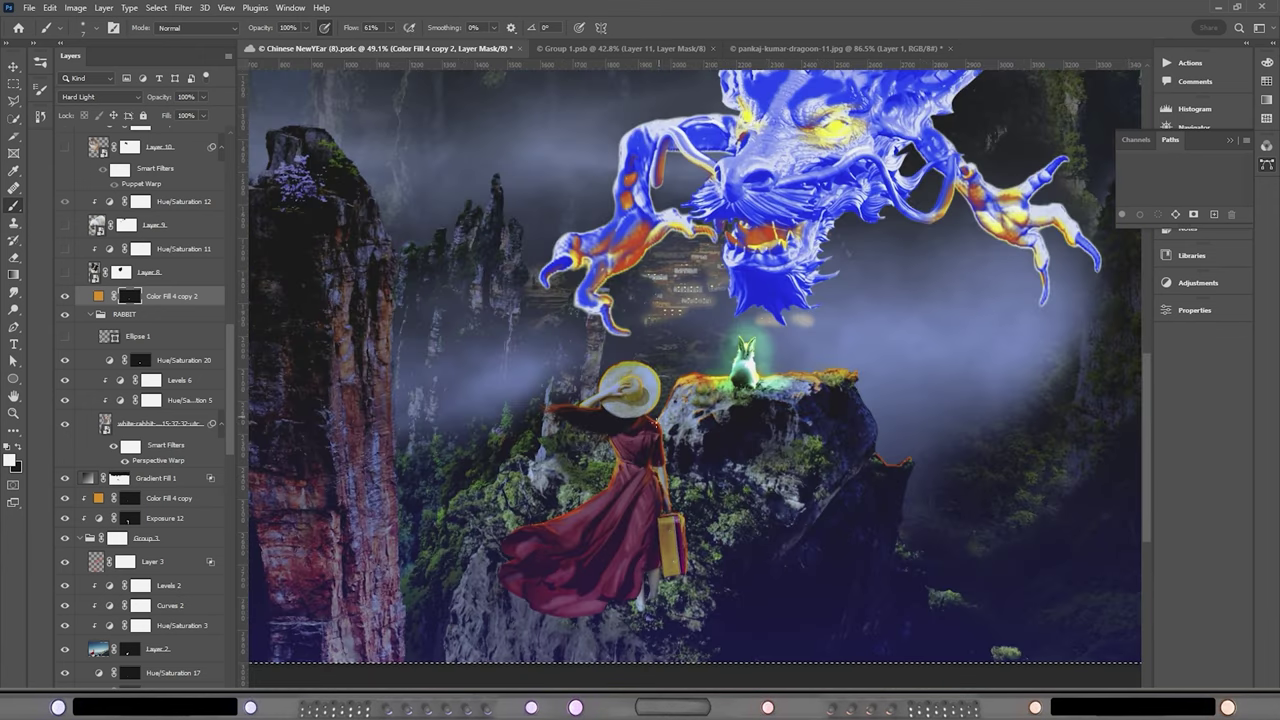
pyautogui.hotkey('ctrl', 's')
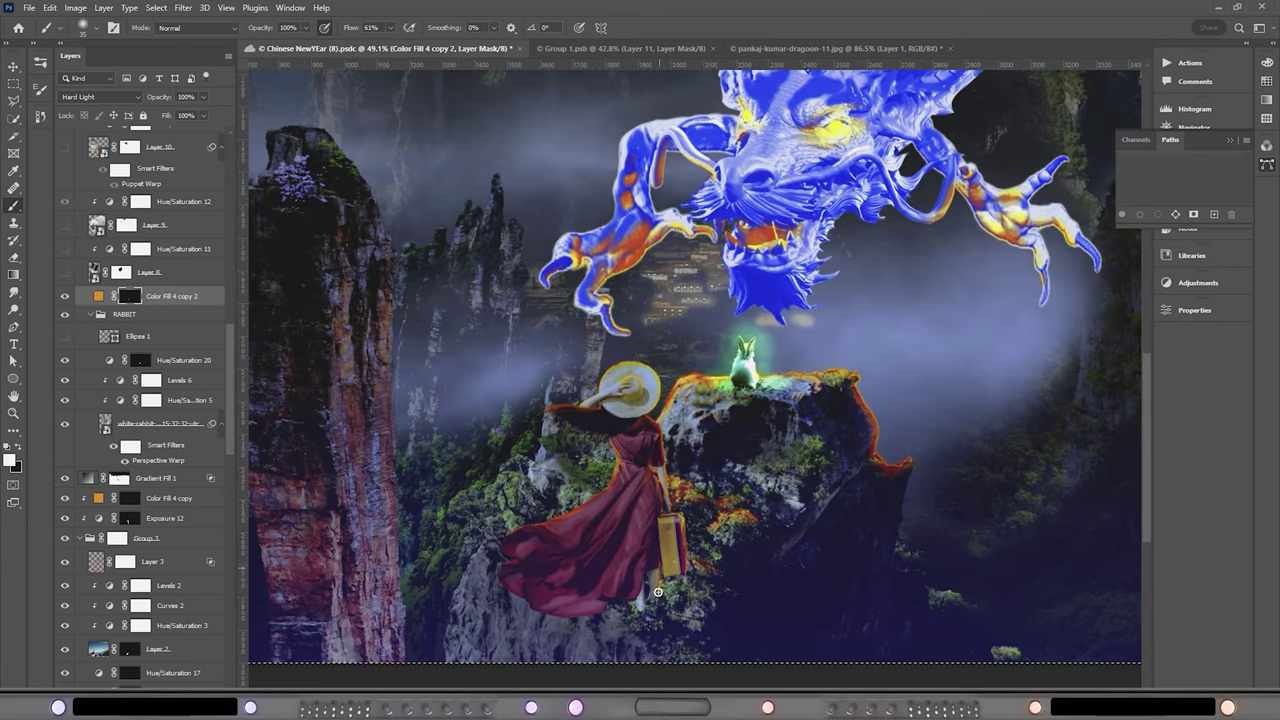
pyautogui.scroll(-3, 695, 365)
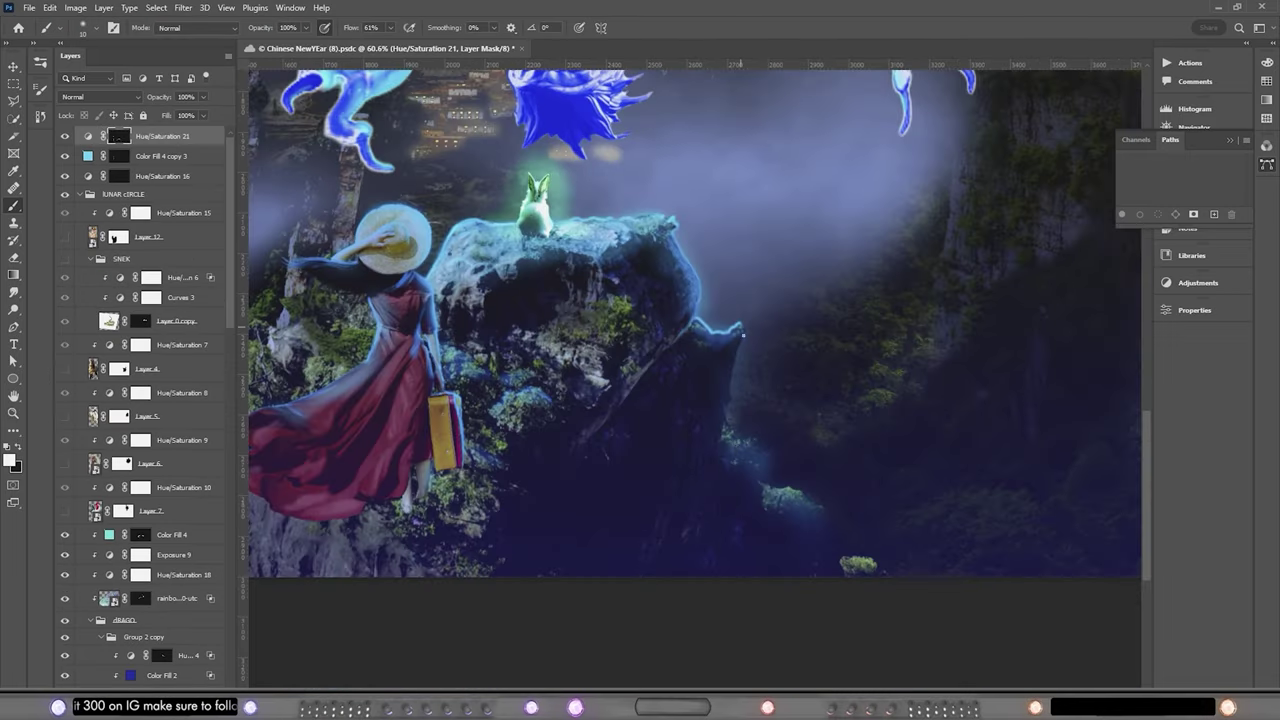
# Pan up to bring the rabbit and the sky above the woman into view
pyautogui.scroll(5, 760, 447)
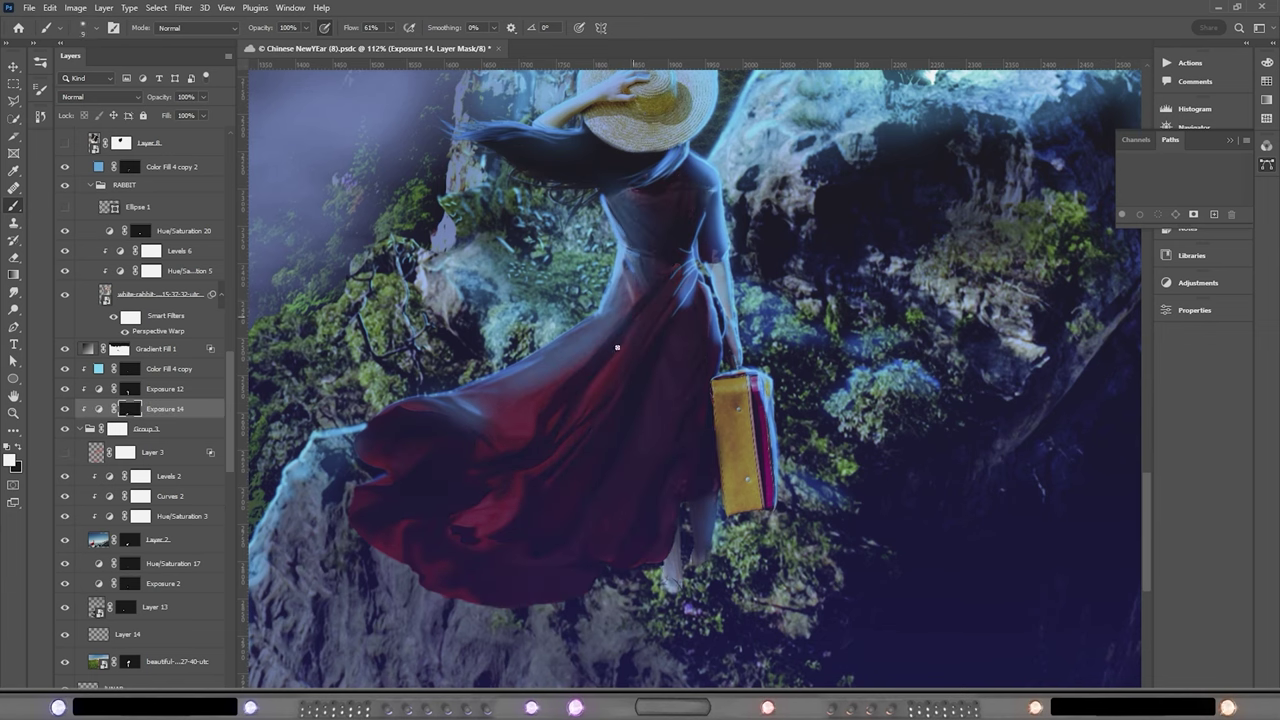
pyautogui.moveTo(628, 91); pyautogui.dragTo(648, 262)
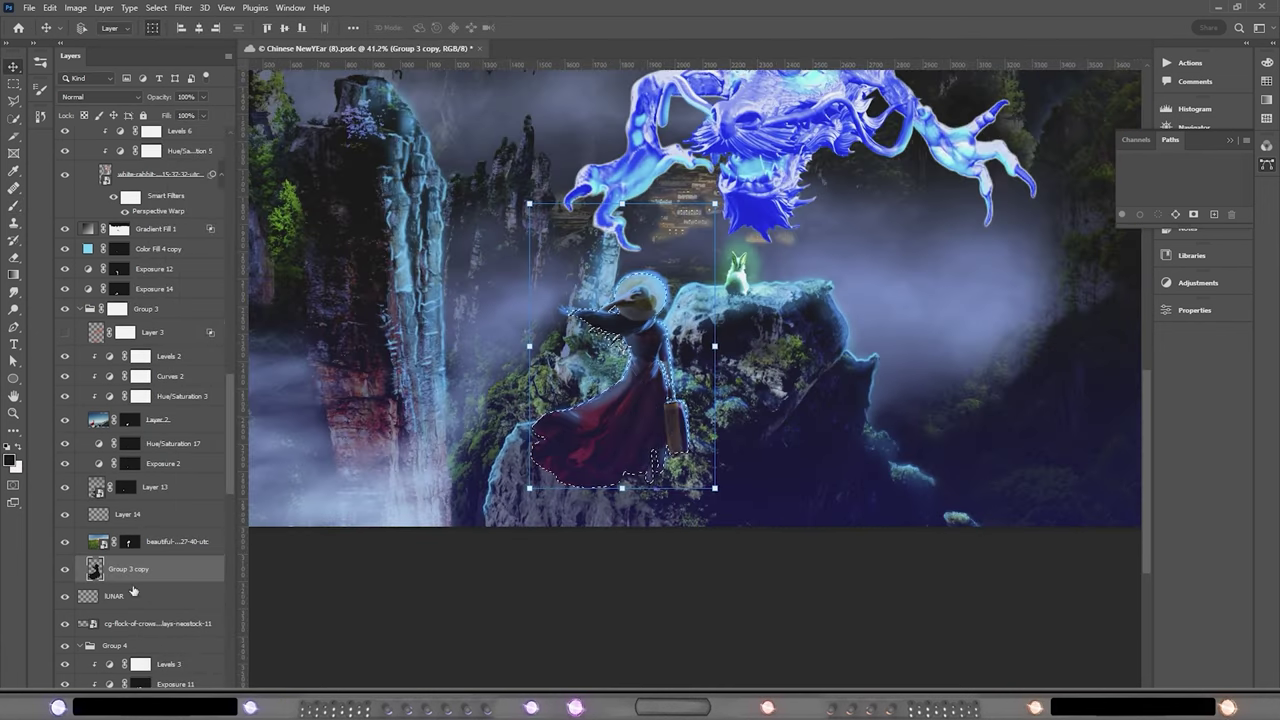
# Warp and rotate the silhouette copy to about −23.9° as a shadow, then darken the cliffs with Exposure 15
pyautogui.moveTo(705, 500); pyautogui.dragTo(755, 605)
pyautogui.click(587, 27)
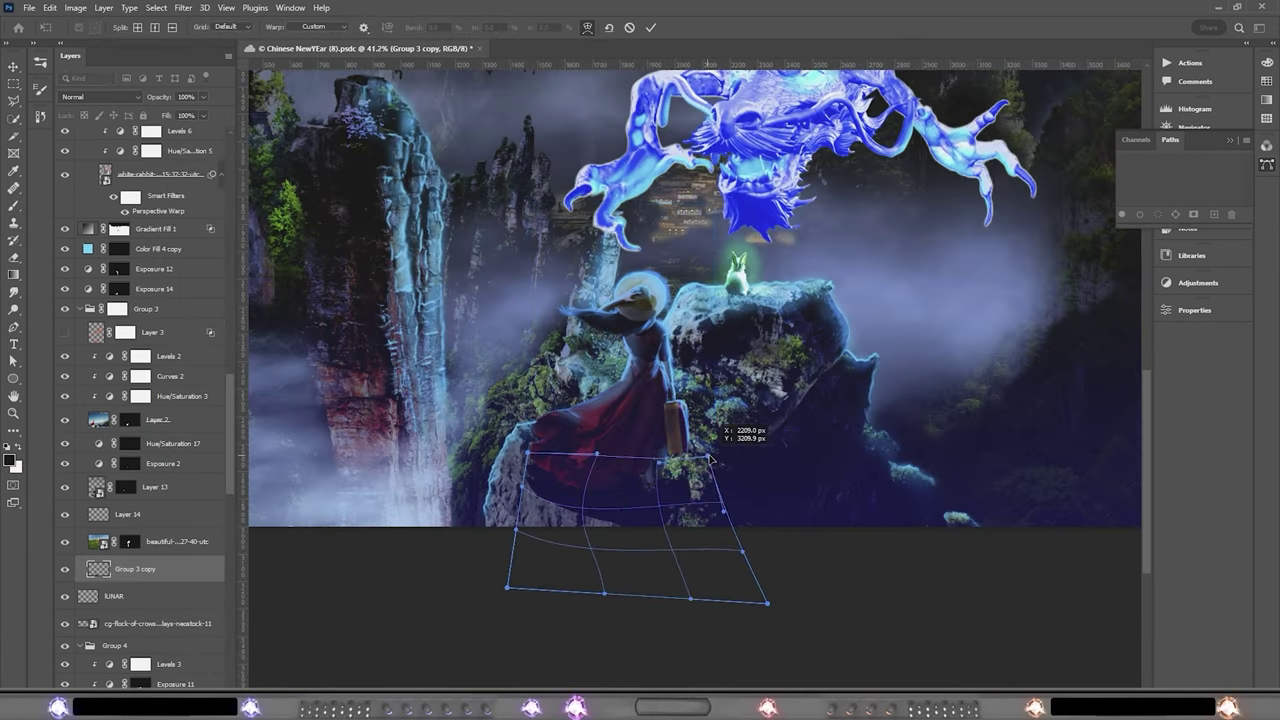
pyautogui.click(587, 27)
pyautogui.moveTo(734, 608); pyautogui.dragTo(786, 430)
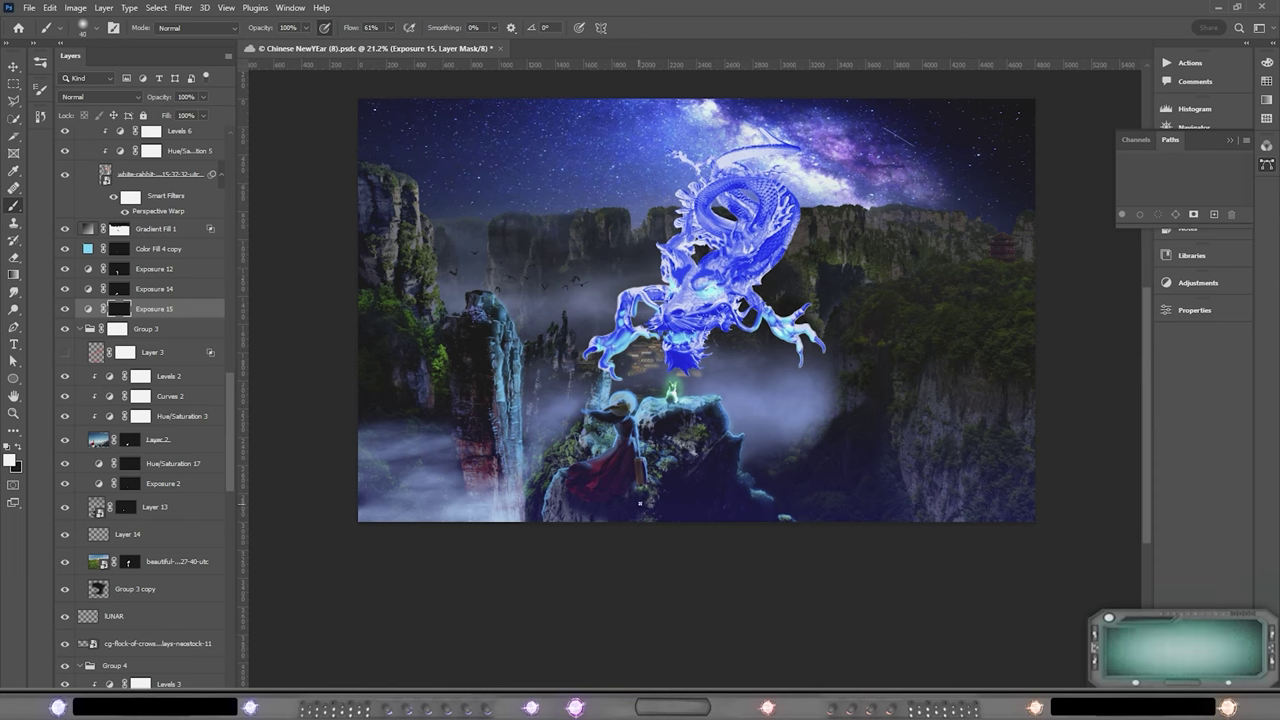
pyautogui.moveTo(950, 470)
pyautogui.mouseDown()
pyautogui.moveTo(1065, 501)
pyautogui.moveTo(890, 371)
pyautogui.mouseUp()
pyautogui.moveTo(422, 386)
pyautogui.mouseDown()
pyautogui.moveTo(366, 200)
pyautogui.moveTo(417, 363)
pyautogui.moveTo(549, 483)
pyautogui.mouseUp()
# Inspect the cliffs and pagoda, then colorize Hue/Saturation 22 to wash the dragon pale grey-white
pyautogui.press('x')
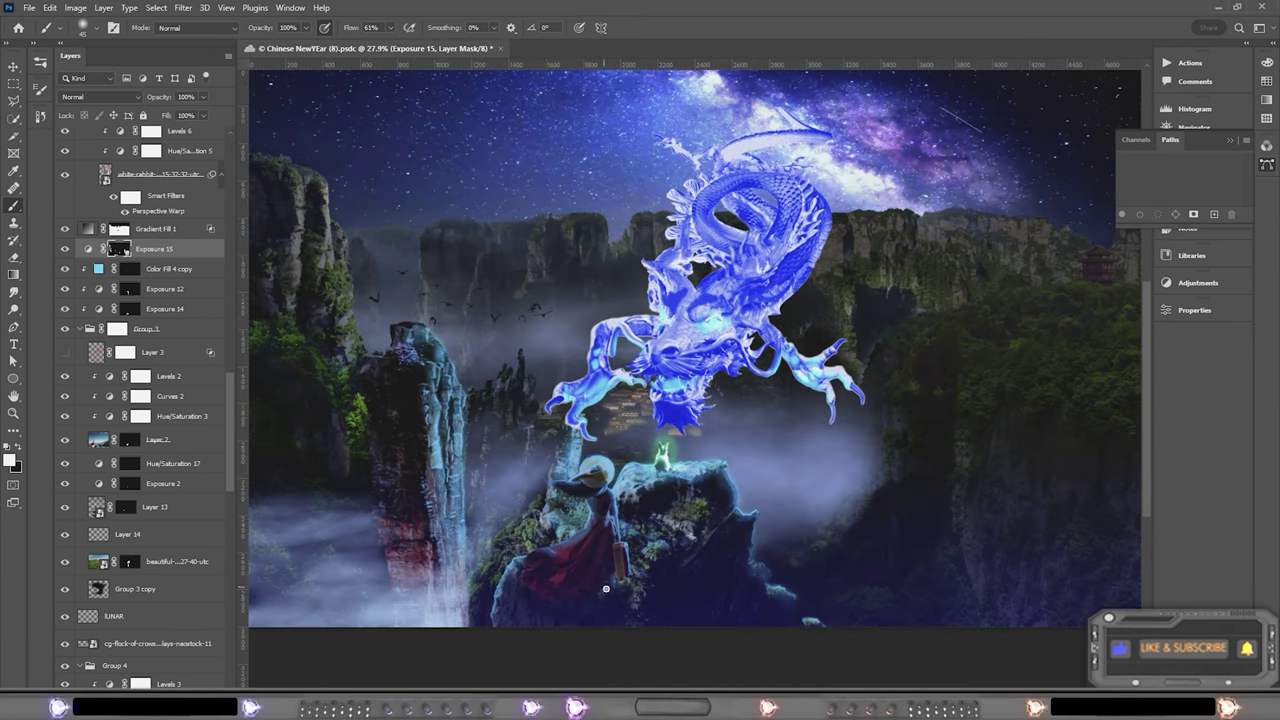
pyautogui.scroll(5, 1000, 325)
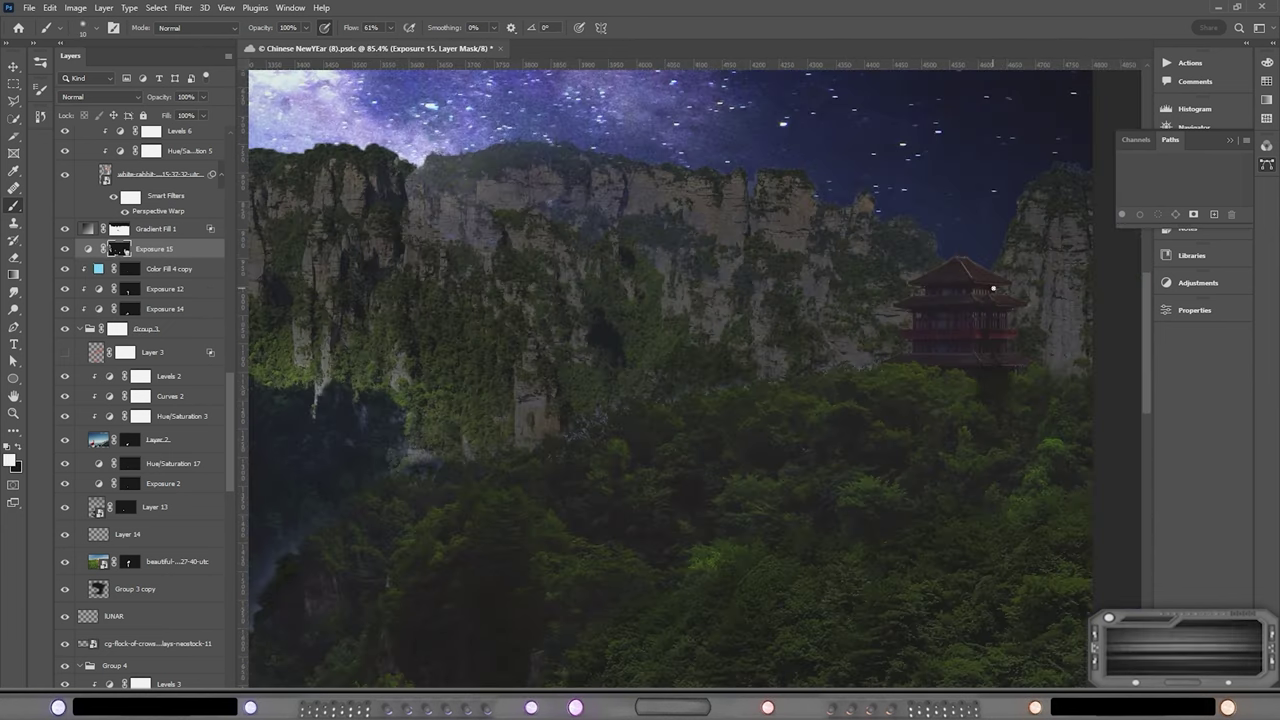
pyautogui.scroll(2, 1002, 311)
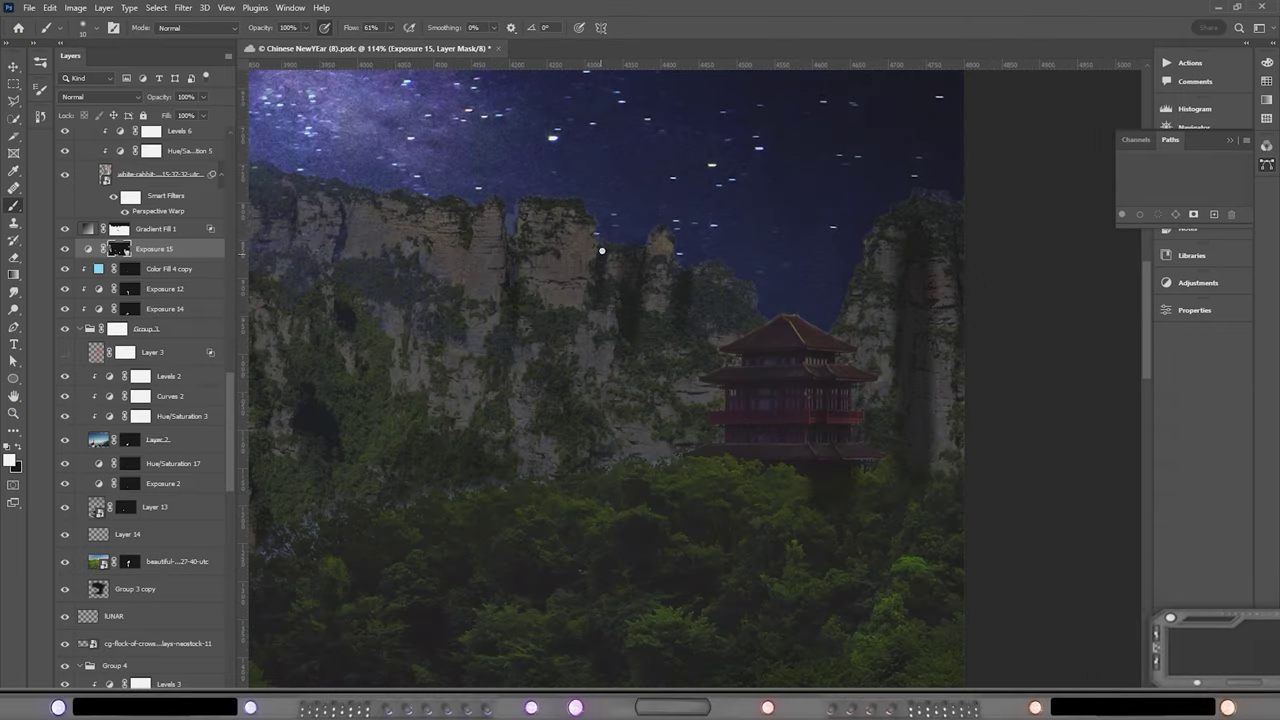
pyautogui.hscroll(-3, 484, 303)
pyautogui.hscroll(-4, 488, 414)
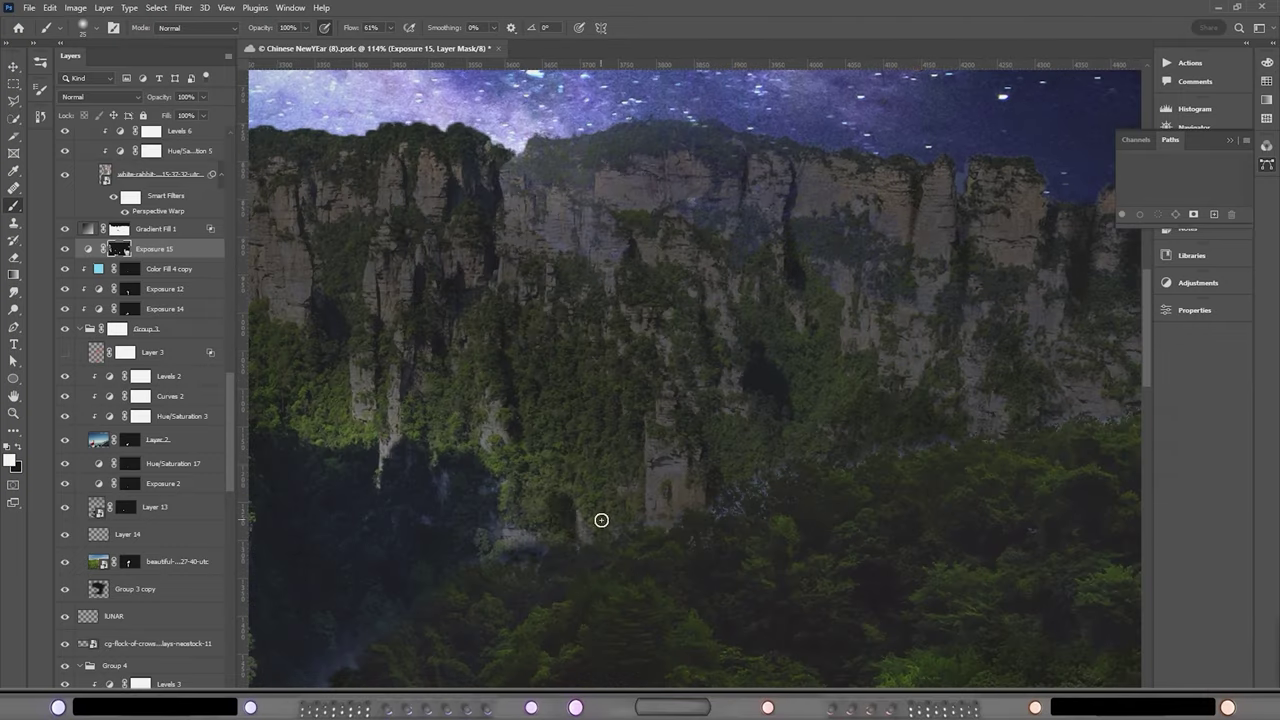
pyautogui.scroll(-4, 560, 520)
pyautogui.scroll(2, 633, 303)
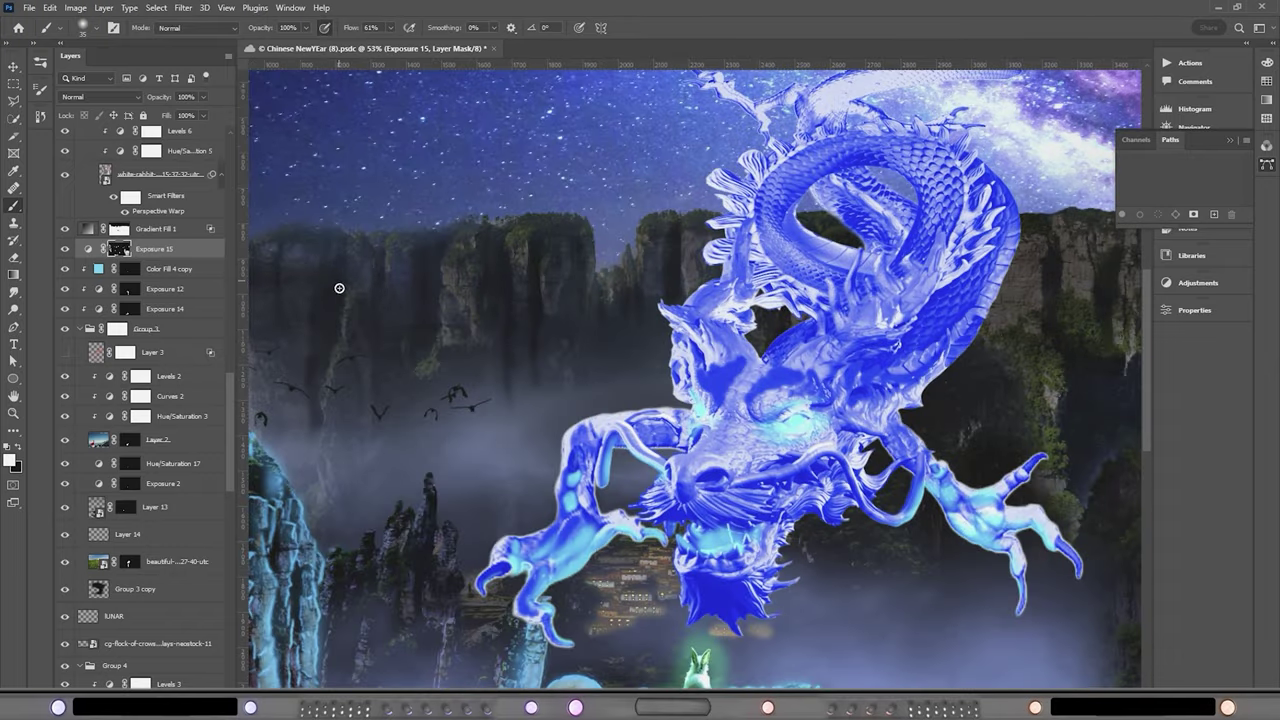
pyautogui.scroll(-3, 355, 488)
pyautogui.scroll(1, 549, 560)
pyautogui.scroll(-5, 166, 325)
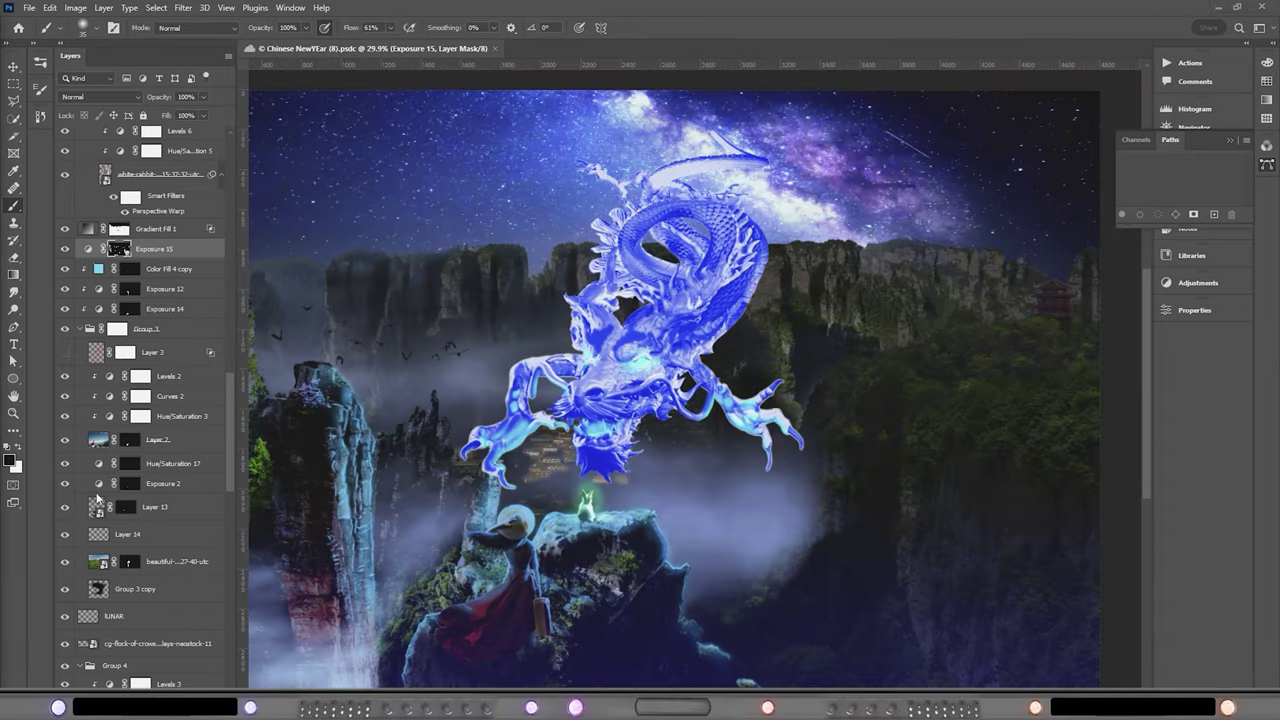
pyautogui.moveTo(1070, 383)
pyautogui.mouseDown()
pyautogui.moveTo(1090, 383)
pyautogui.moveTo(1072, 383)
pyautogui.mouseUp()
# Tint the dragon cyan at Hue 187 behind an inverted mask, add Levels 1, and invert Color Fill 5's mask
pyautogui.moveTo(1039, 407); pyautogui.dragTo(1083, 407)
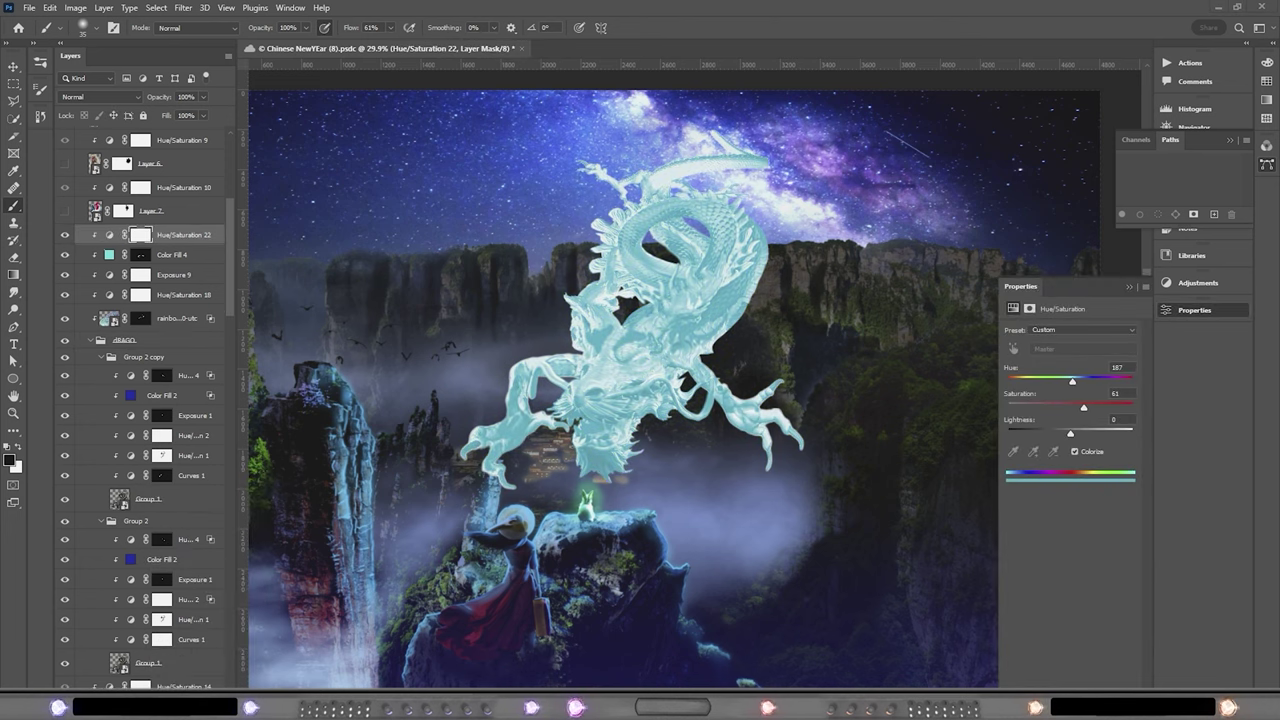
pyautogui.hotkey('ctrl', 'i')
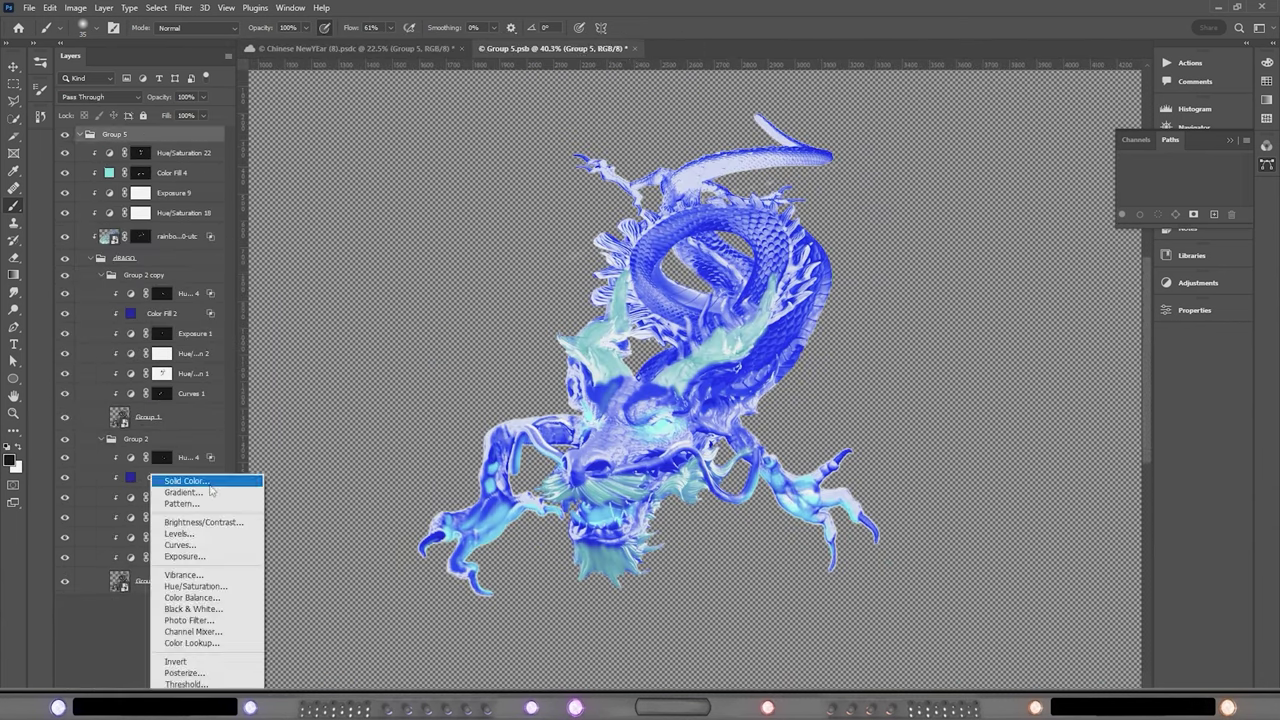
pyautogui.click(171, 534)
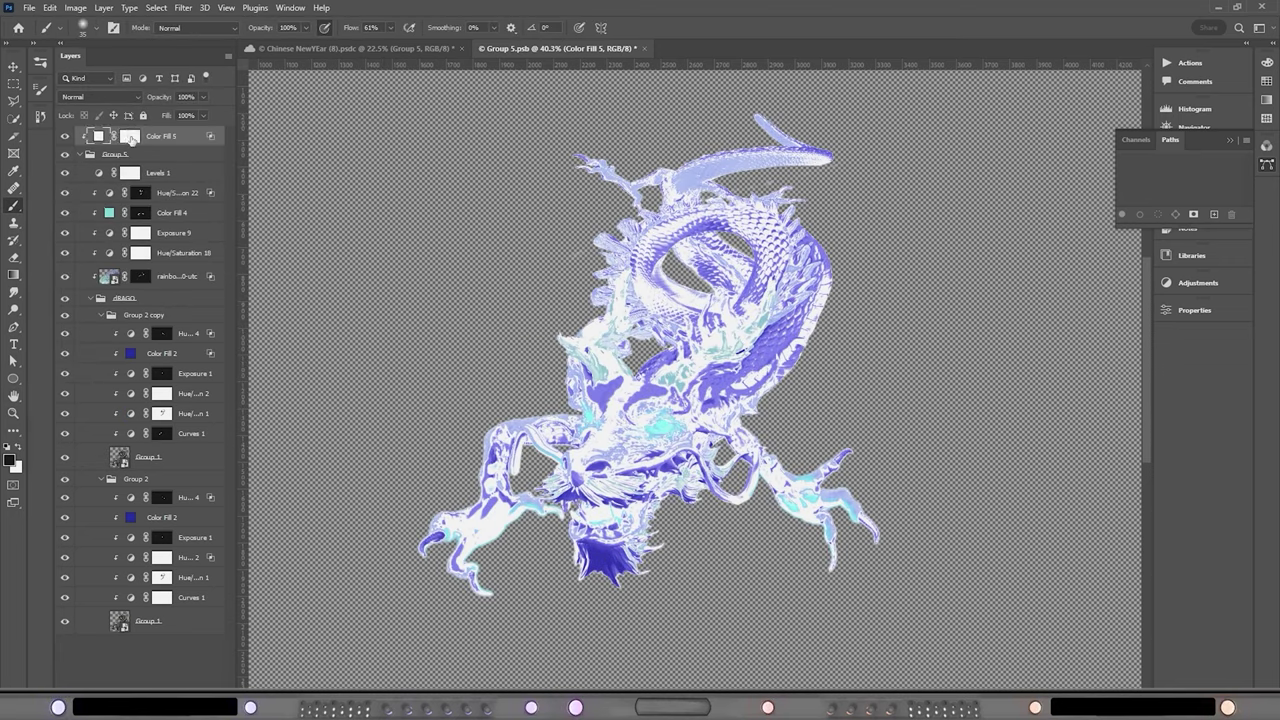
pyautogui.click(131, 140)
pyautogui.hotkey('ctrl', 'i')
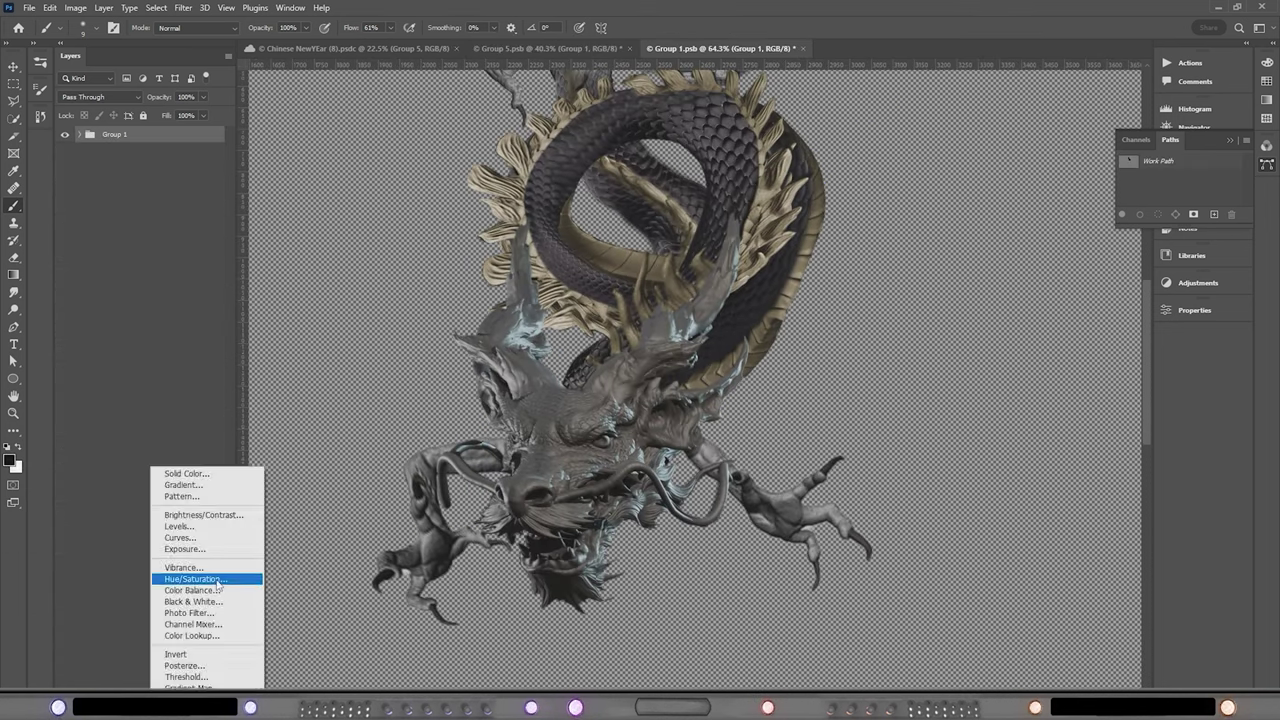
# Add a cyan Hue/Saturation adjustment and paint it onto the dragon's neck and upper spikes
pyautogui.click(197, 578)
pyautogui.moveTo(1071, 390); pyautogui.dragTo(1040, 388)
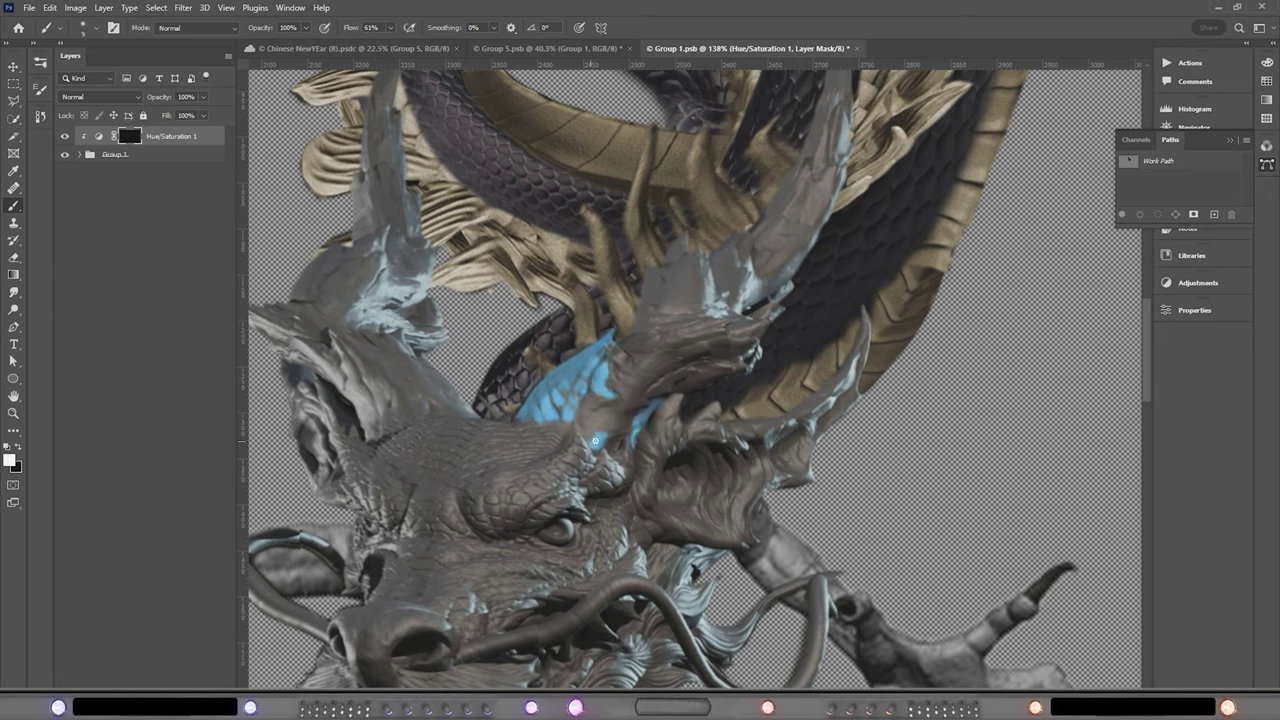
pyautogui.moveTo(624, 436)
pyautogui.mouseDown()
pyautogui.moveTo(721, 365)
pyautogui.moveTo(654, 379)
pyautogui.moveTo(628, 349)
pyautogui.mouseUp()
pyautogui.moveTo(669, 258)
pyautogui.mouseDown()
pyautogui.moveTo(699, 275)
pyautogui.moveTo(745, 240)
pyautogui.moveTo(790, 230)
pyautogui.moveTo(773, 215)
pyautogui.mouseUp()
pyautogui.moveTo(773, 215); pyautogui.dragTo(743, 375)
pyautogui.moveTo(778, 330)
pyautogui.mouseDown()
pyautogui.moveTo(812, 220)
pyautogui.moveTo(795, 385)
pyautogui.moveTo(808, 425)
pyautogui.mouseUp()
# Tint the grey patch on the left spike blue and restore the dark top-right spike tip
pyautogui.scroll(-3, 700, 400)
pyautogui.hscroll(-3, 633, 372)
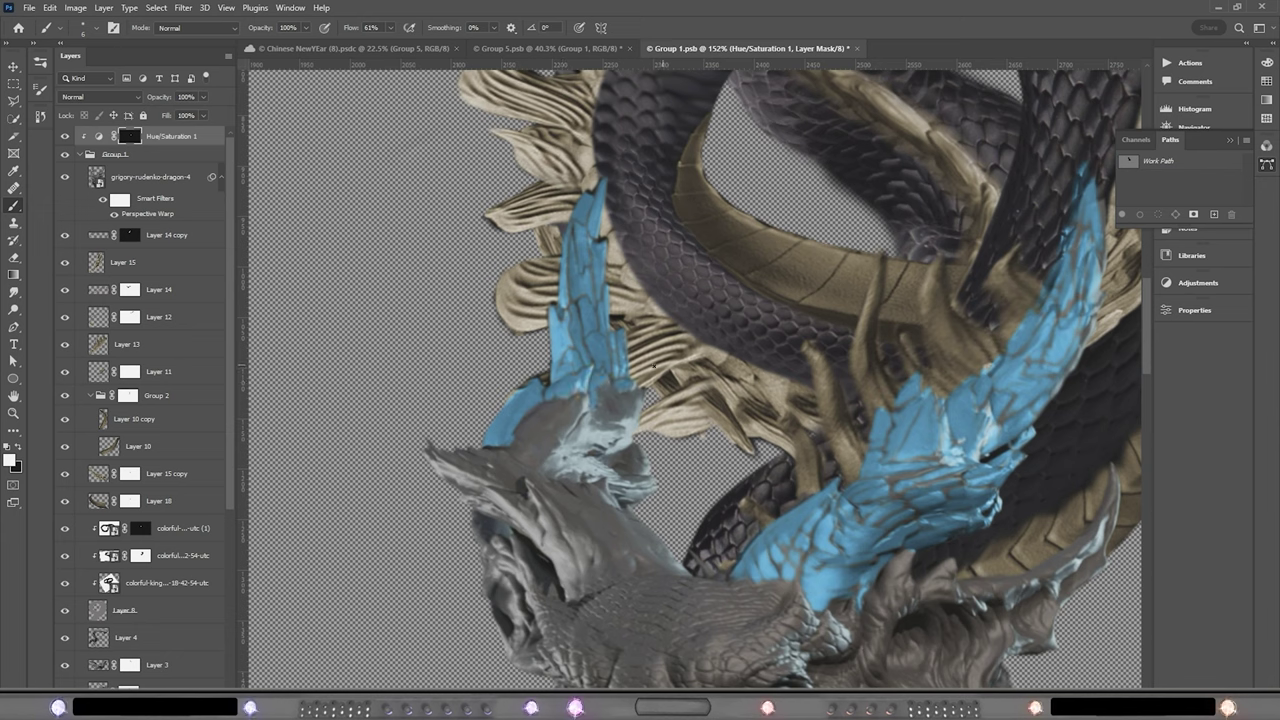
pyautogui.moveTo(570, 420); pyautogui.dragTo(588, 419)
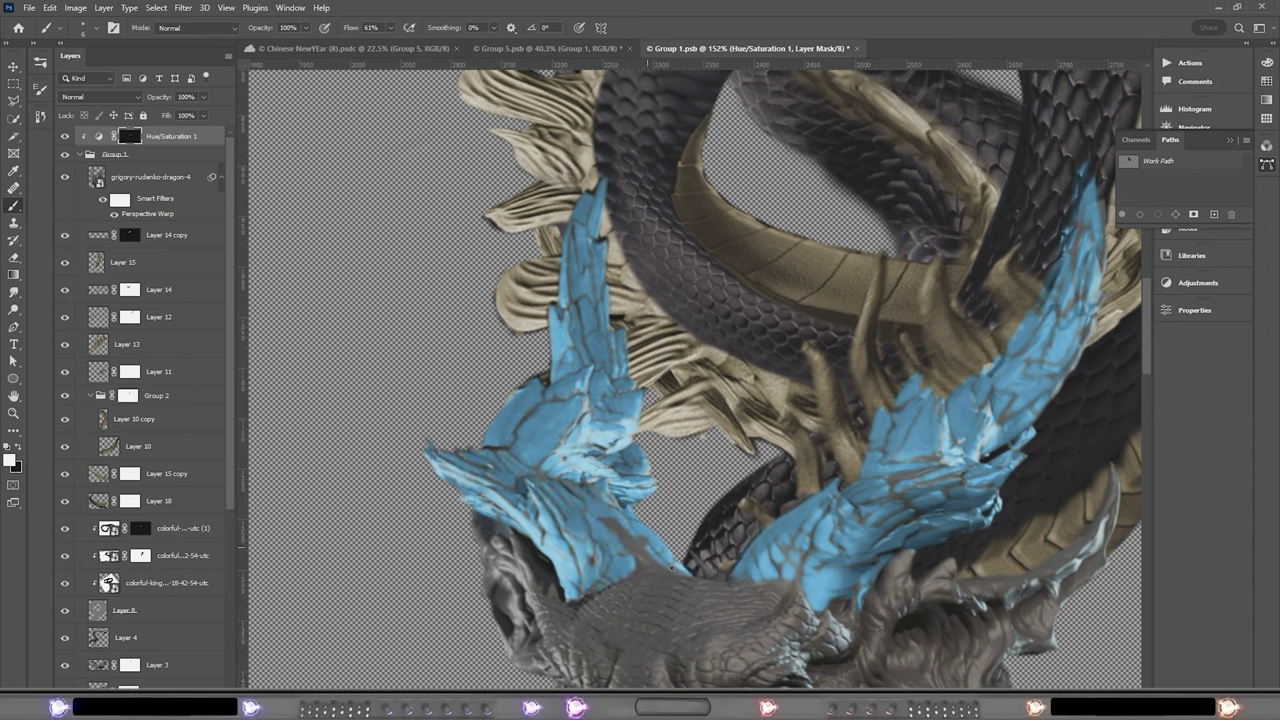
pyautogui.press('x')
pyautogui.moveTo(1084, 170); pyautogui.dragTo(1060, 257)
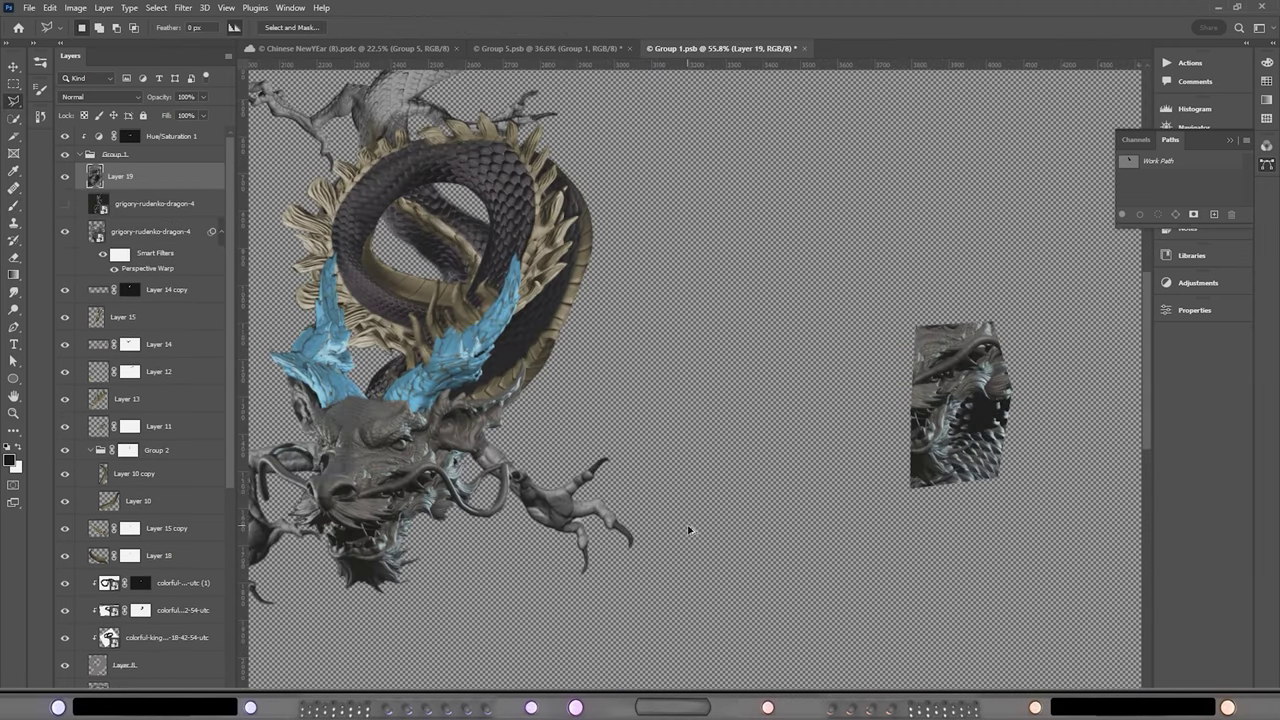
# Reselect the Hue/Saturation 1 mask and brush light blue over the dragon's beard and whiskers
pyautogui.press('p')
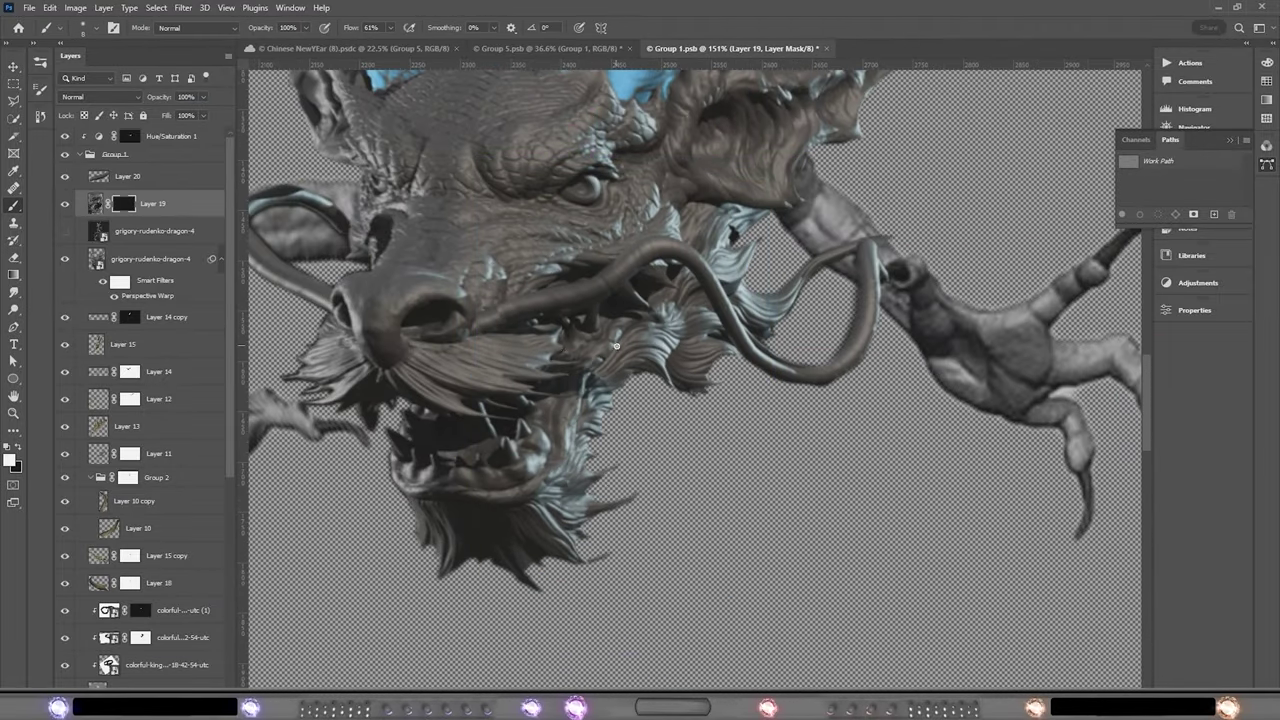
pyautogui.hotkey('alt', '.')
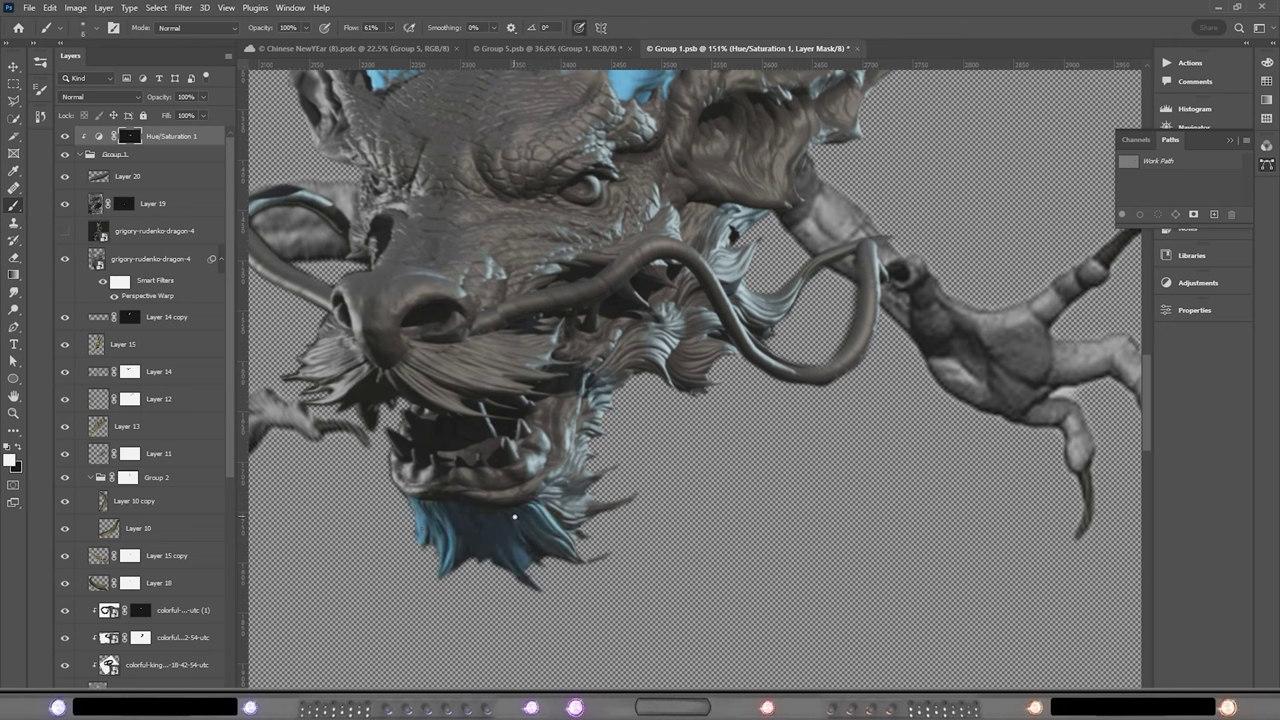
pyautogui.moveTo(585, 435); pyautogui.dragTo(600, 510)
pyautogui.moveTo(603, 358)
pyautogui.mouseDown()
pyautogui.moveTo(662, 353)
pyautogui.moveTo(630, 366)
pyautogui.moveTo(706, 384)
pyautogui.moveTo(686, 353)
pyautogui.moveTo(711, 325)
pyautogui.moveTo(693, 397)
pyautogui.mouseUp()
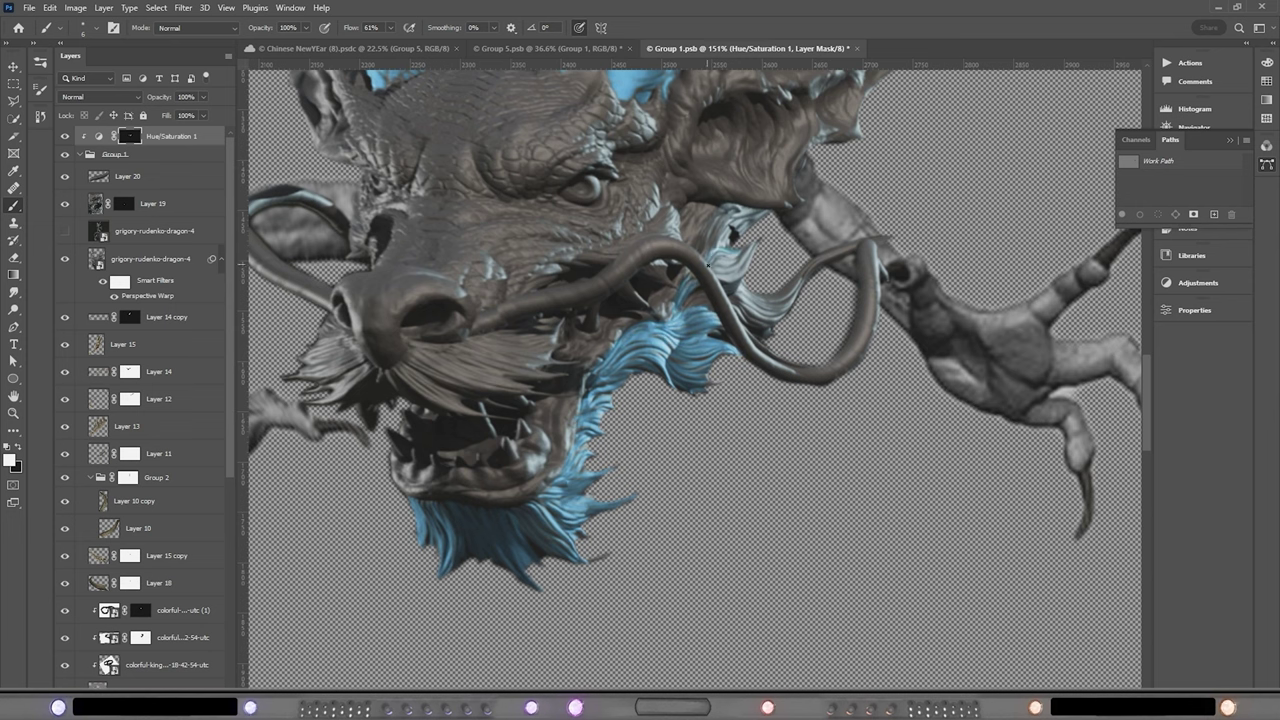
pyautogui.scroll(-1, 806, 511)
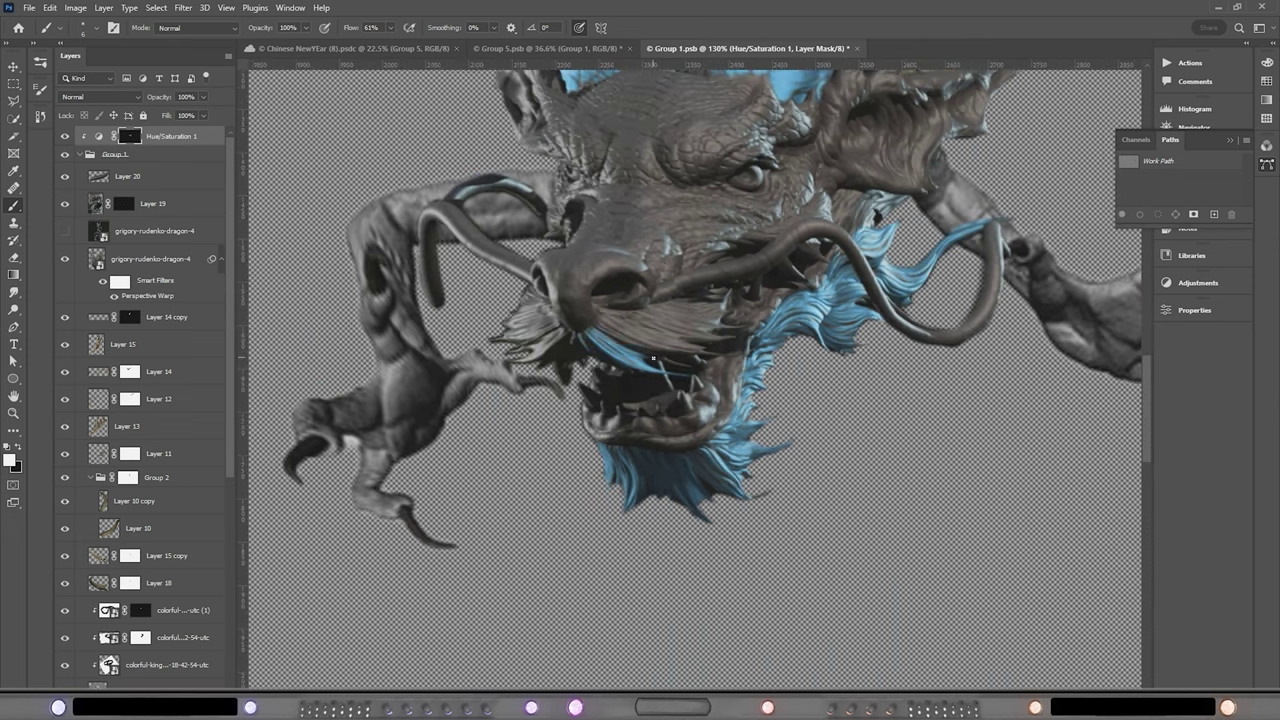
pyautogui.moveTo(653, 357)
pyautogui.mouseDown()
pyautogui.moveTo(741, 327)
pyautogui.moveTo(656, 305)
pyautogui.moveTo(704, 340)
pyautogui.mouseUp()
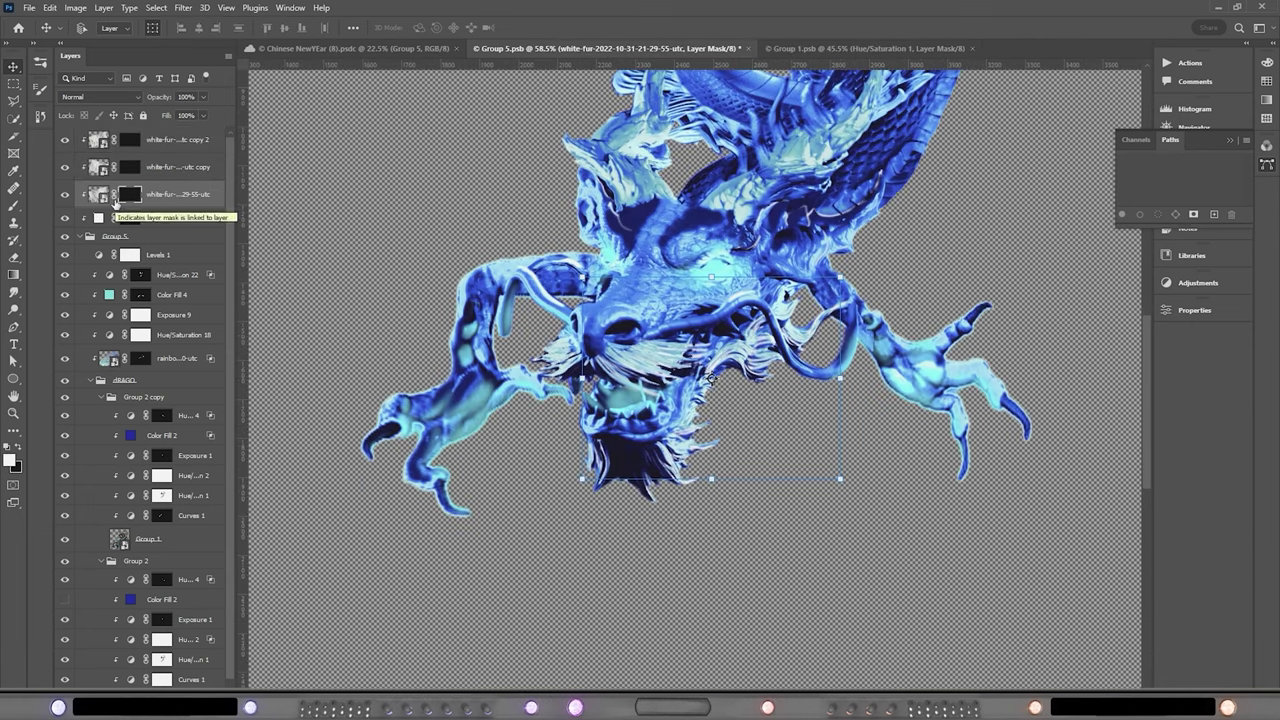
# Group the three white-fur layers and brush their mask to reveal fur along the beard and face
pyautogui.hotkey('ctrl', 'g')
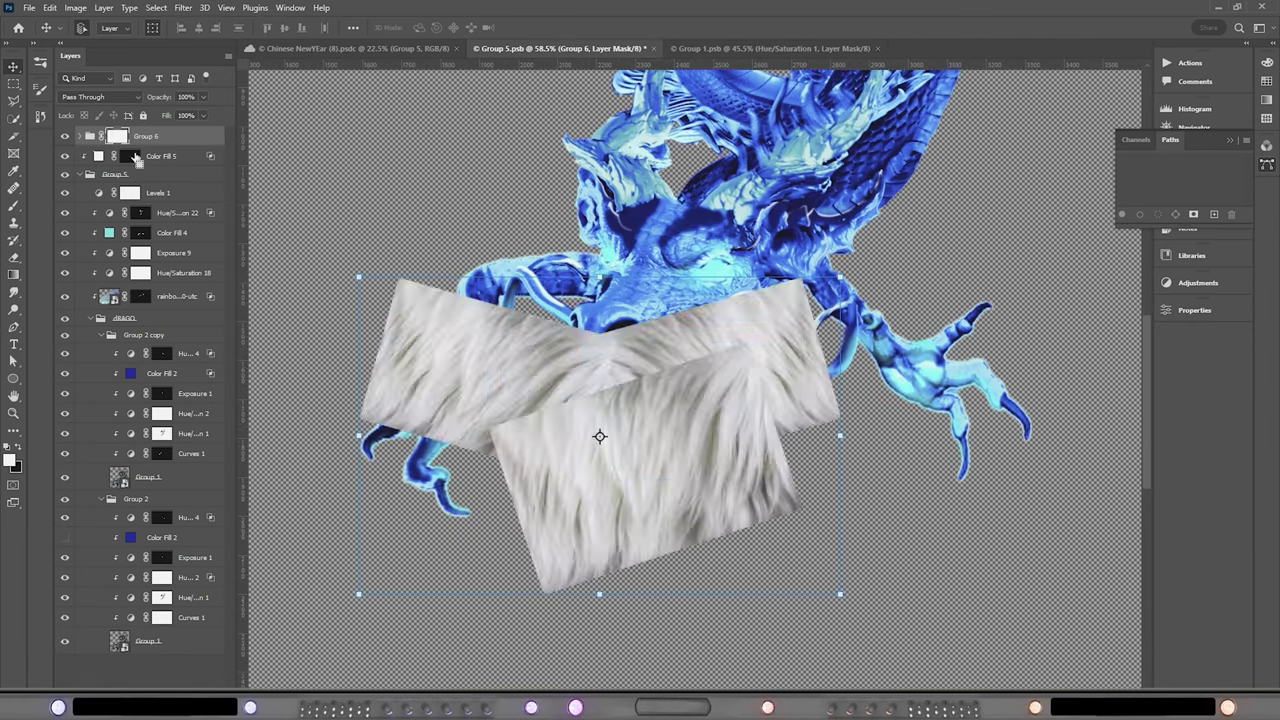
pyautogui.doubleClick(180, 140)
pyautogui.press('Return')
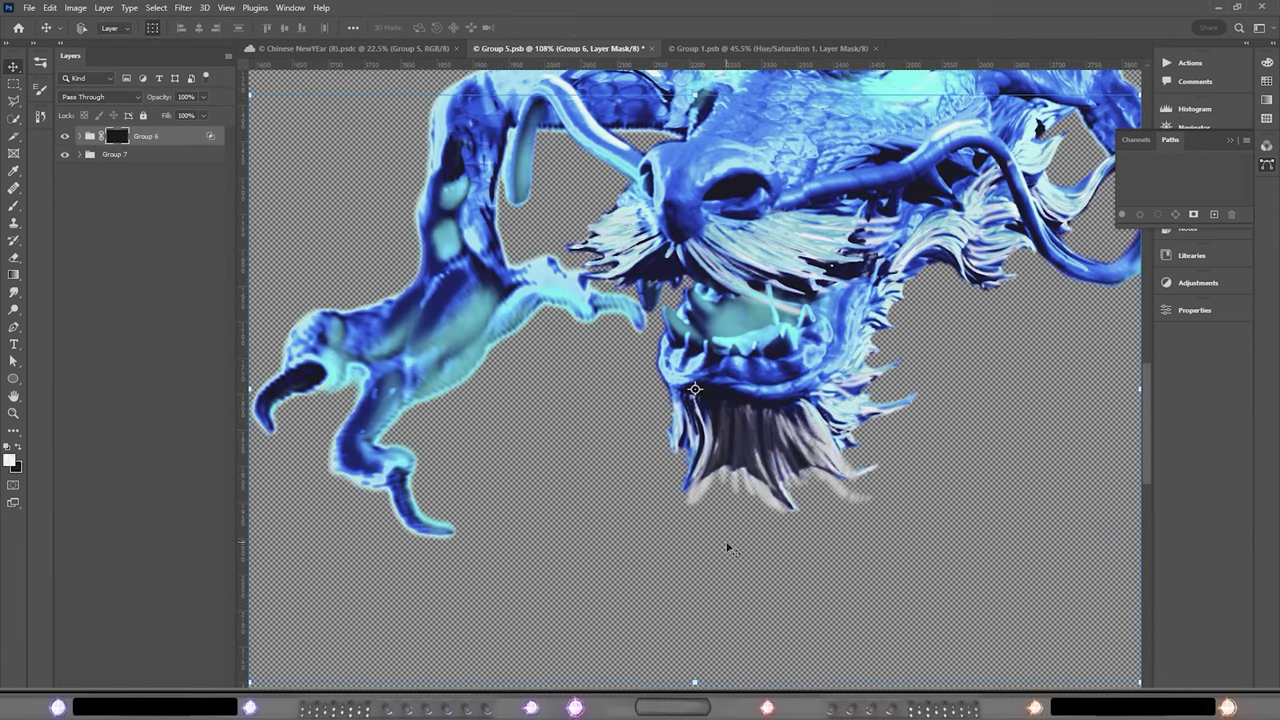
pyautogui.press('b')
pyautogui.press('[')
pyautogui.moveTo(700, 490)
pyautogui.mouseDown()
pyautogui.moveTo(670, 395)
pyautogui.moveTo(860, 415)
pyautogui.moveTo(922, 246)
pyautogui.moveTo(1000, 215)
pyautogui.moveTo(1045, 130)
pyautogui.mouseUp()
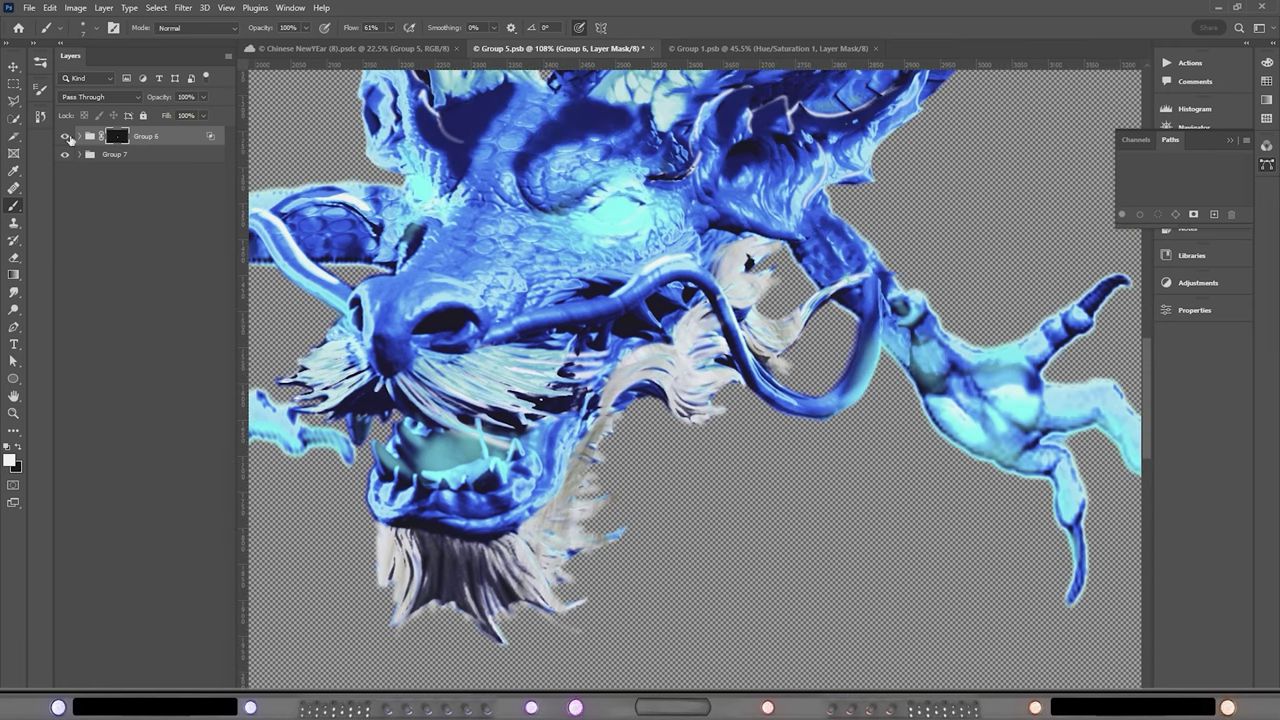
pyautogui.click(79, 136)
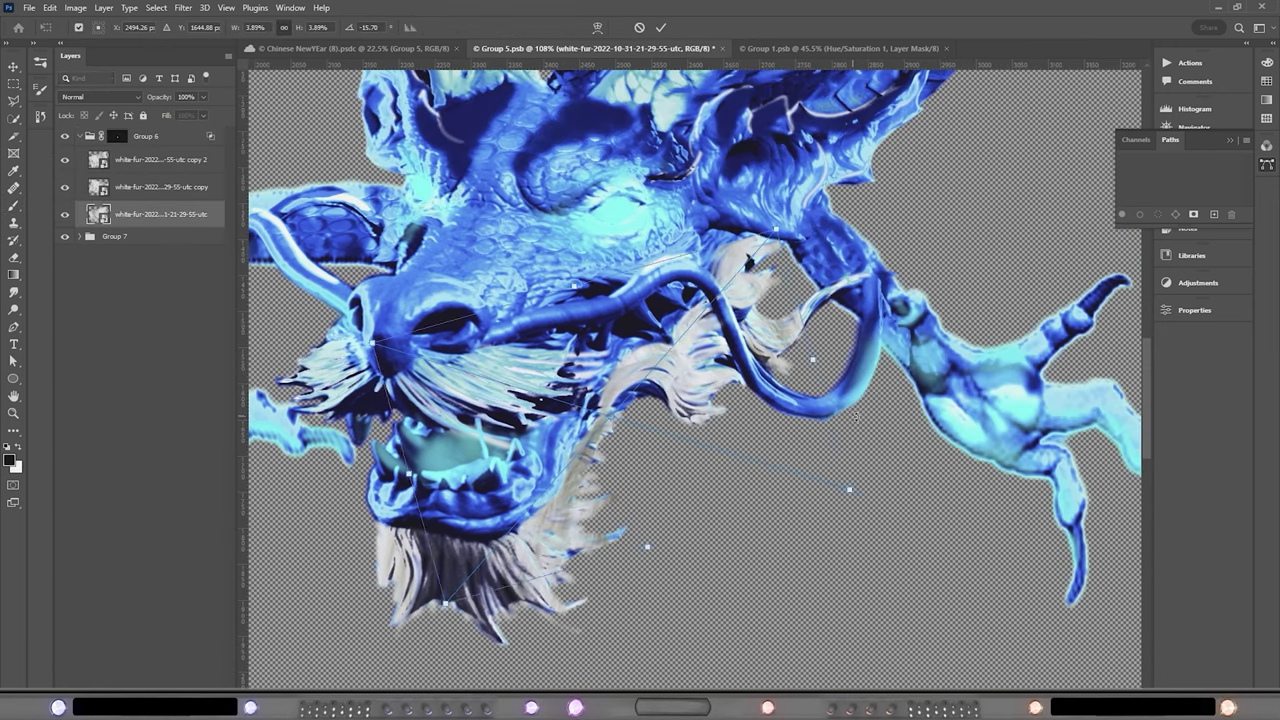
pyautogui.press('x')
pyautogui.press('x')
pyautogui.press(']')
pyautogui.press(']')
pyautogui.press(']')
pyautogui.press(']')
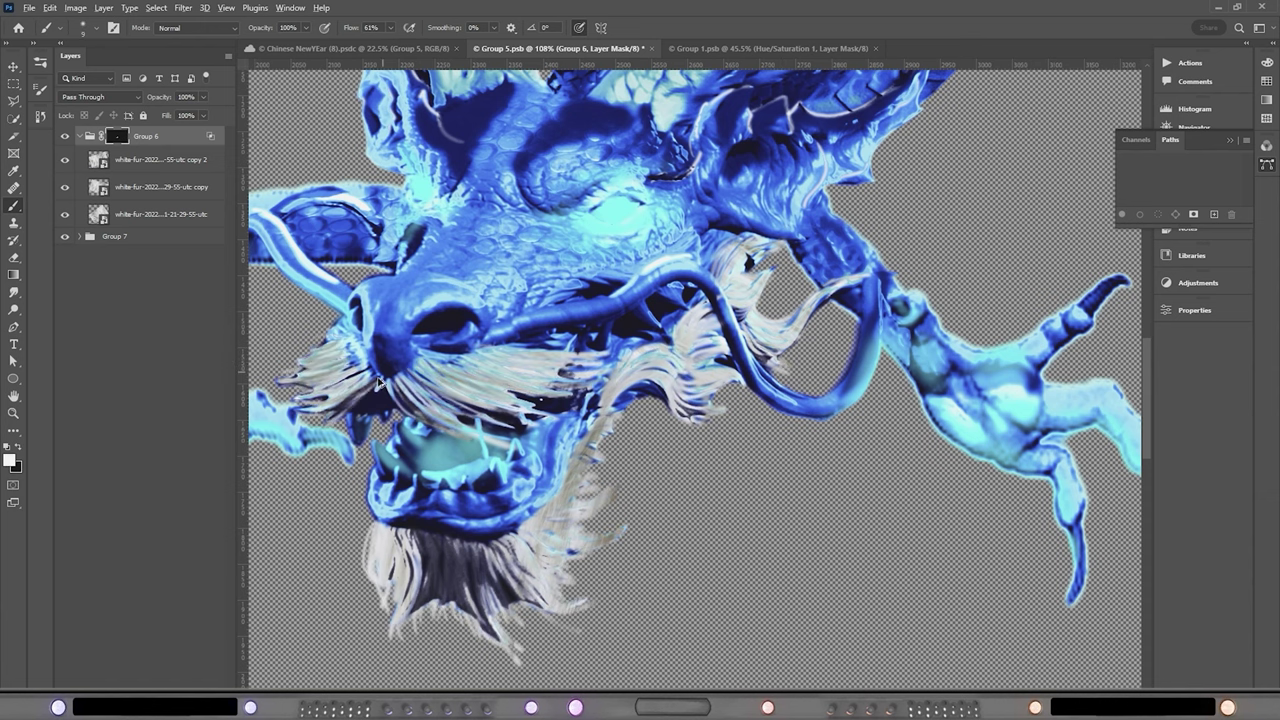
pyautogui.hotkey('ctrl', '0')
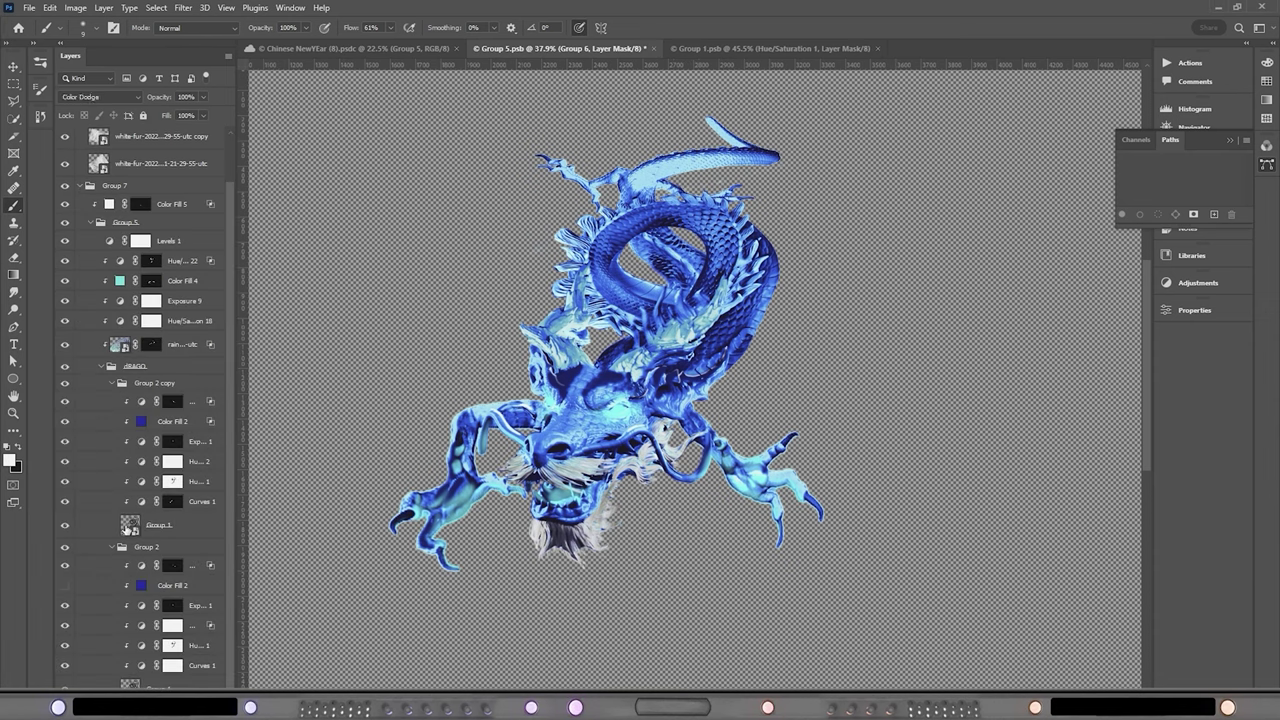
# In Group 1, warp the holographic texture at 60% opacity and brush it onto the dragon's body and head
pyautogui.hotkey('ctrl', 'Tab')
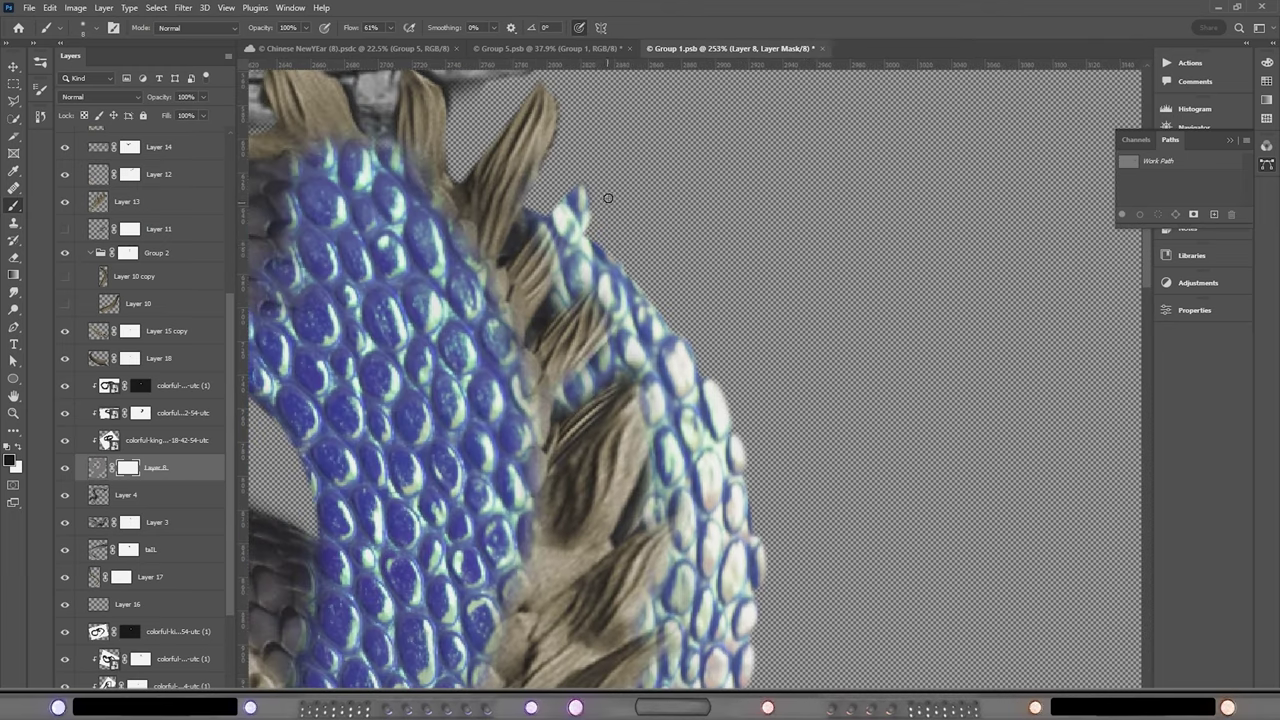
pyautogui.scroll(4, 128, 173)
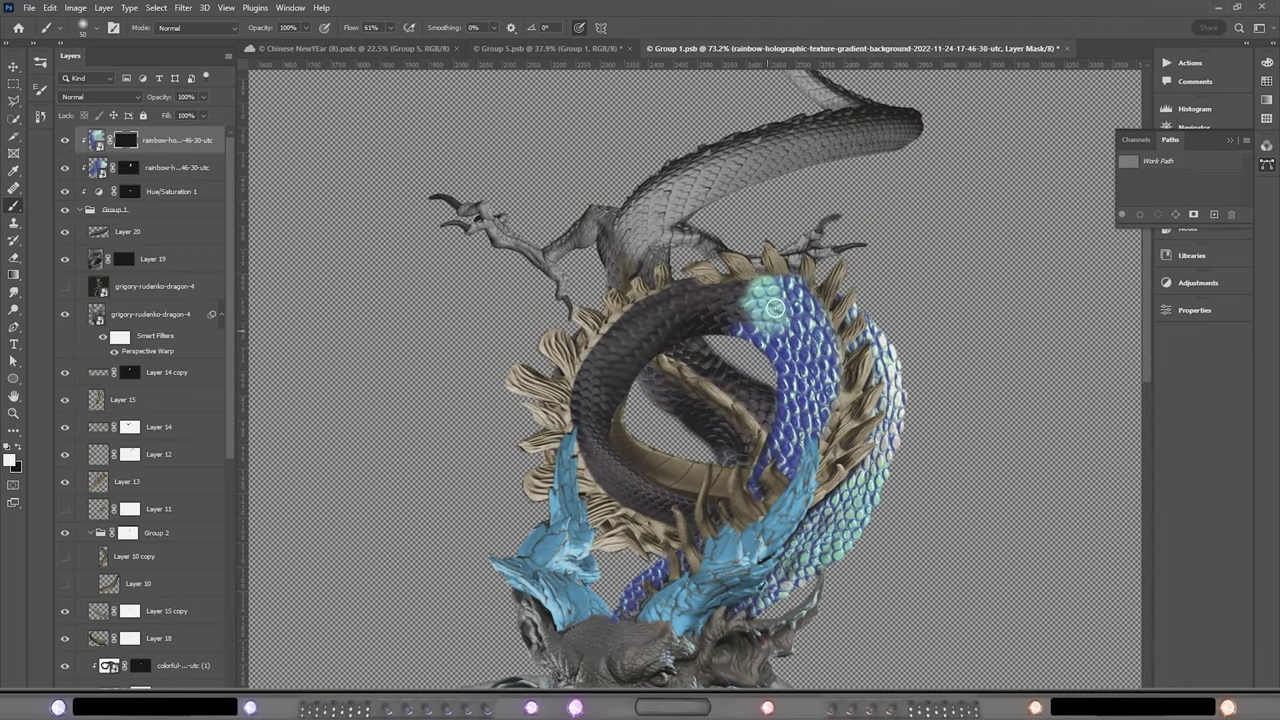
pyautogui.moveTo(760, 300)
pyautogui.mouseDown()
pyautogui.moveTo(654, 322)
pyautogui.moveTo(724, 418)
pyautogui.moveTo(680, 486)
pyautogui.moveTo(626, 369)
pyautogui.mouseUp()
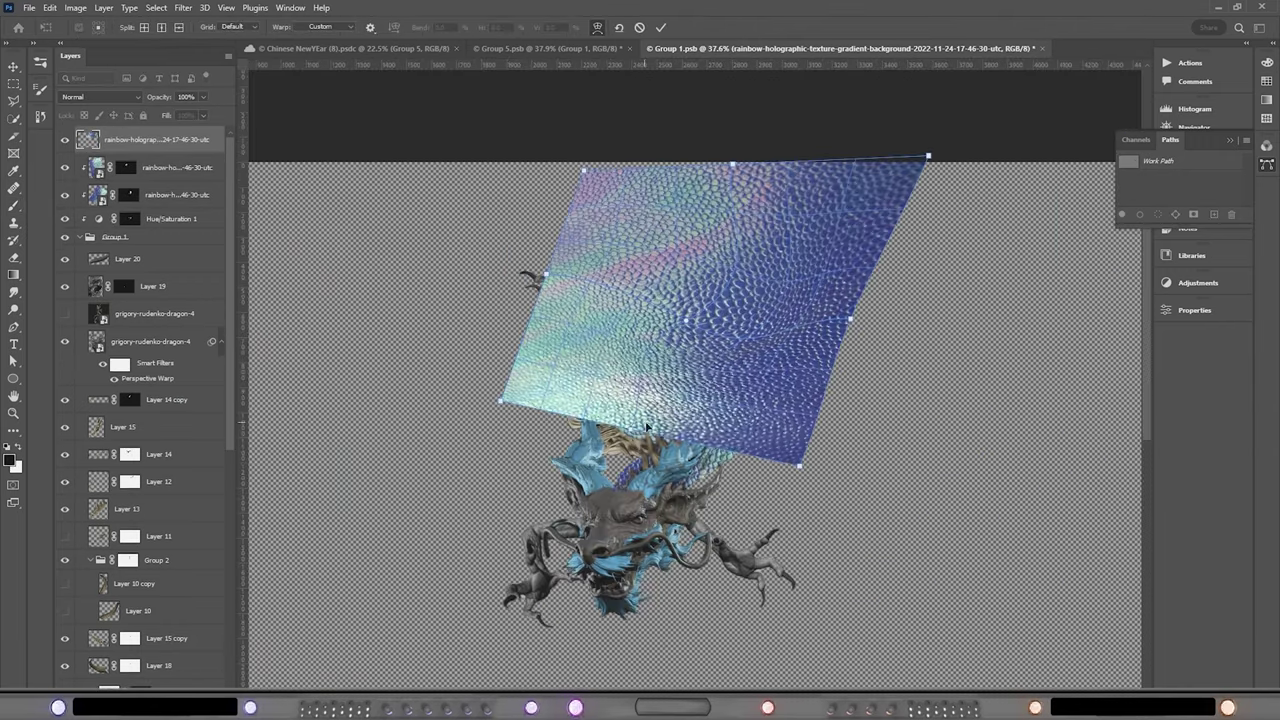
pyautogui.moveTo(500, 318); pyautogui.dragTo(731, 181)
pyautogui.press('6')
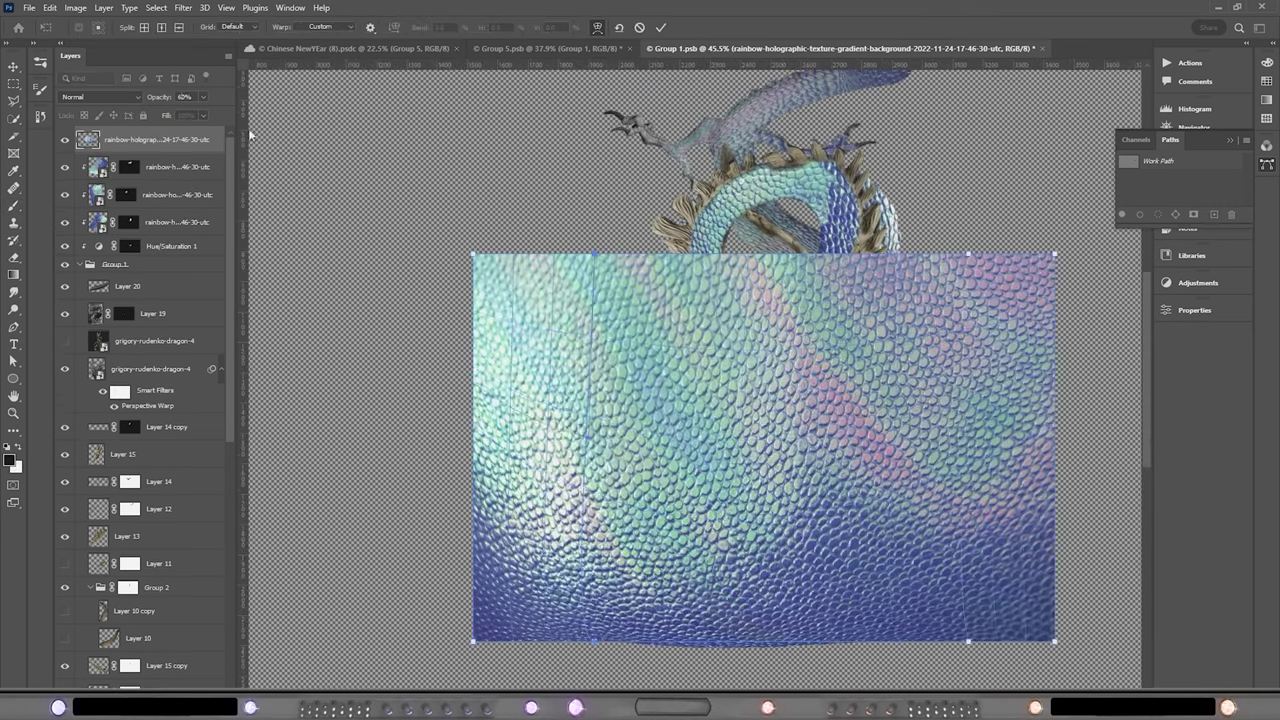
pyautogui.press('4')
pyautogui.moveTo(480, 440)
pyautogui.mouseDown()
pyautogui.moveTo(531, 615)
pyautogui.moveTo(720, 386)
pyautogui.moveTo(695, 395)
pyautogui.mouseUp()
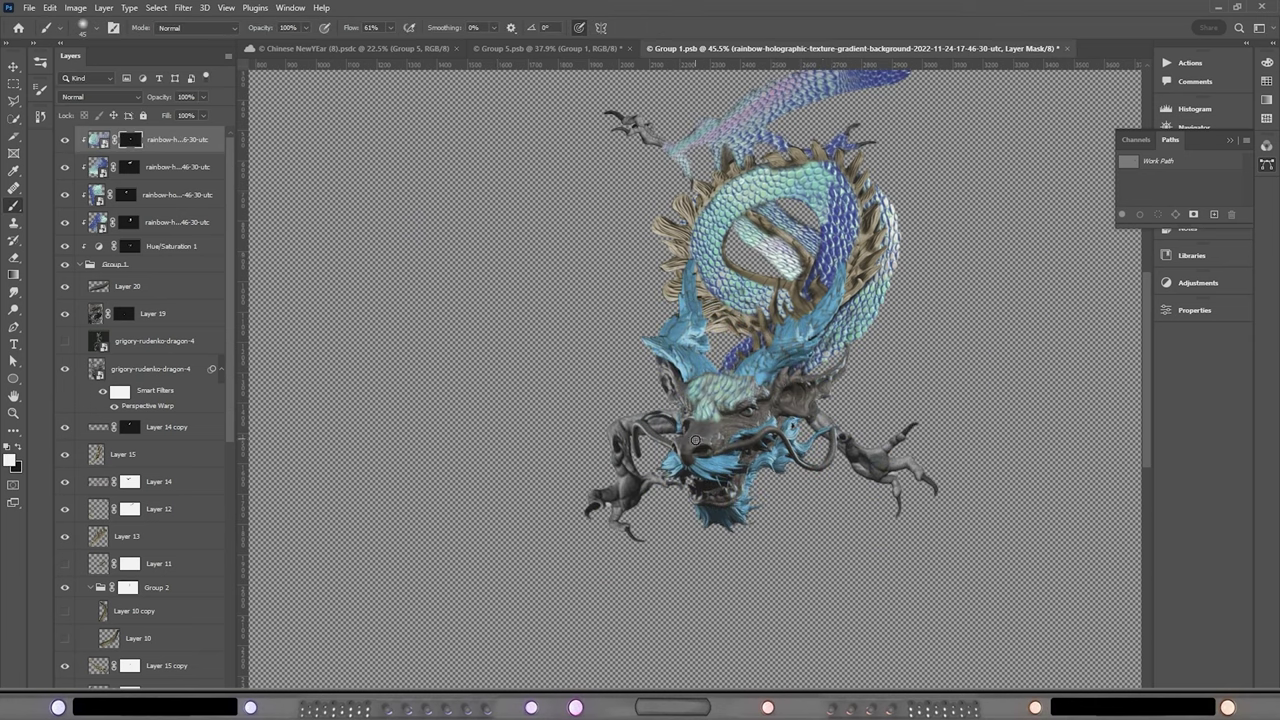
pyautogui.moveTo(695, 440)
pyautogui.mouseDown()
pyautogui.moveTo(824, 339)
pyautogui.moveTo(733, 421)
pyautogui.moveTo(667, 382)
pyautogui.moveTo(698, 401)
pyautogui.moveTo(848, 354)
pyautogui.moveTo(690, 404)
pyautogui.moveTo(718, 444)
pyautogui.mouseUp()
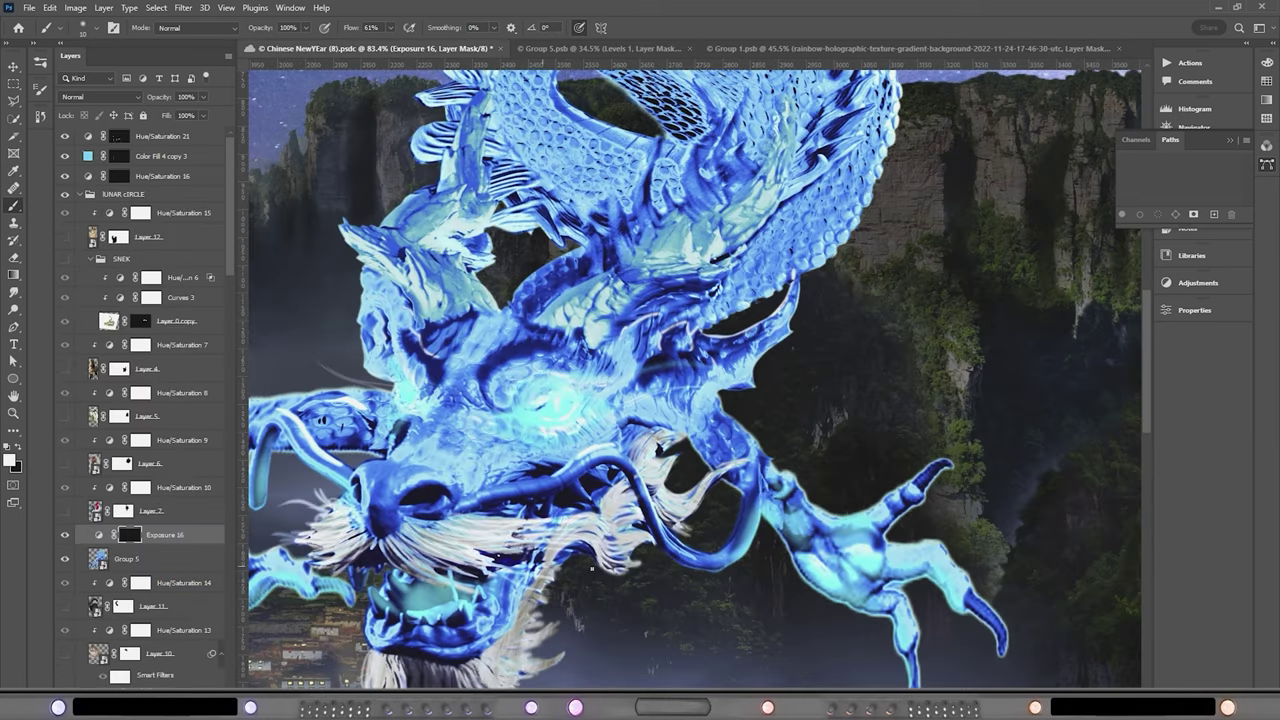
# Turn on Hue/Saturation 21, set the galaxy layer to Darker Color and paint it onto the dragon
pyautogui.scroll(-3, 695, 374)
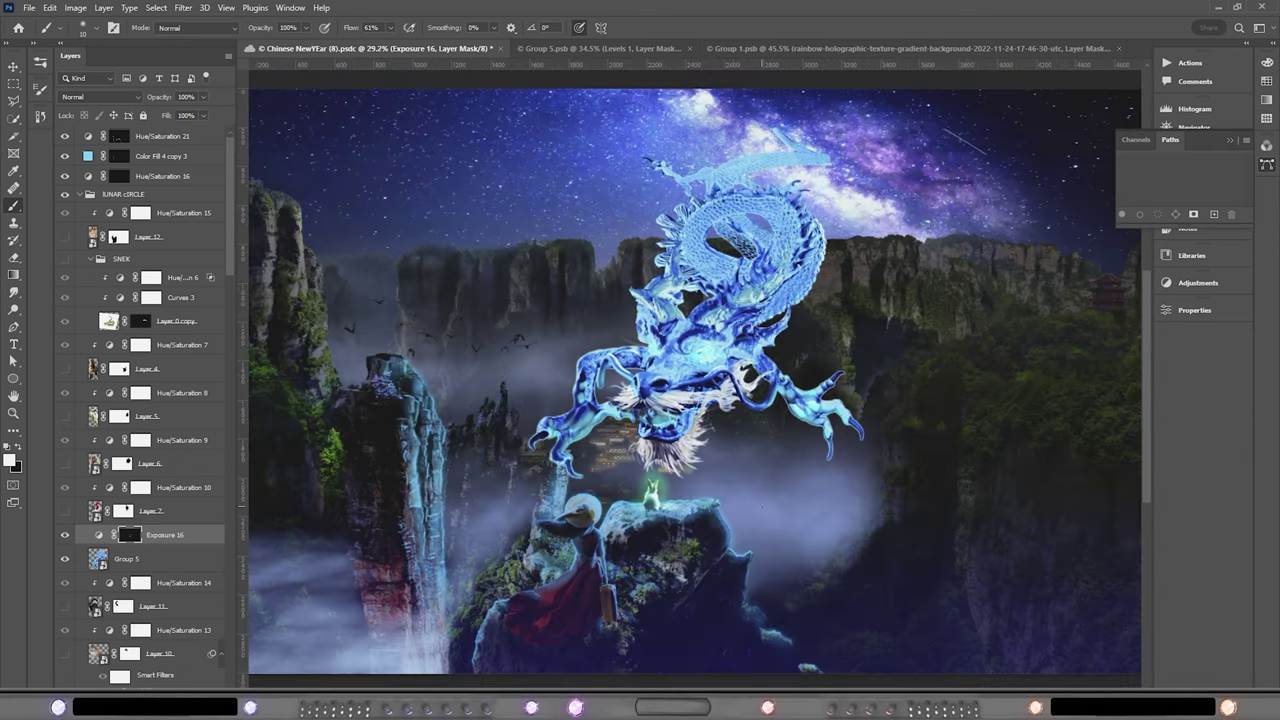
pyautogui.hotkey('ctrl', '0')
pyautogui.click(64, 137)
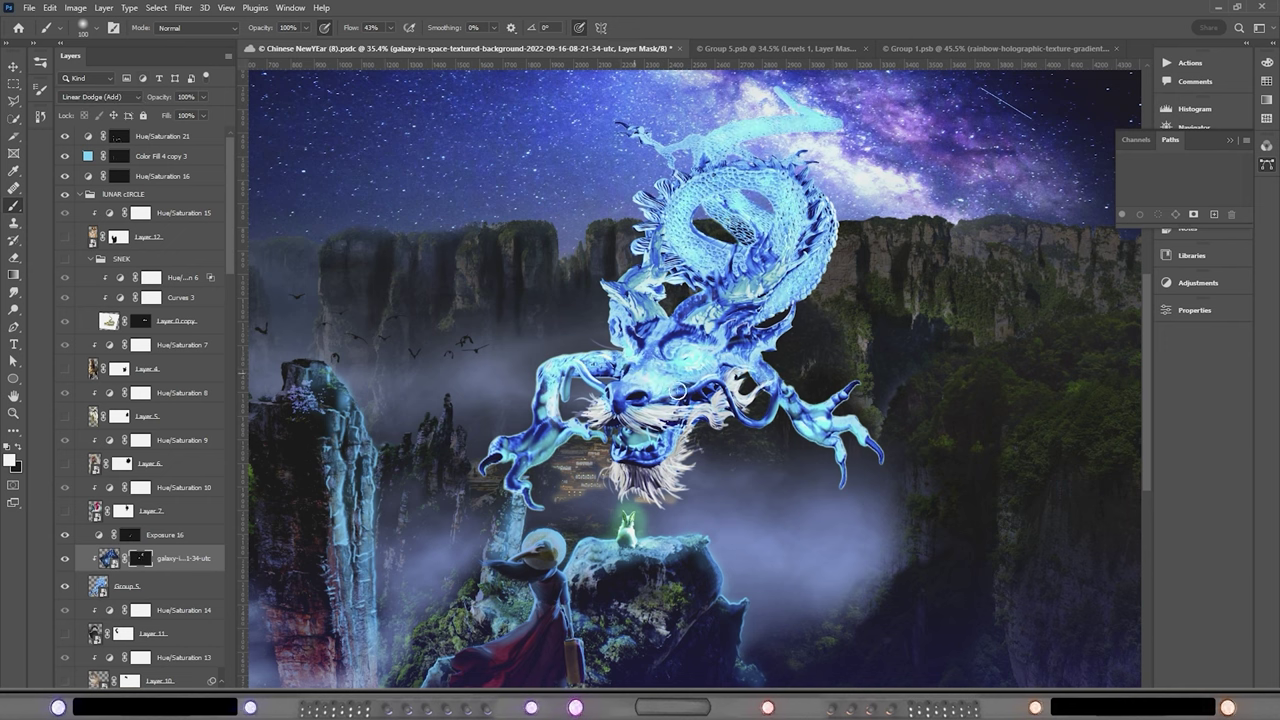
pyautogui.click(97, 96)
pyautogui.click(125, 162)
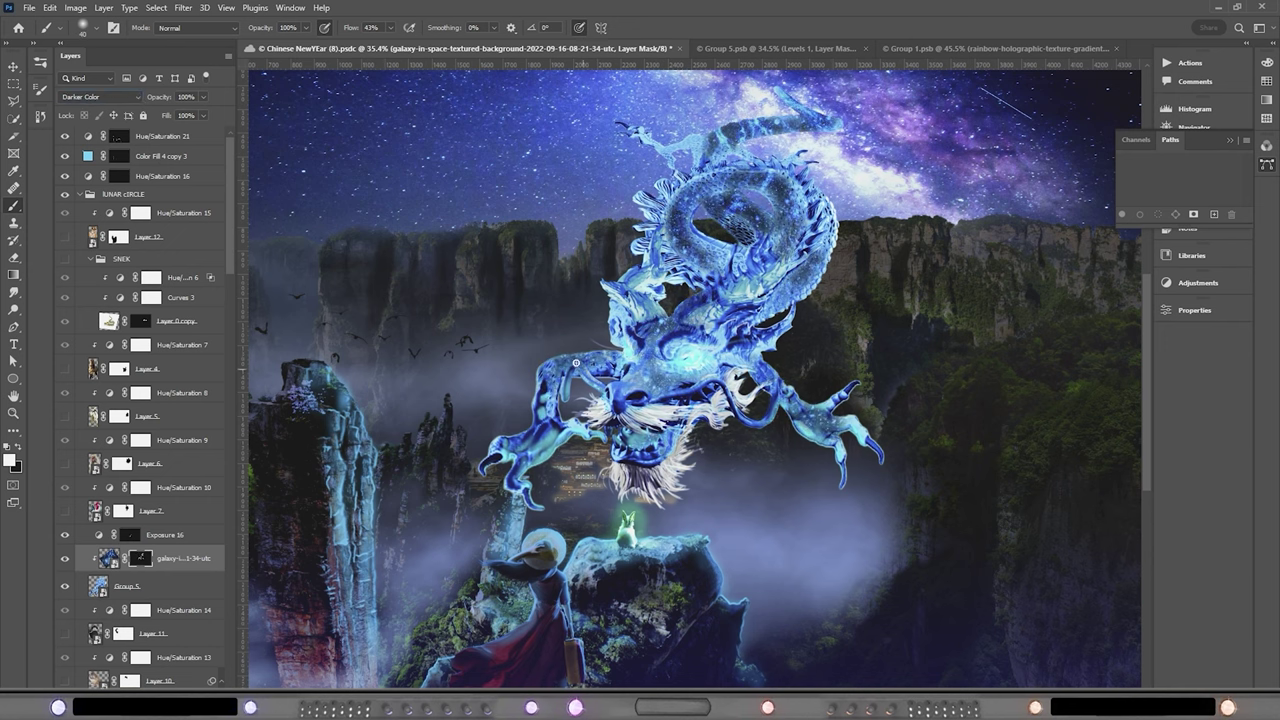
pyautogui.moveTo(581, 434)
pyautogui.mouseDown()
pyautogui.moveTo(710, 240)
pyautogui.moveTo(767, 323)
pyautogui.mouseUp()
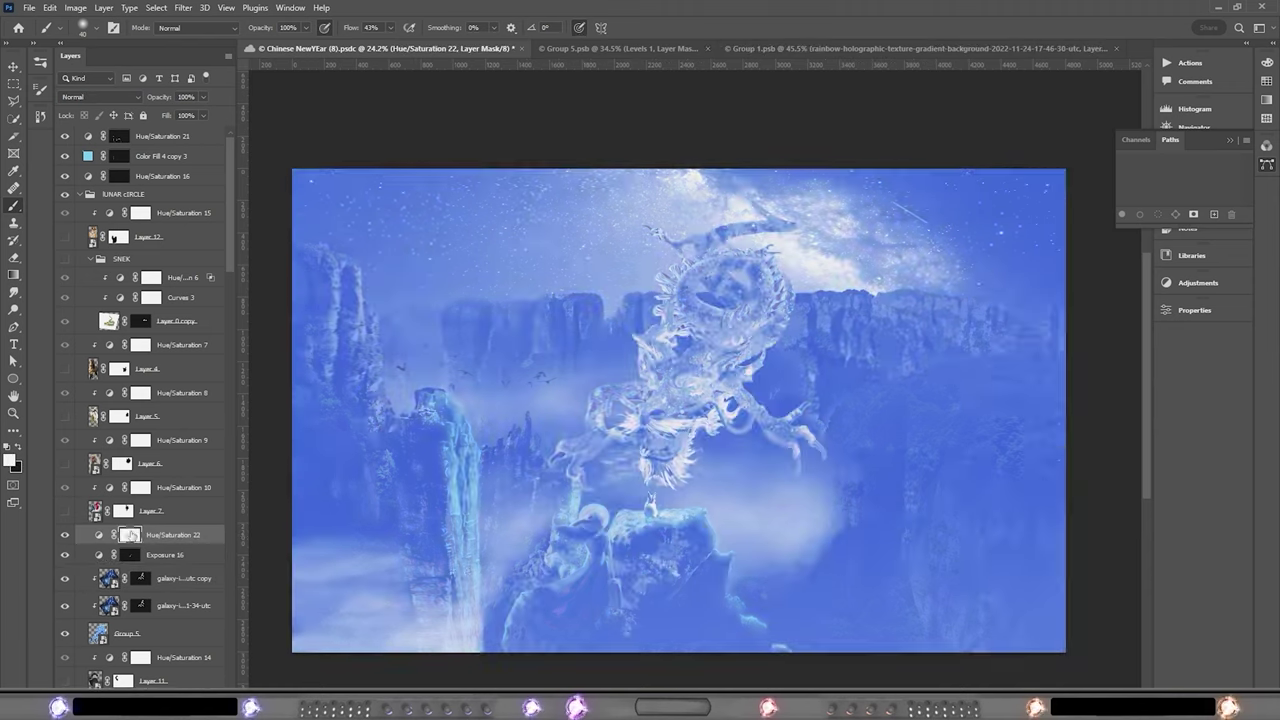
# Invert the Hue/Saturation 22 mask, paint it back onto the dragon, and erase galaxy near the claw
pyautogui.hotkey('ctrl', 'i')
pyautogui.moveTo(600, 320)
pyautogui.mouseDown()
pyautogui.moveTo(680, 470)
pyautogui.moveTo(740, 240)
pyautogui.moveTo(780, 460)
pyautogui.moveTo(620, 350)
pyautogui.mouseUp()
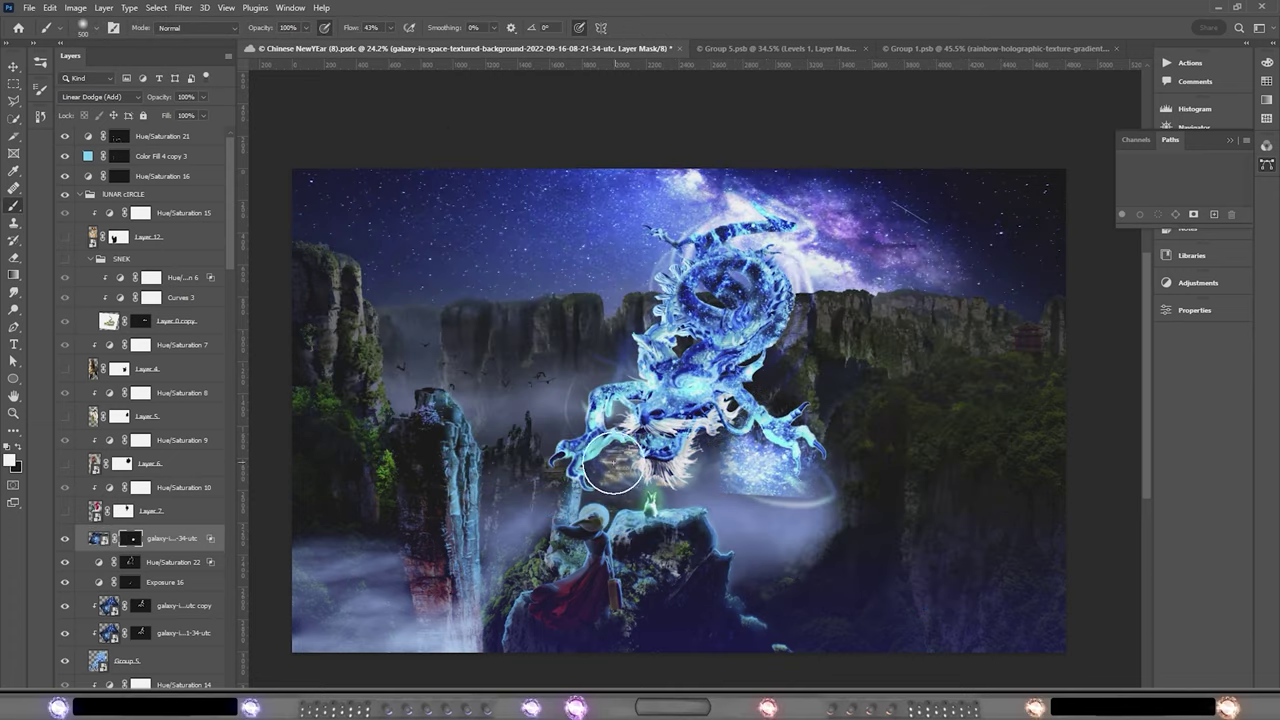
pyautogui.press('x')
pyautogui.moveTo(612, 462); pyautogui.dragTo(600, 455)
pyautogui.press('[')
pyautogui.press('[')
pyautogui.press('[')
pyautogui.press('[')
pyautogui.press('[')
pyautogui.press('[')
pyautogui.press('[')
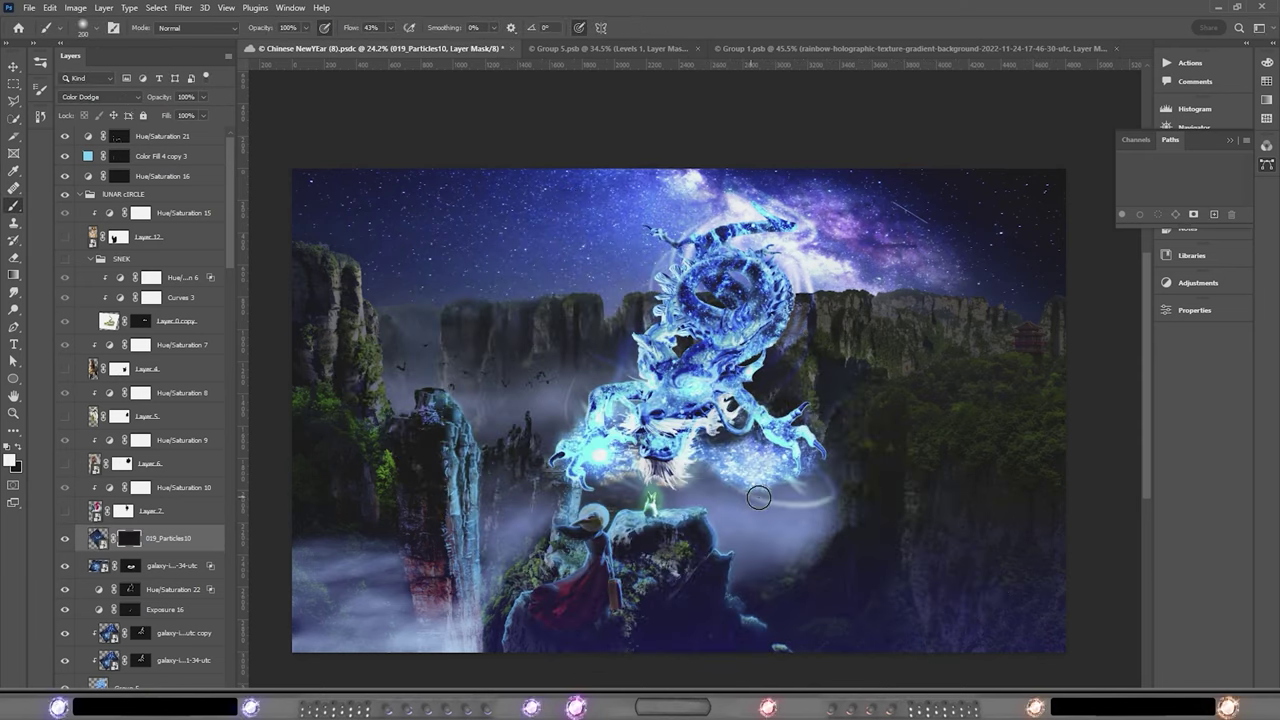
# Blend the particles layer as Color Dodge and brighten the dragon with a clipped Levels adjustment
pyautogui.click(100, 96)
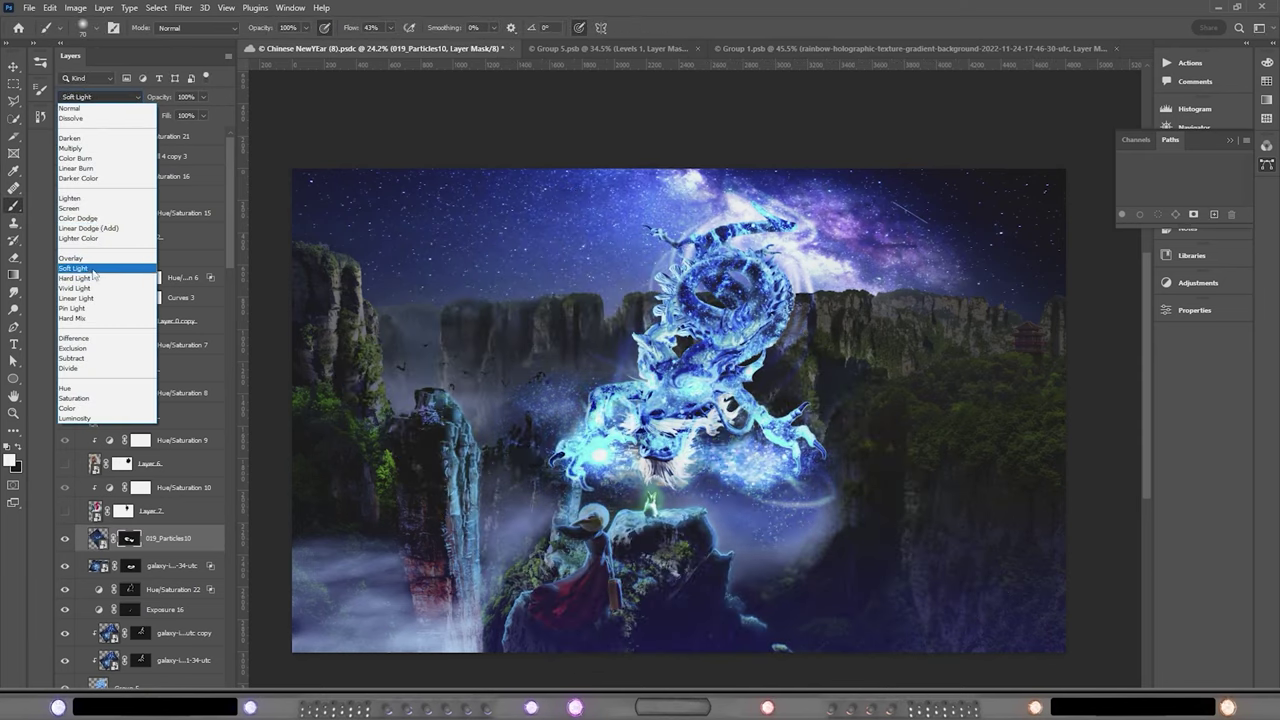
pyautogui.click(78, 218)
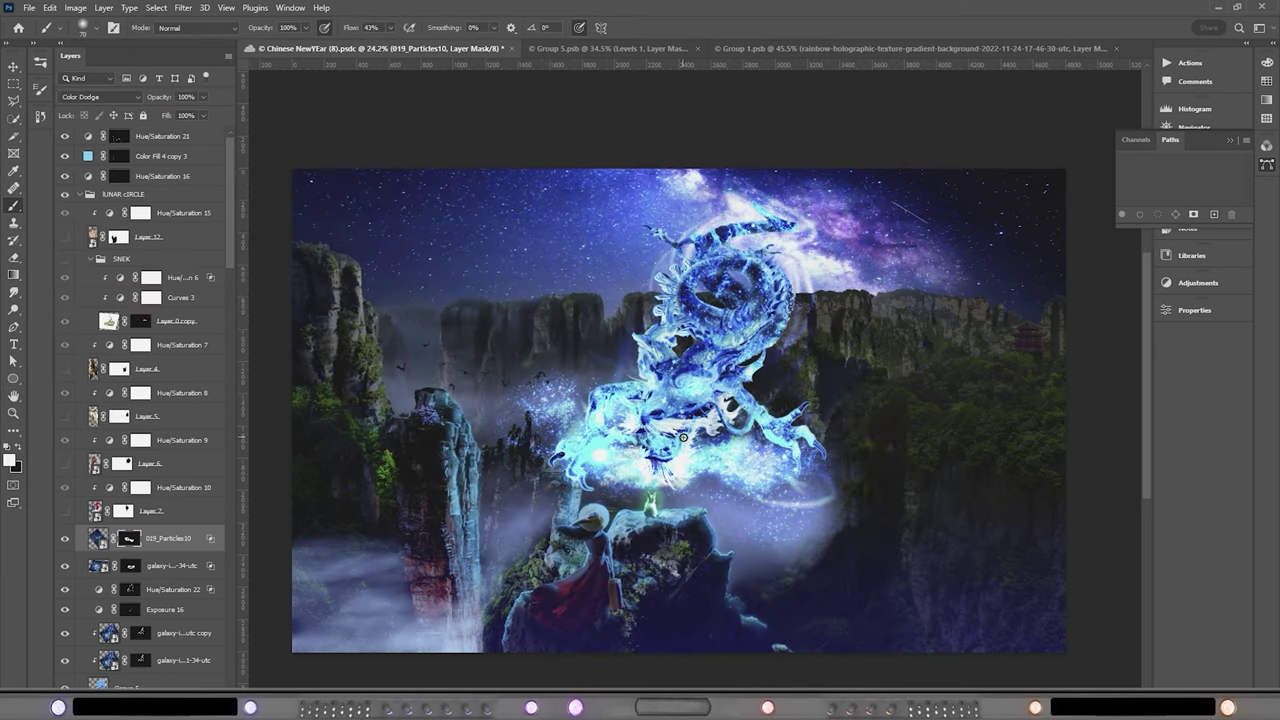
pyautogui.hotkey('ctrl', '+')
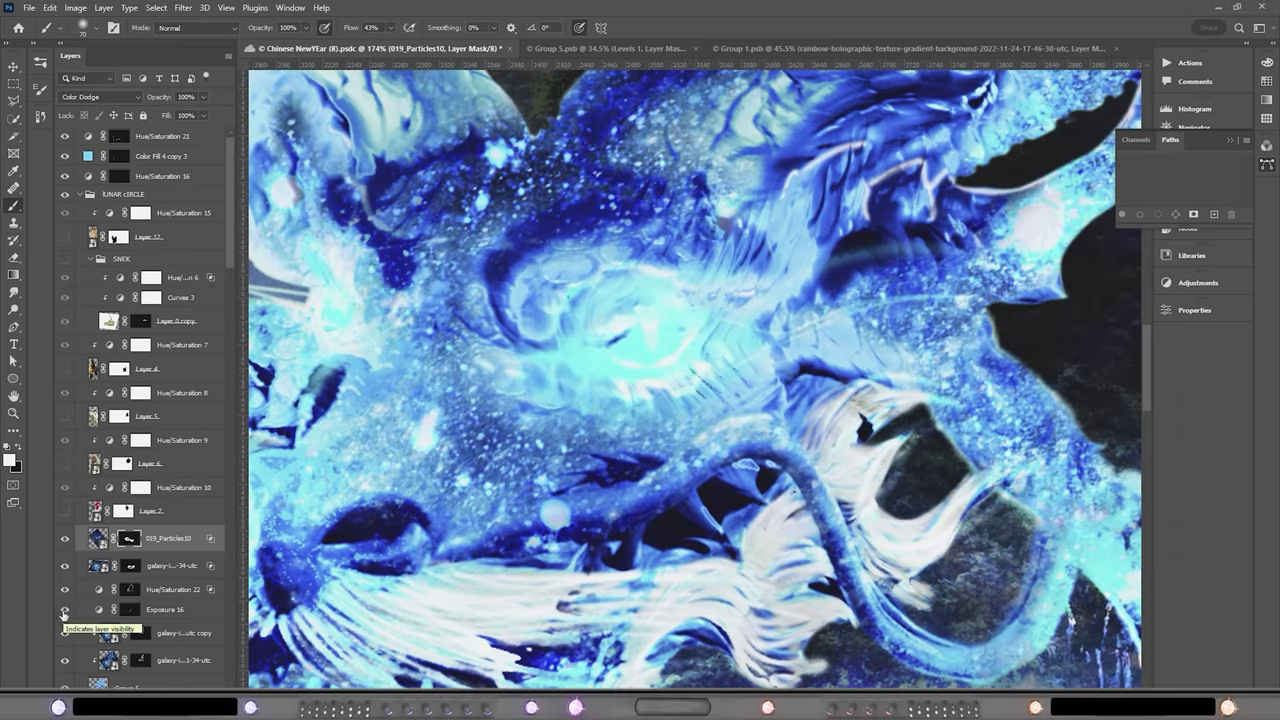
pyautogui.hotkey('ctrl', '0')
pyautogui.moveTo(1134, 428); pyautogui.dragTo(1100, 430)
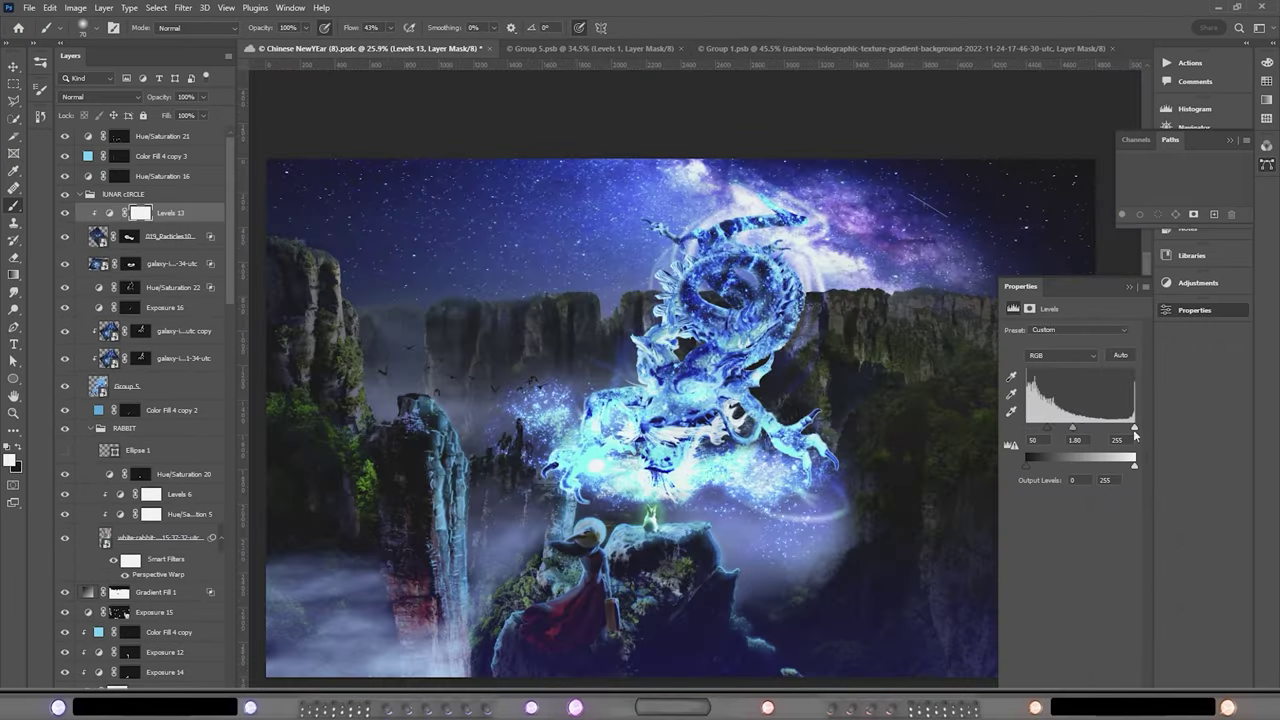
# Give Group 5 an Outer Glow with a blue gradient
pyautogui.click(160, 386)
pyautogui.click(100, 96)
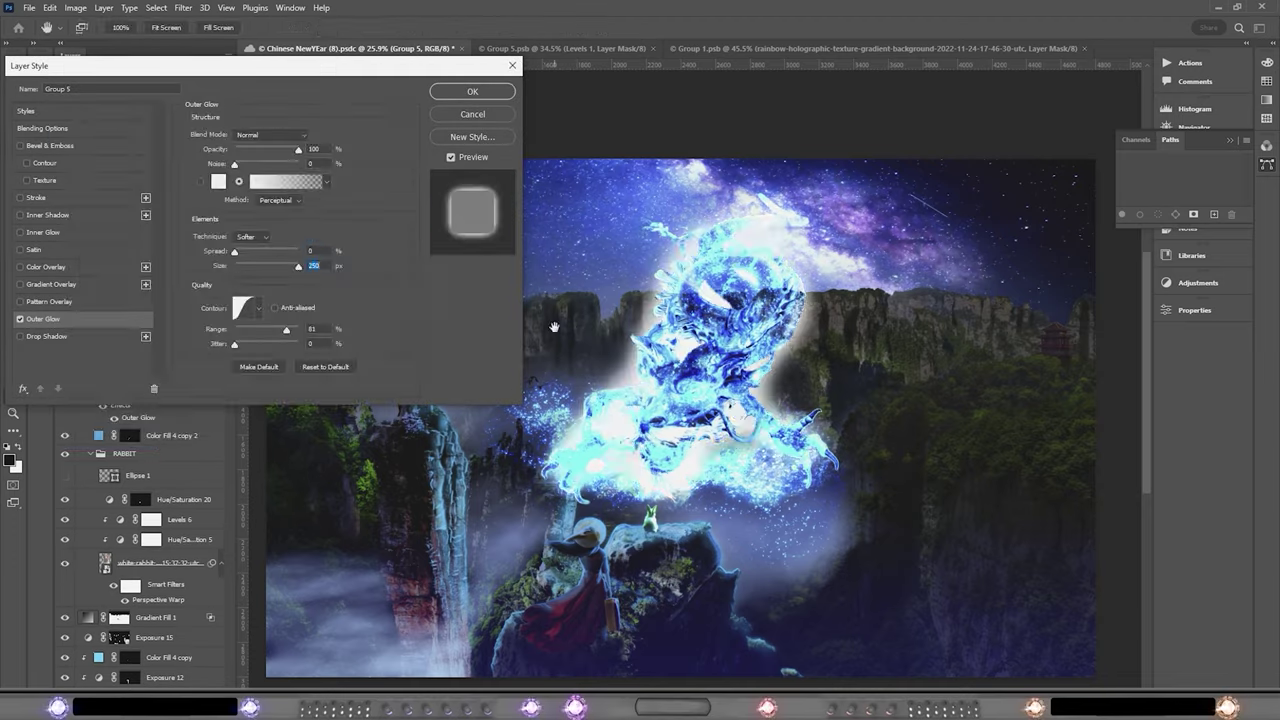
pyautogui.click(286, 181)
pyautogui.click(351, 134)
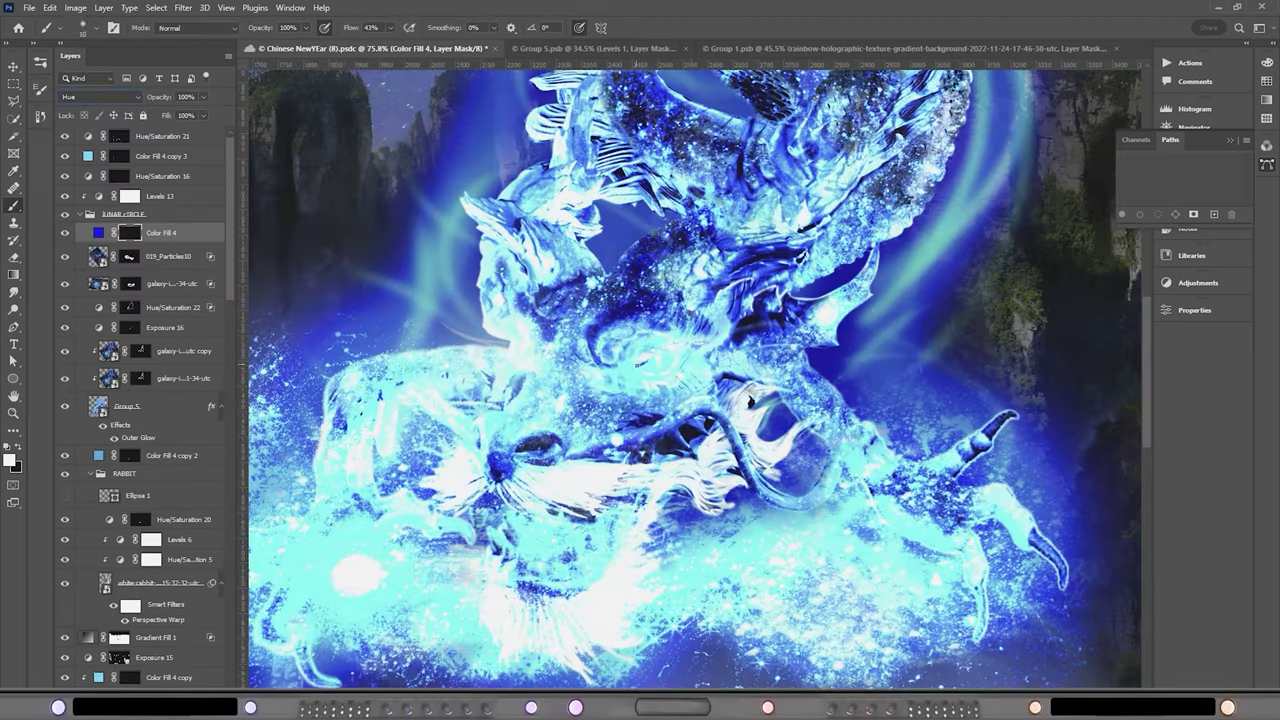
# Change the Color Fill 4 colour to purple
pyautogui.press('h')
pyautogui.moveTo(750, 400); pyautogui.dragTo(971, 260)
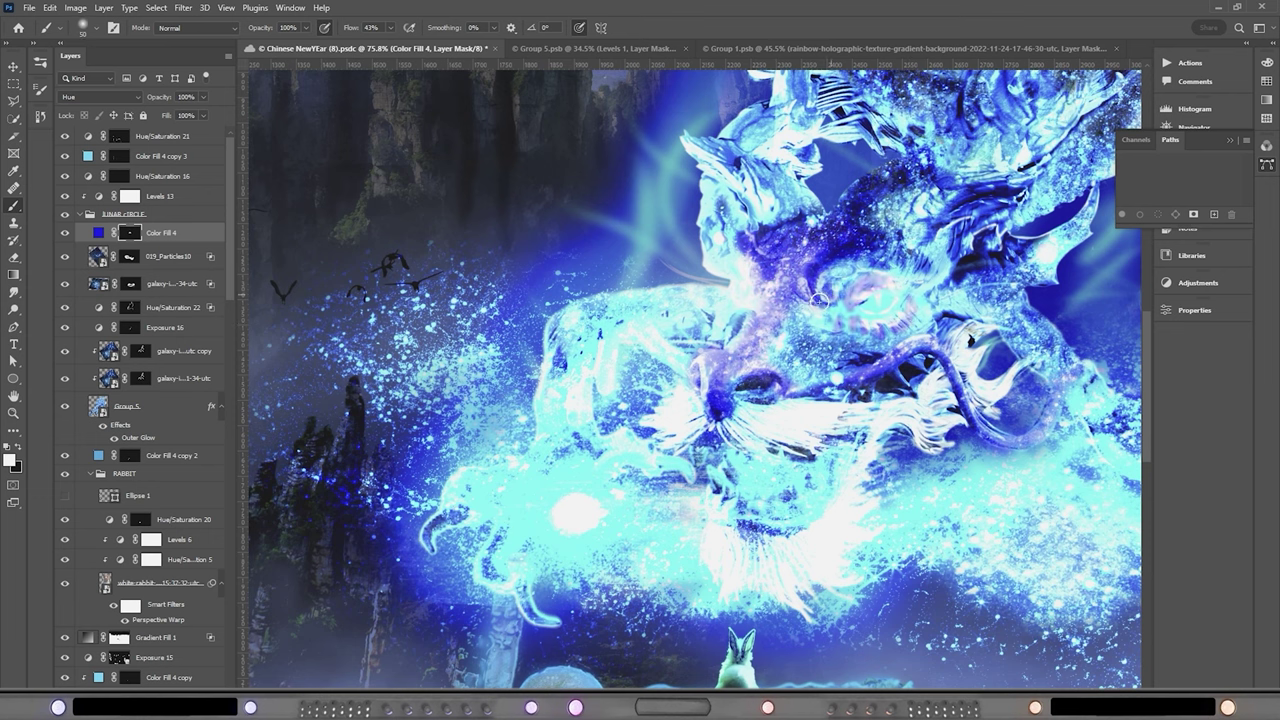
pyautogui.hotkey('ctrl', '0')
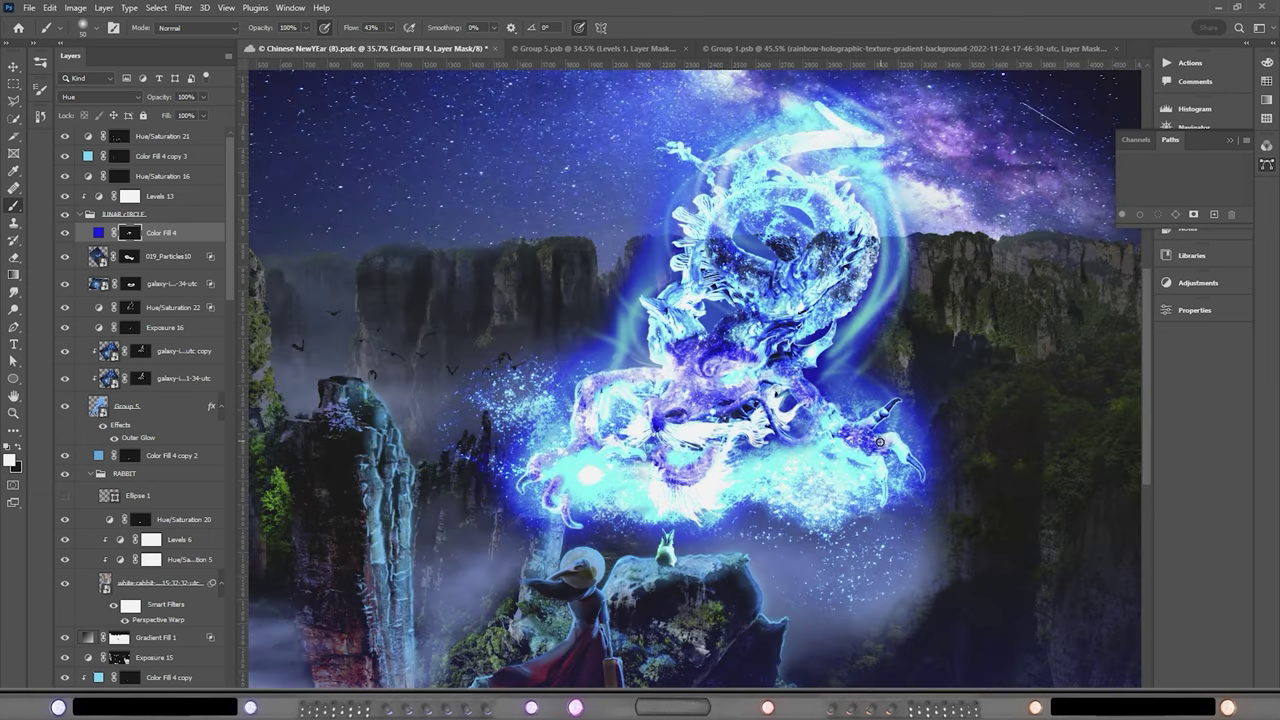
pyautogui.keyDown('ctrl'); pyautogui.click(762, 322); pyautogui.keyUp('ctrl')
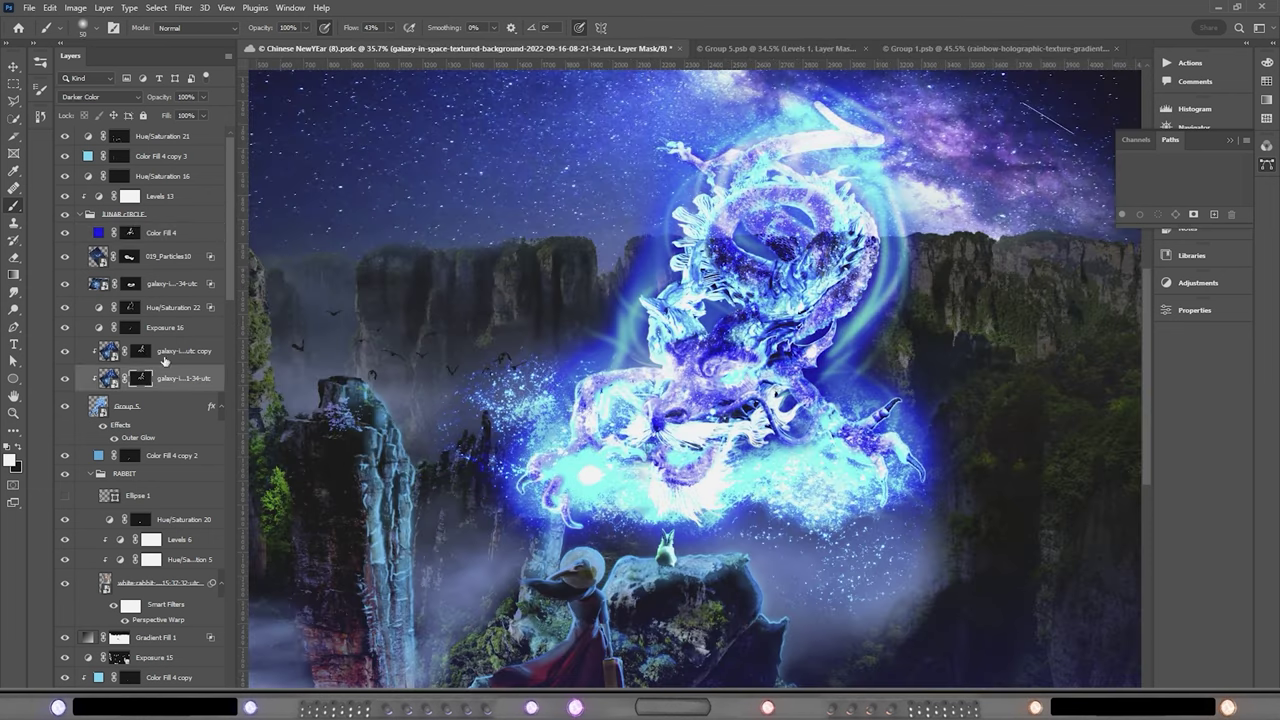
pyautogui.keyDown('ctrl'); pyautogui.click(755, 222); pyautogui.keyUp('ctrl')
pyautogui.scroll(-3, 755, 222)
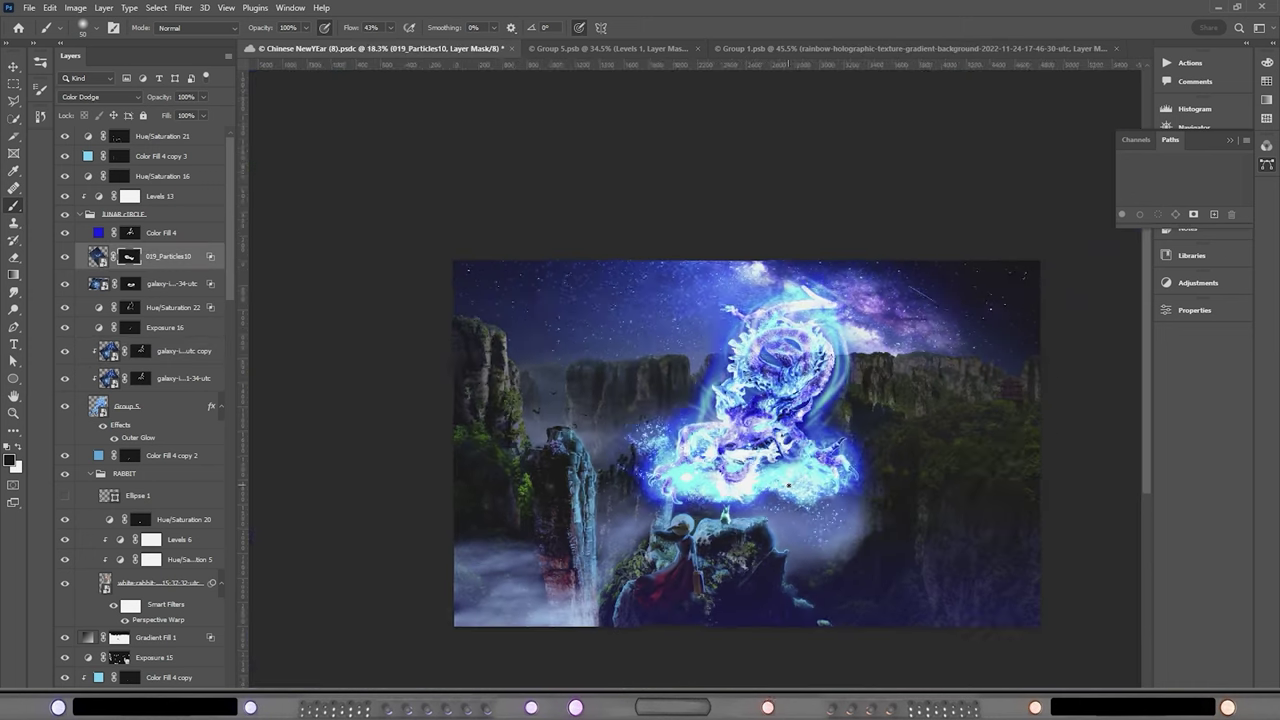
pyautogui.click(98, 96)
pyautogui.click(70, 337)
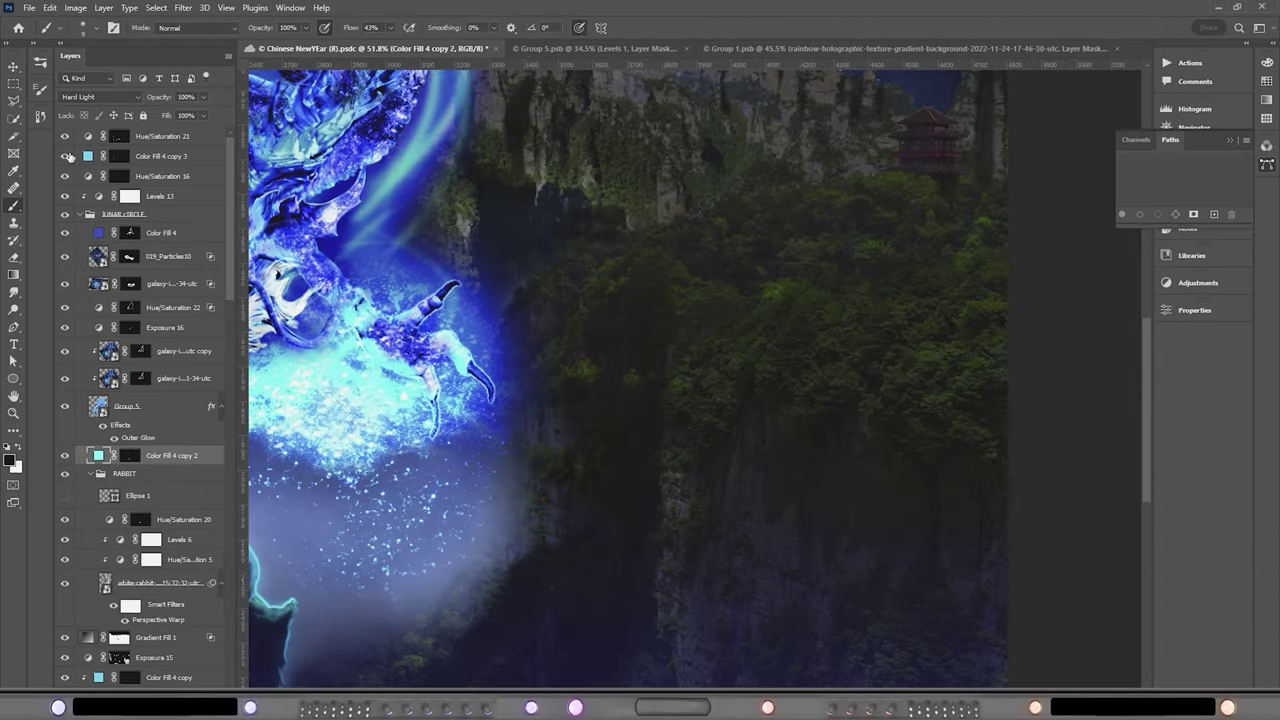
# Target the Hue/Saturation 21 mask for painting
pyautogui.click(119, 136)
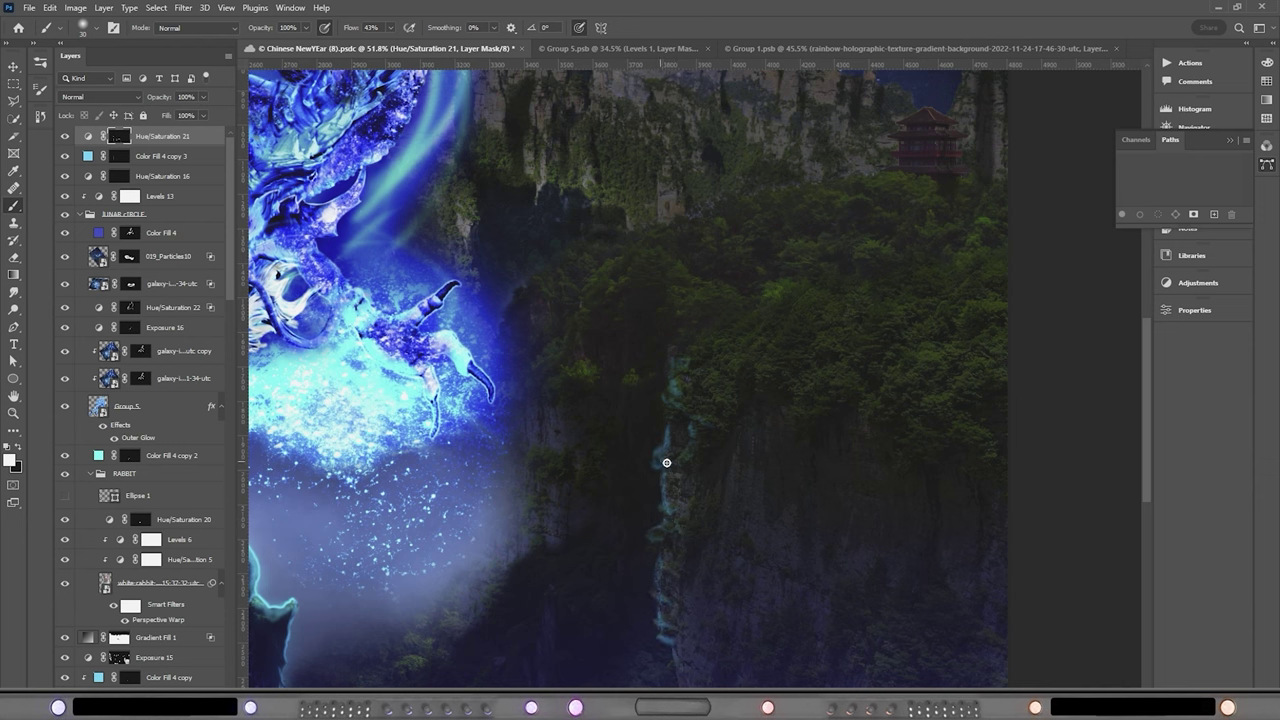
pyautogui.scroll(-3, 683, 434)
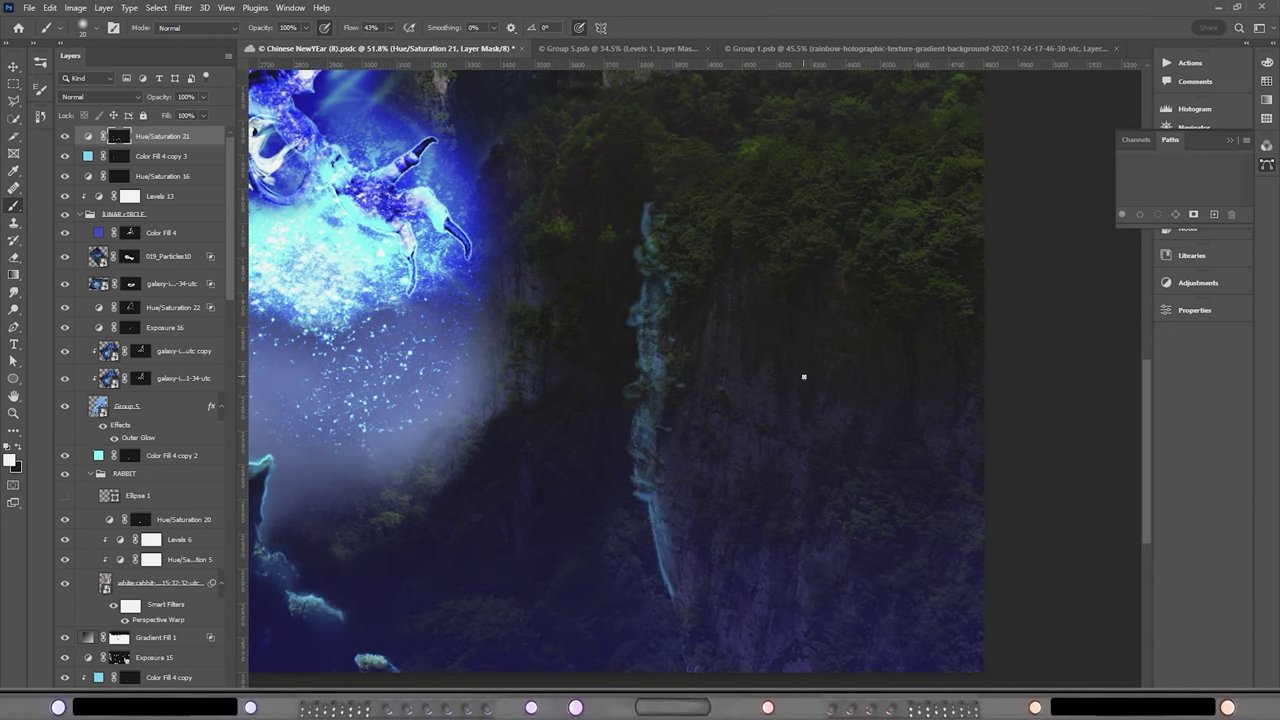
pyautogui.scroll(-5, 786, 255)
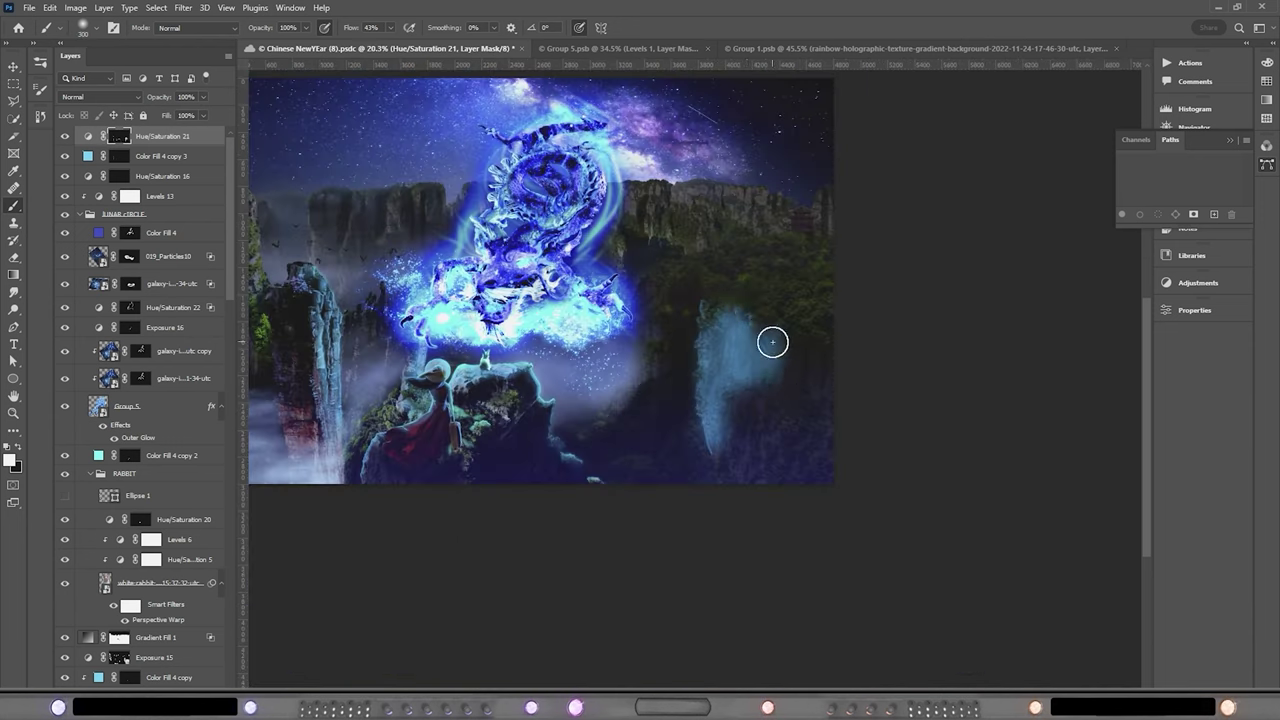
# Paint blue over the right cliff on a new layer blended as Color Dodge
pyautogui.hotkey('ctrl', 'alt', 'shift', 'n')
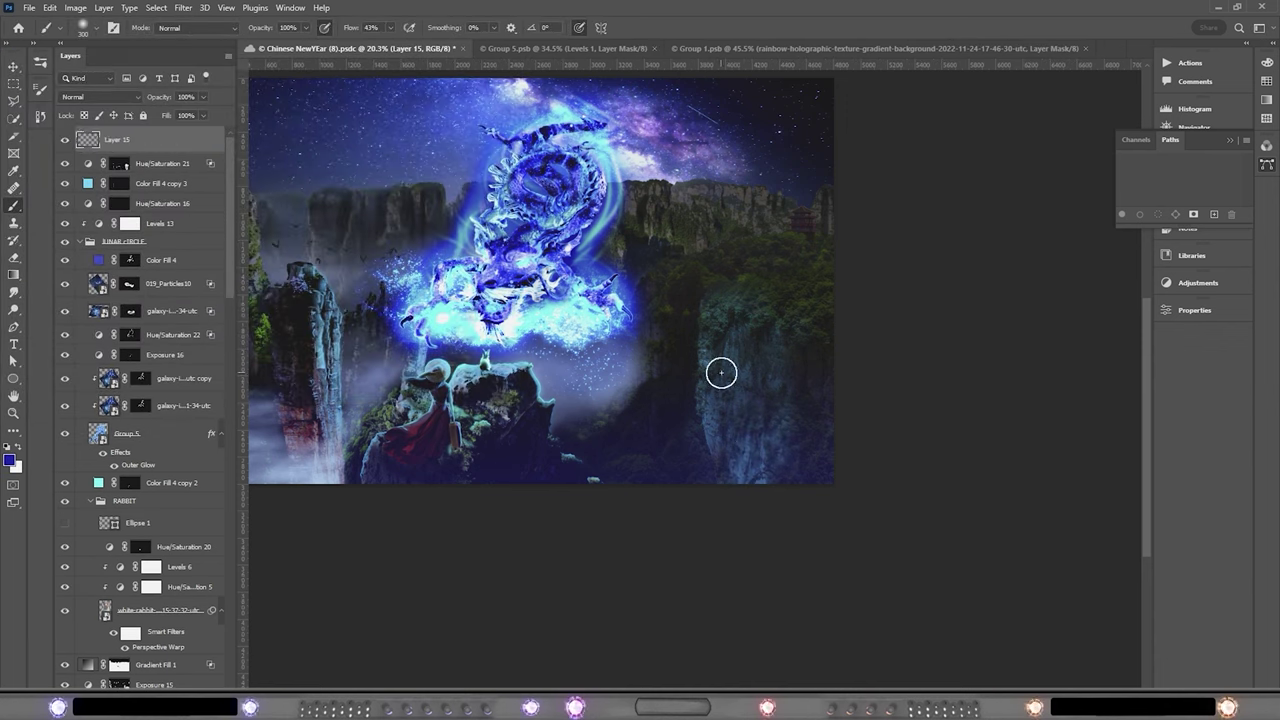
pyautogui.moveTo(711, 314); pyautogui.dragTo(700, 390)
pyautogui.click(100, 96)
pyautogui.click(100, 264)
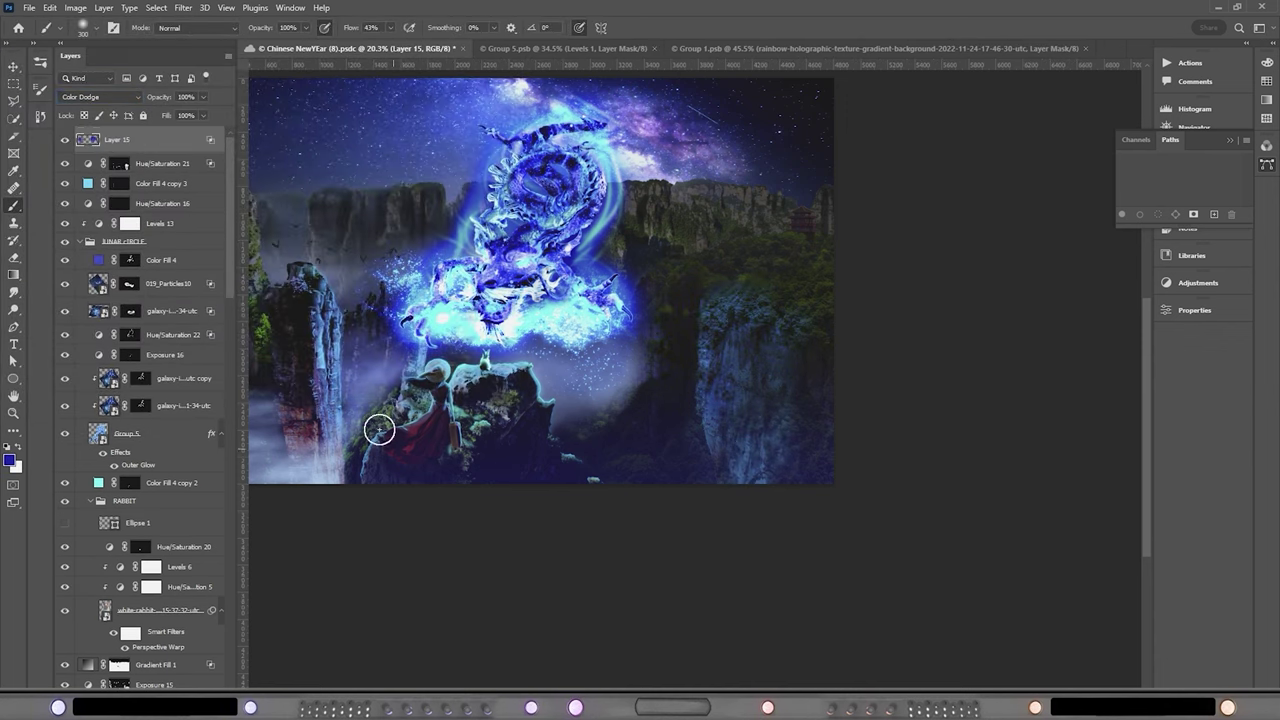
pyautogui.moveTo(379, 430); pyautogui.dragTo(489, 517)
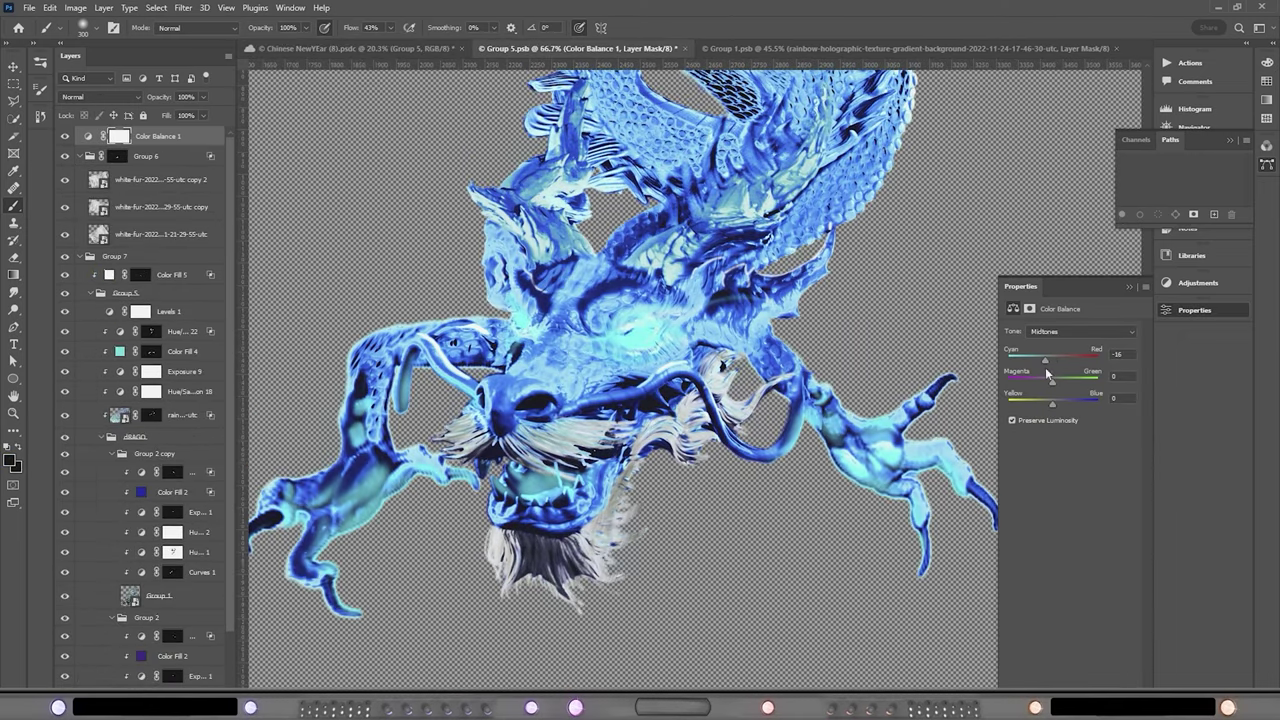
# Shift the dragon toward deeper blue by blending the fill layer as Color Dodge
pyautogui.moveTo(1047, 373); pyautogui.dragTo(1042, 373)
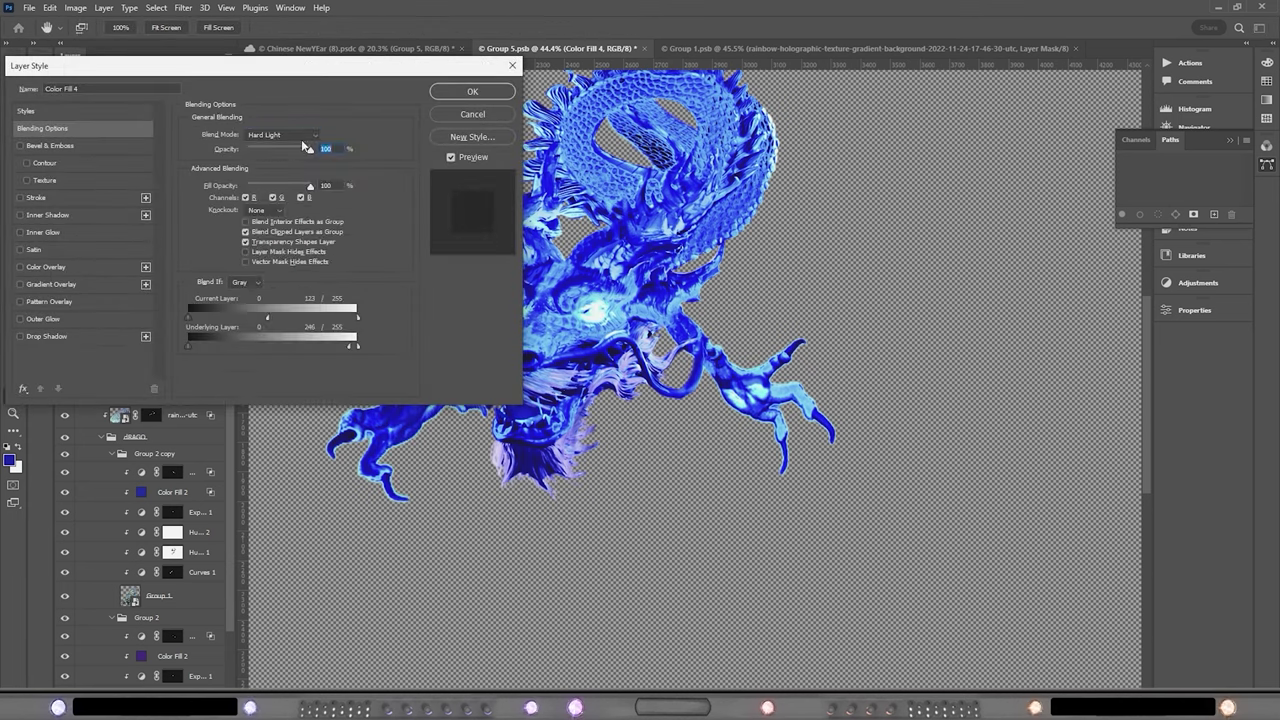
pyautogui.click(283, 134)
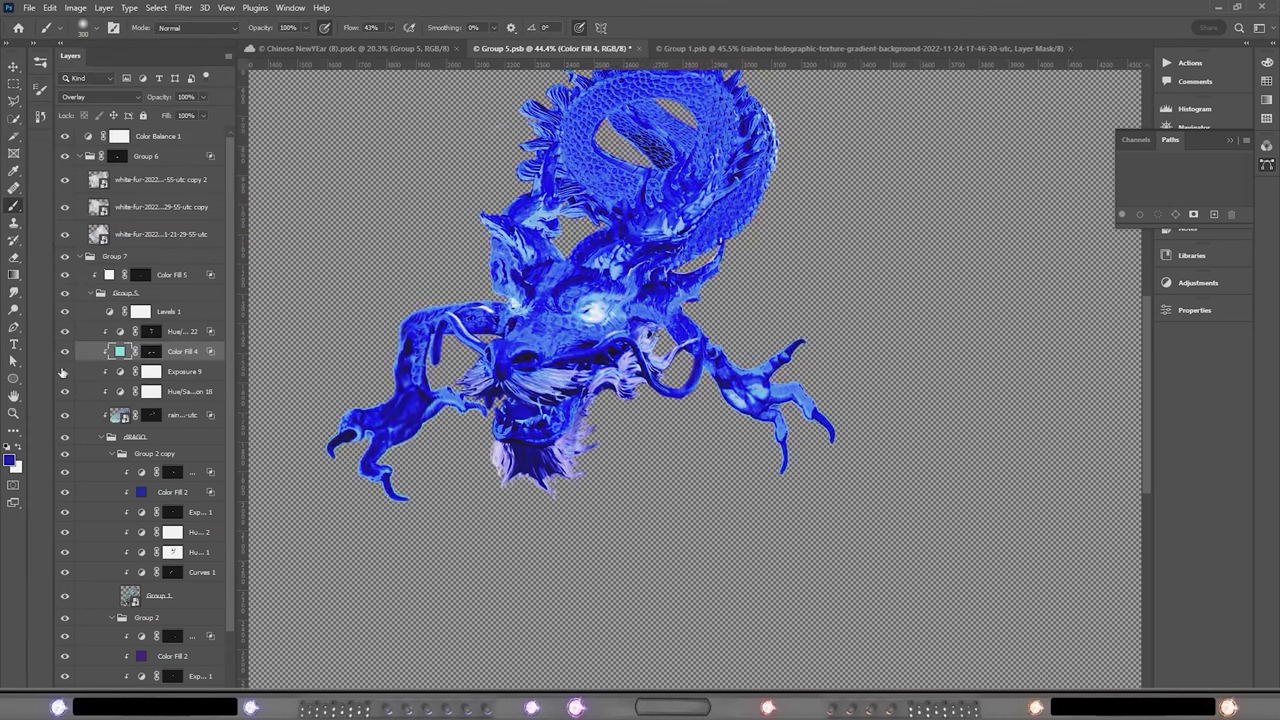
pyautogui.click(98, 96)
pyautogui.click(90, 217)
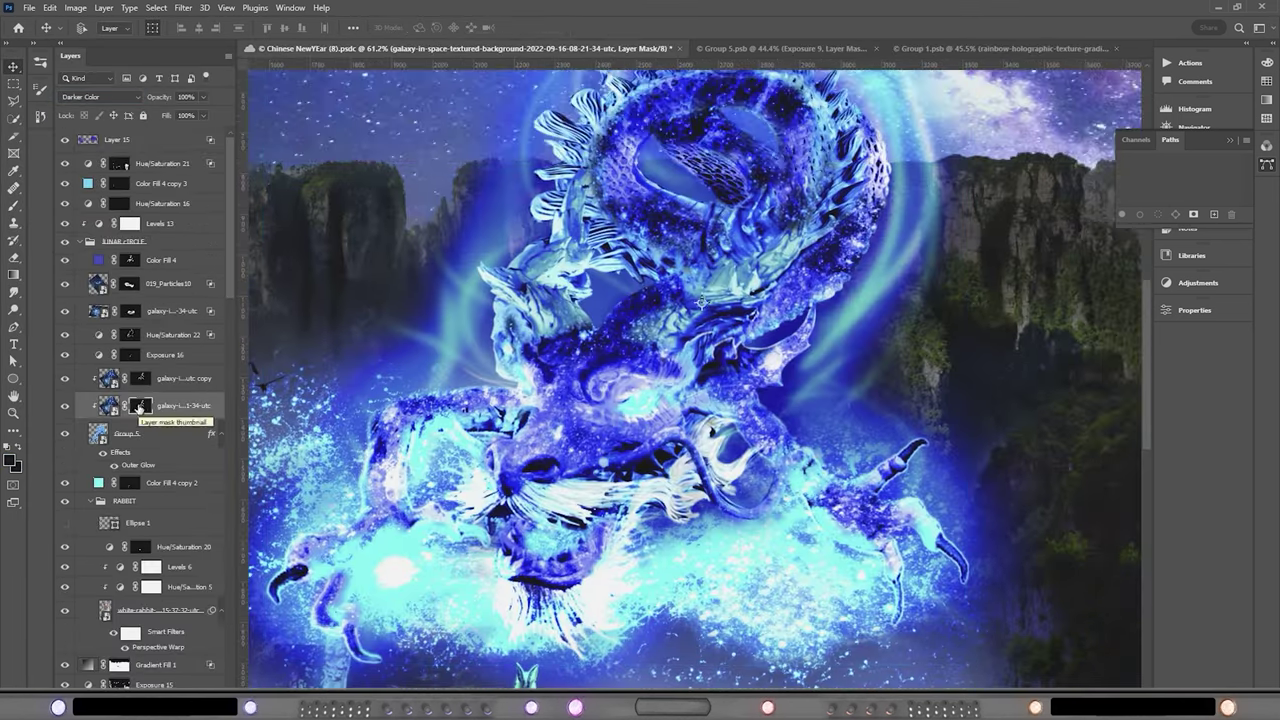
# Select the Color Fill 4 copy 3 mask, then the Hue/Saturation 21 mask
pyautogui.hotkey('alt', ']')
pyautogui.hotkey('alt', ']')
pyautogui.hotkey('alt', ']')
pyautogui.hotkey('alt', ']')
pyautogui.hotkey('alt', ']')
pyautogui.scroll(5, 698, 323)
pyautogui.hotkey('alt', ']')
pyautogui.hotkey('alt', ']')
pyautogui.hotkey('alt', ']')
pyautogui.hotkey('alt', ']')
pyautogui.hotkey('alt', ']')
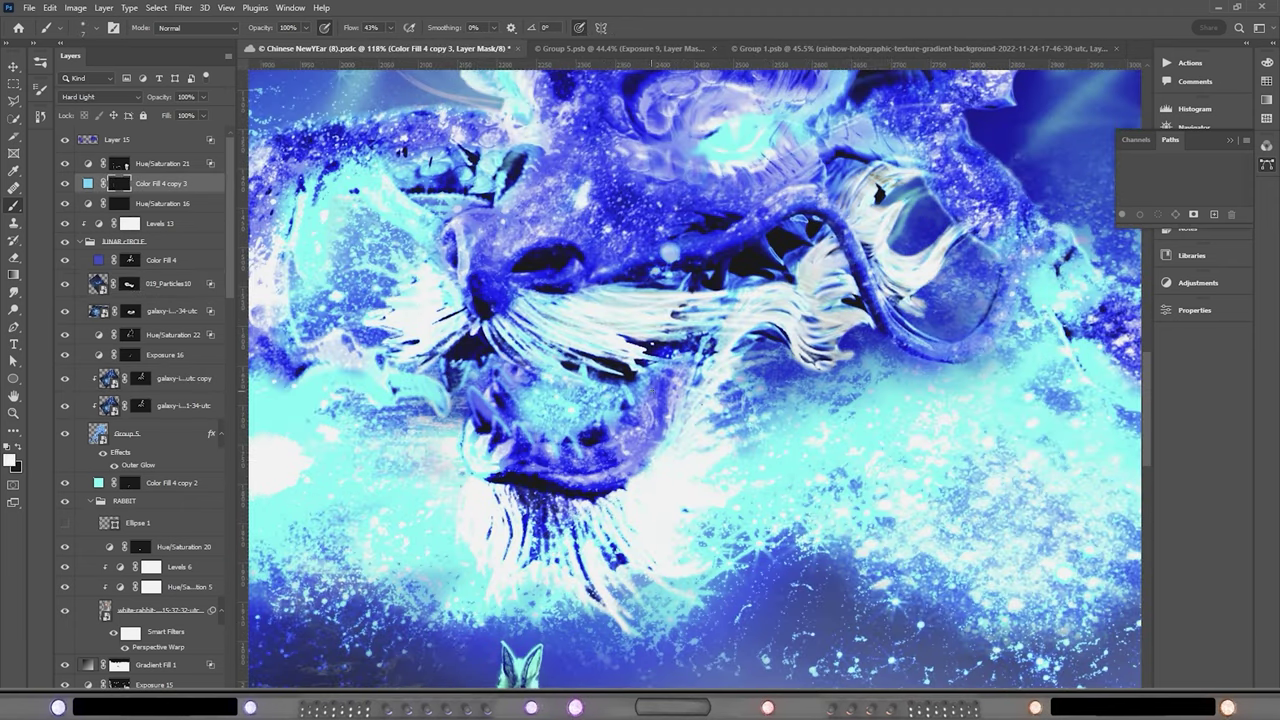
pyautogui.scroll(-3, 503, 394)
pyautogui.hotkey('alt', ']')
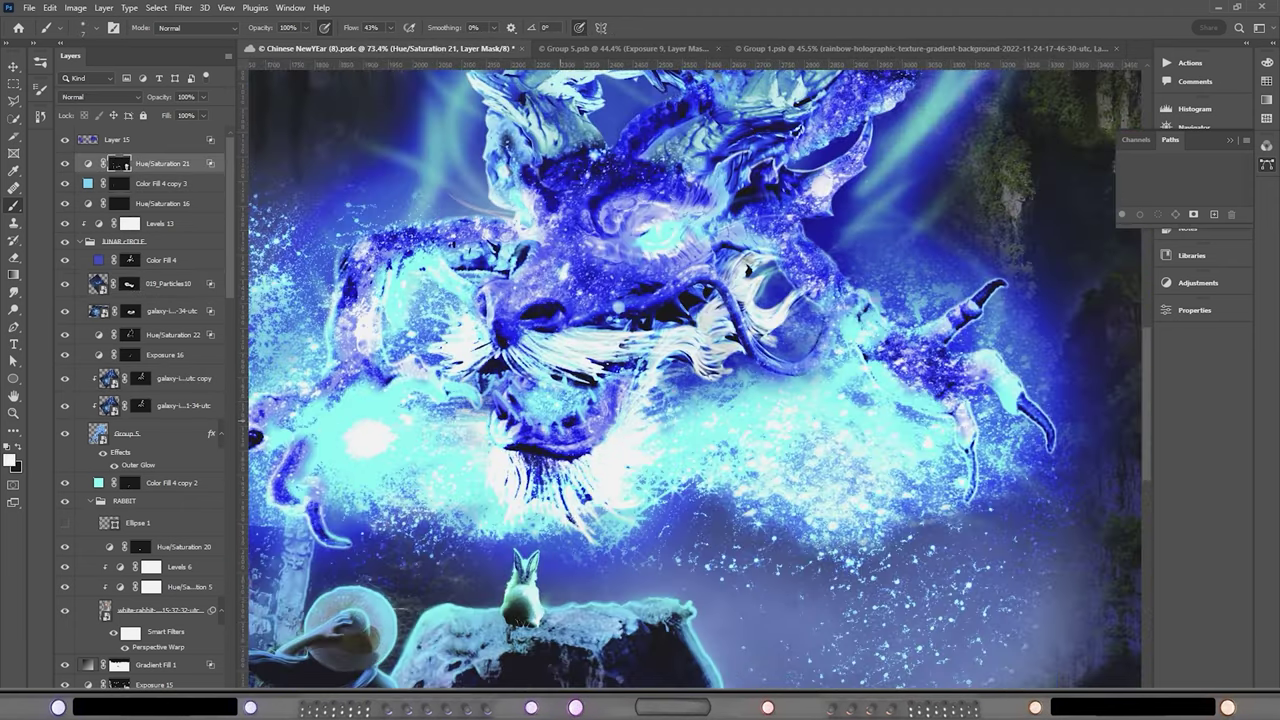
pyautogui.click(121, 189)
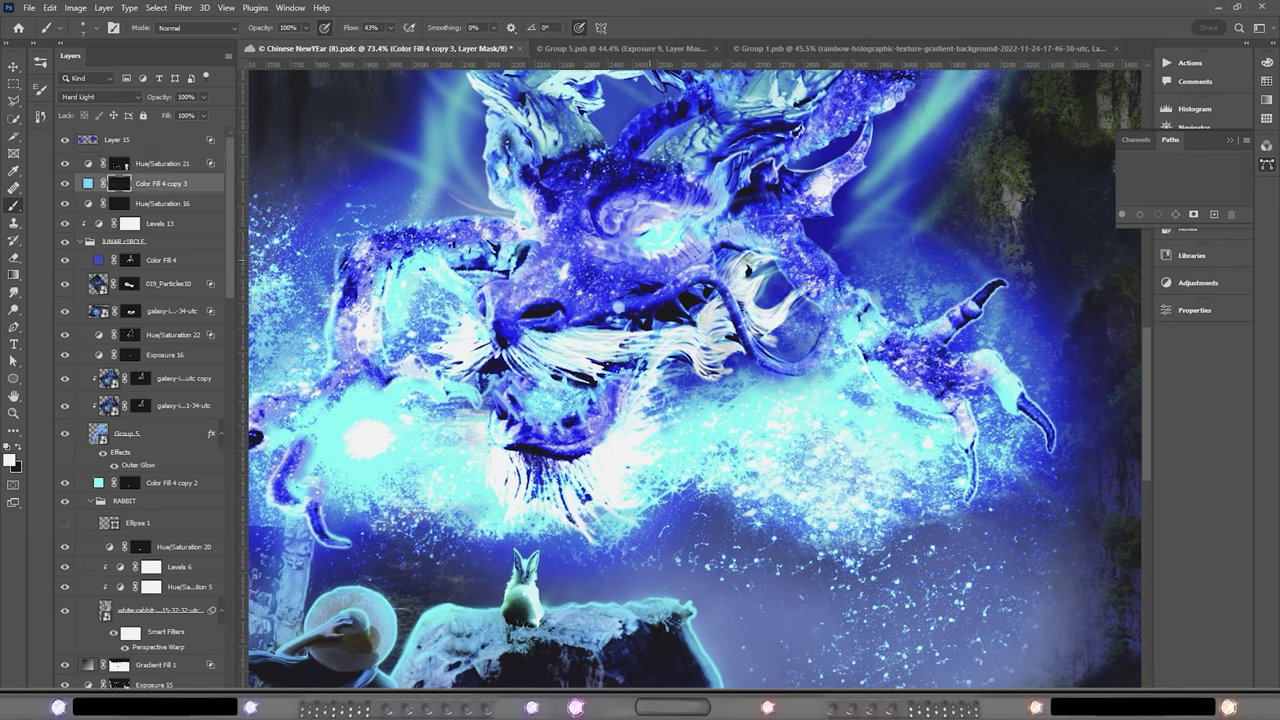
pyautogui.hotkey('alt', ']')
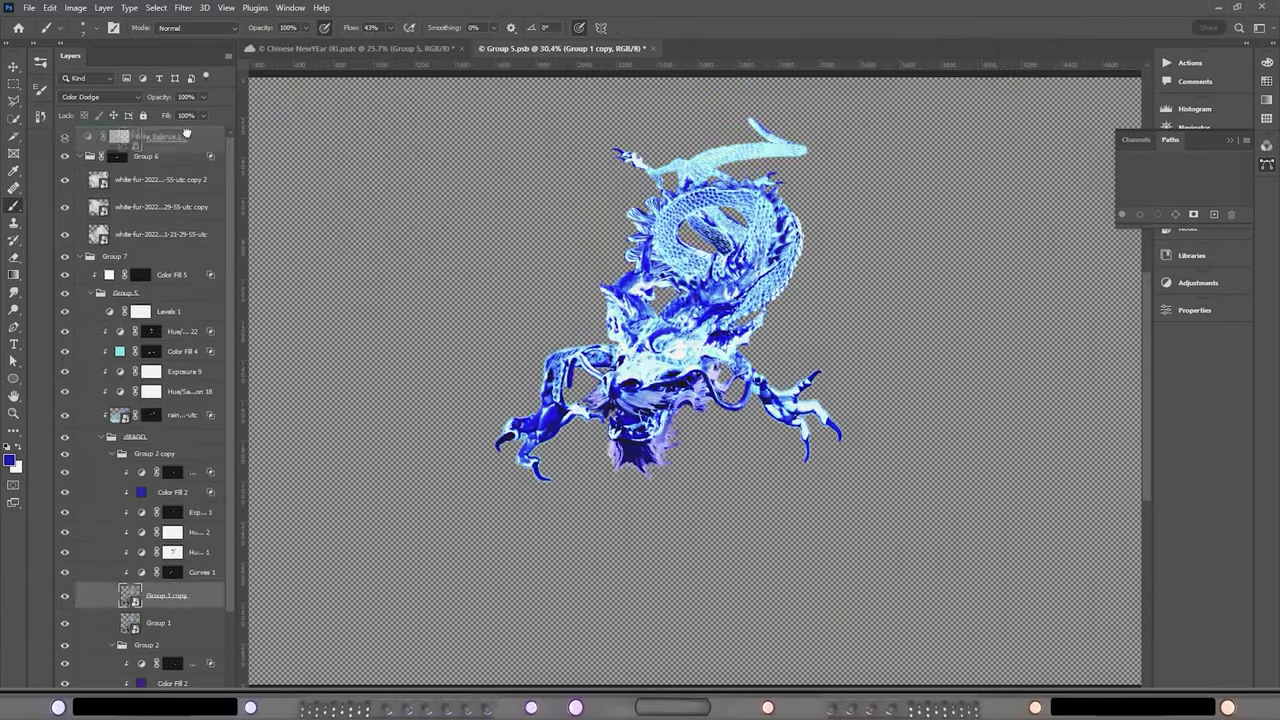
# In the Group 5 document, set the dragon layer to Soft Light blending
pyautogui.click(98, 96)
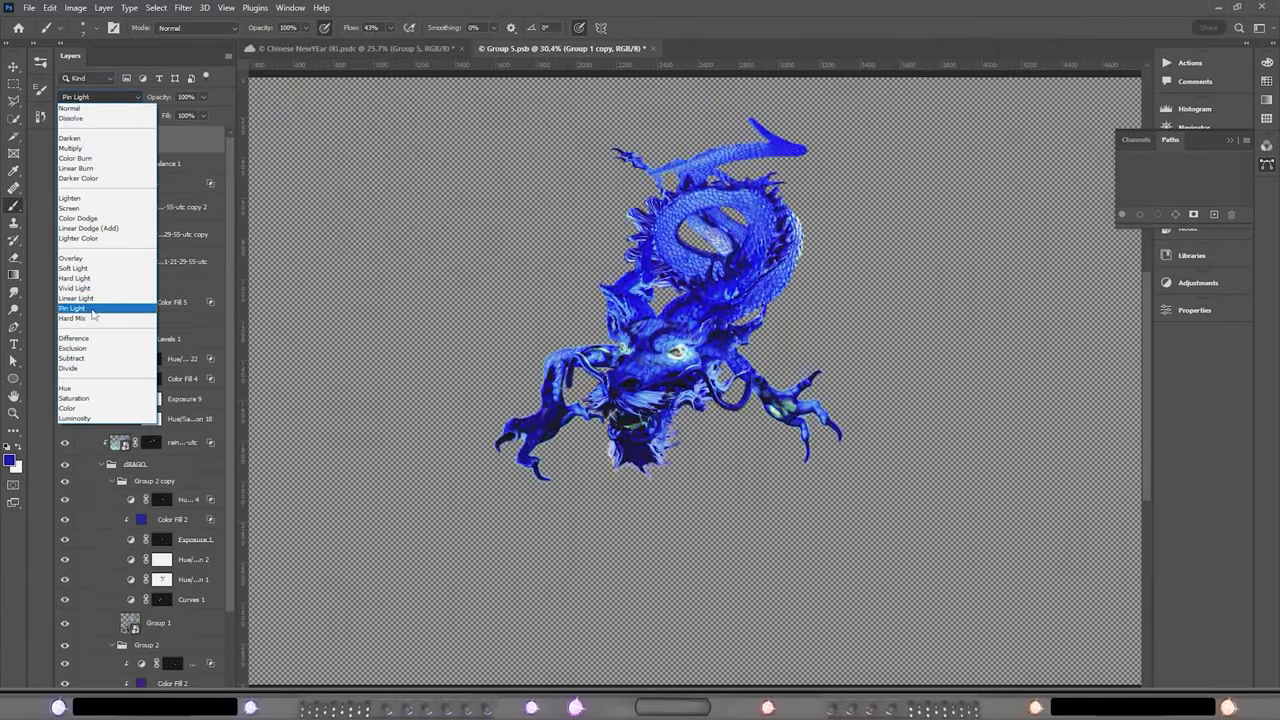
pyautogui.click(100, 268)
pyautogui.scroll(4, 727, 316)
pyautogui.scroll(-2, 695, 380)
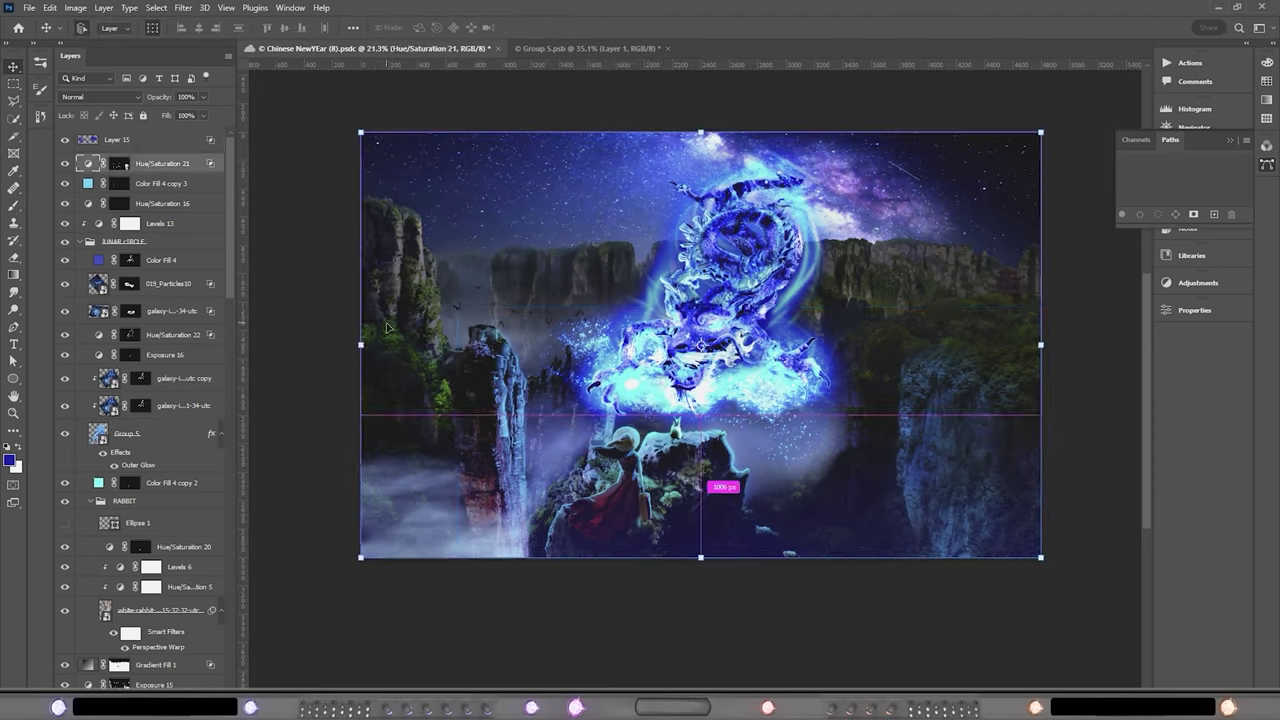
# Bring the blue dragon into the main composite in Linear Burn, masked around its face
pyautogui.moveTo(388, 326); pyautogui.dragTo(390, 328)
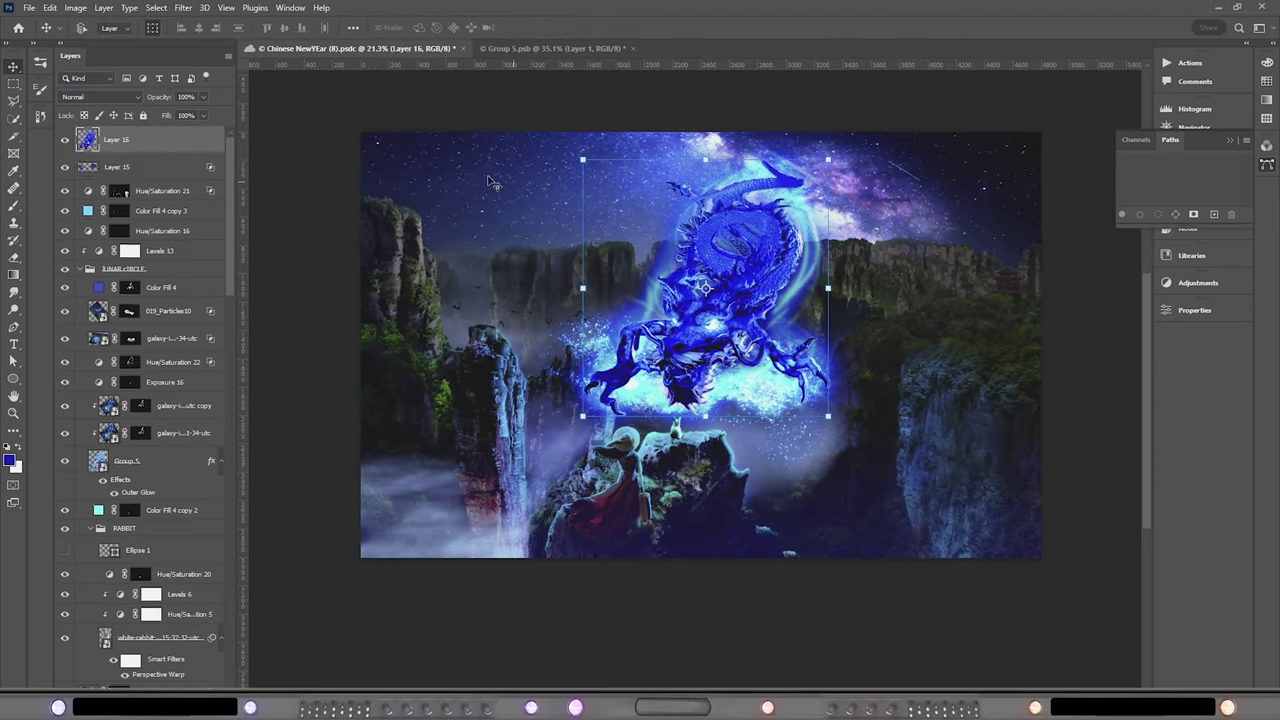
pyautogui.click(97, 96)
pyautogui.click(100, 314)
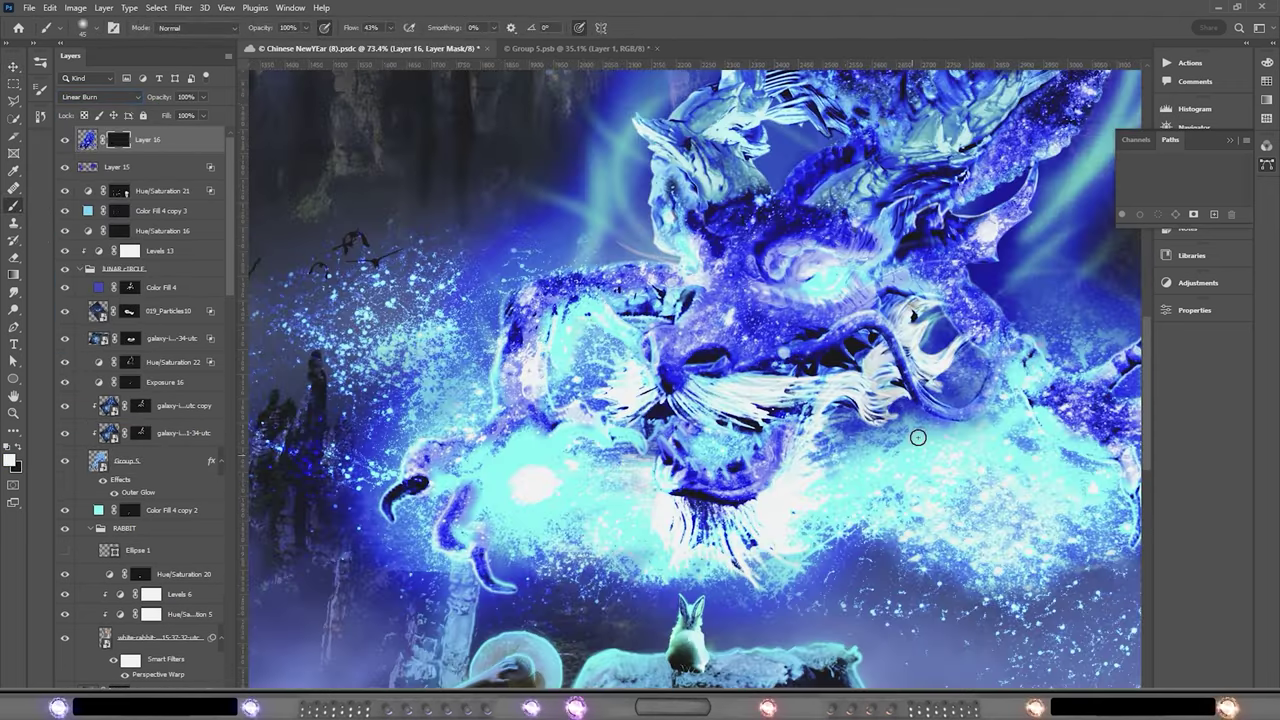
pyautogui.moveTo(870, 300); pyautogui.dragTo(790, 255)
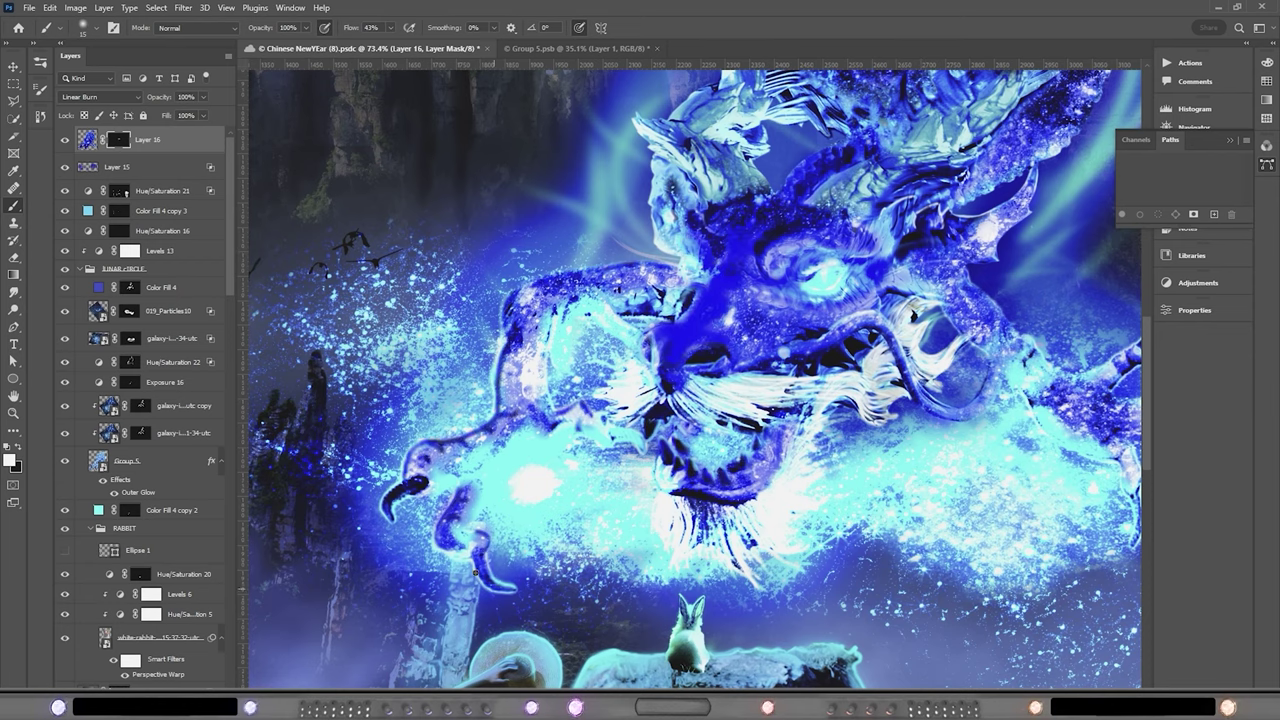
# Gather the dragon layers into Group 6
pyautogui.hscroll(3, 695, 378)
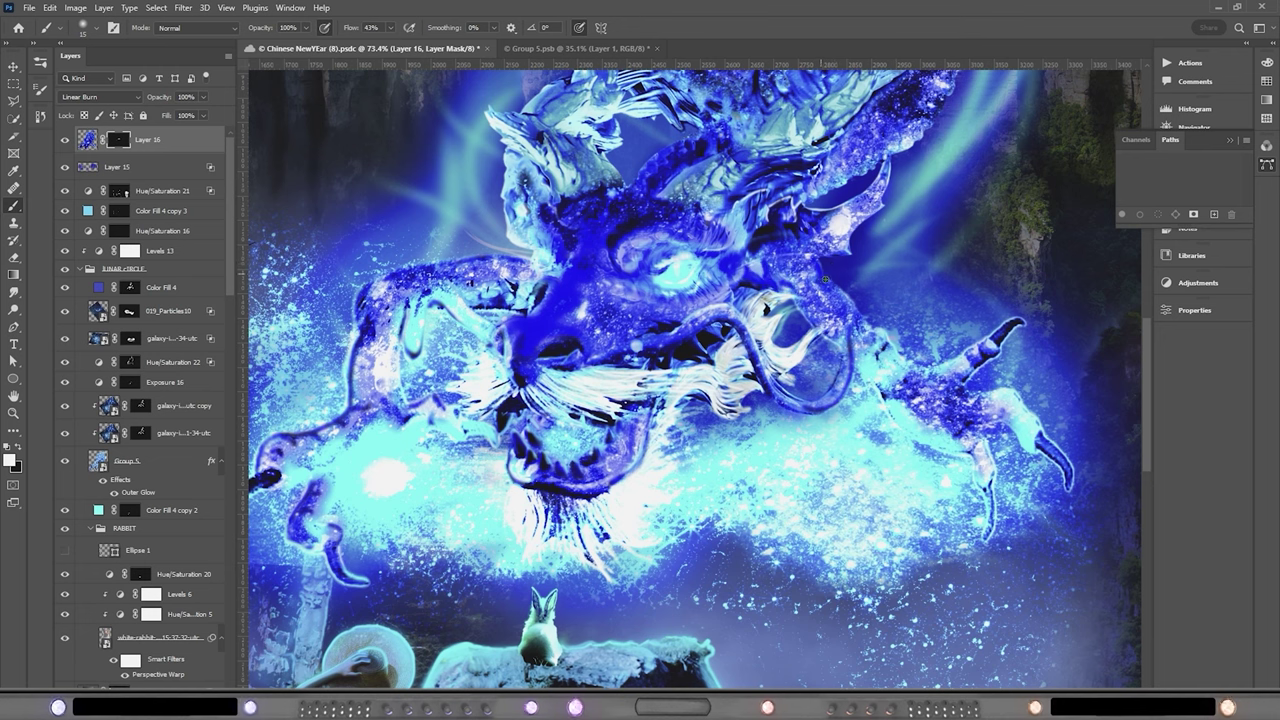
pyautogui.scroll(-3, 853, 436)
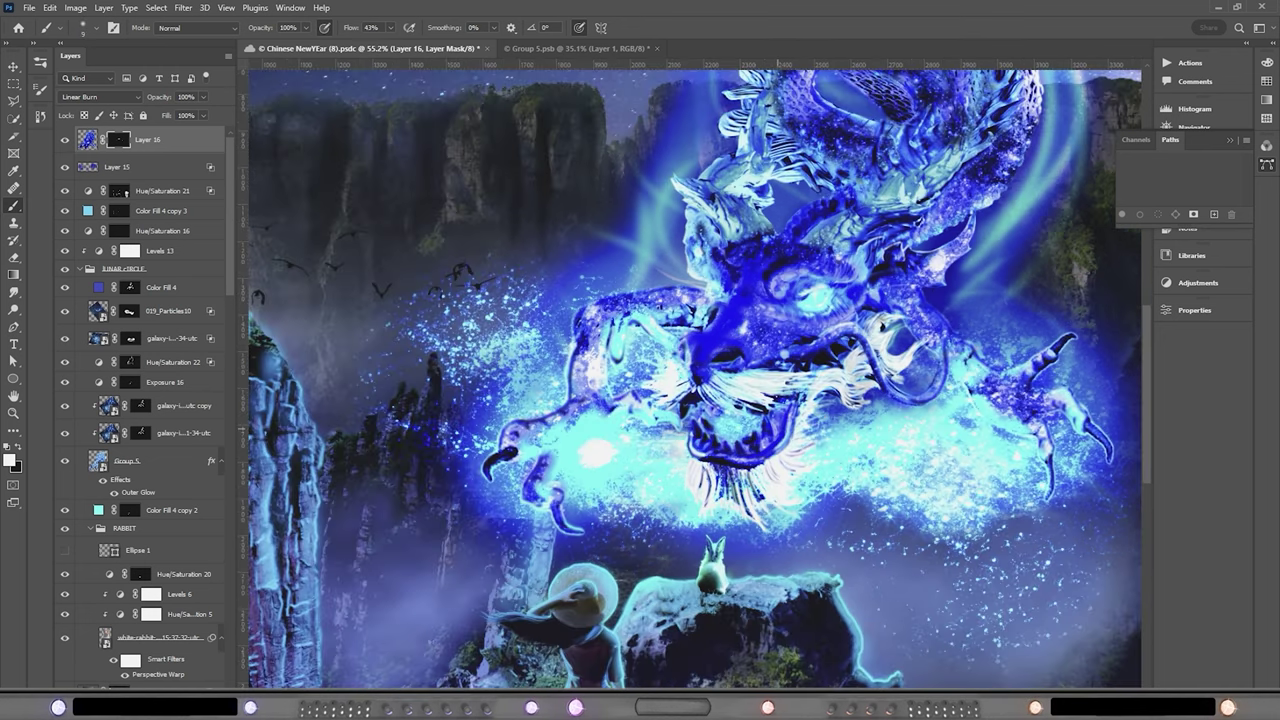
pyautogui.scroll(-5, 695, 380)
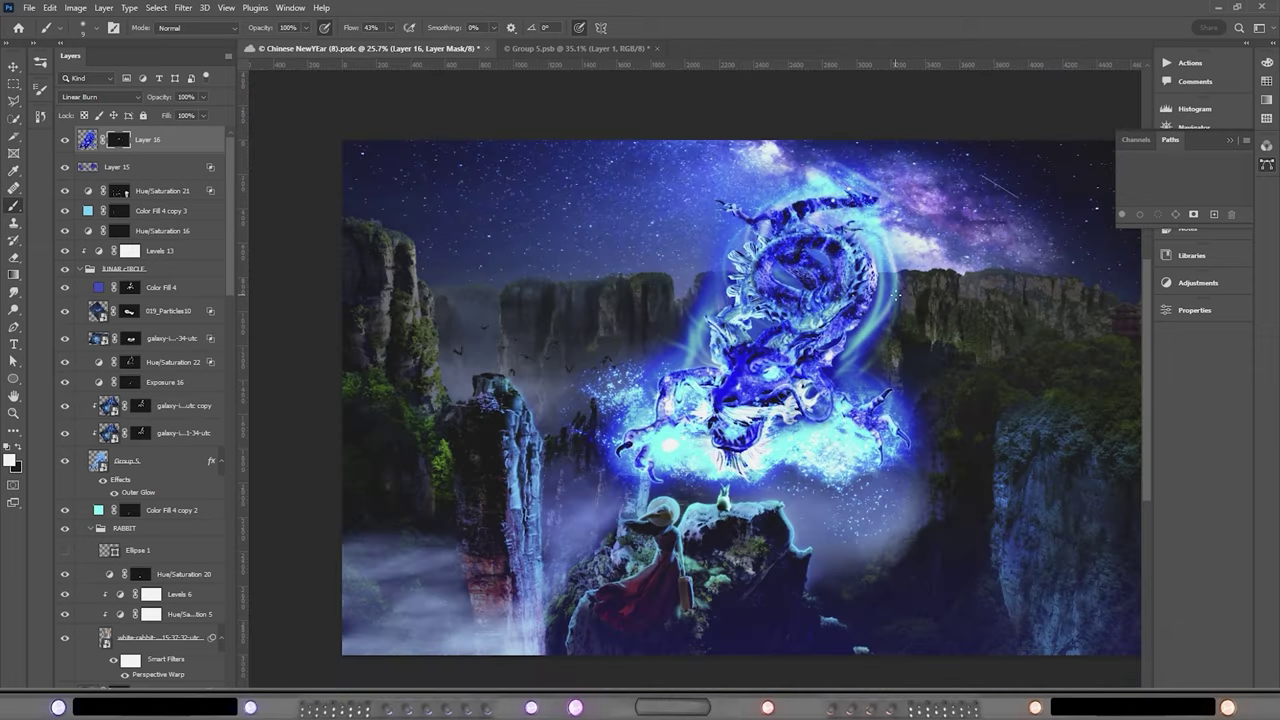
pyautogui.click(127, 460)
pyautogui.click(110, 221)
pyautogui.scroll(-1, 973, 422)
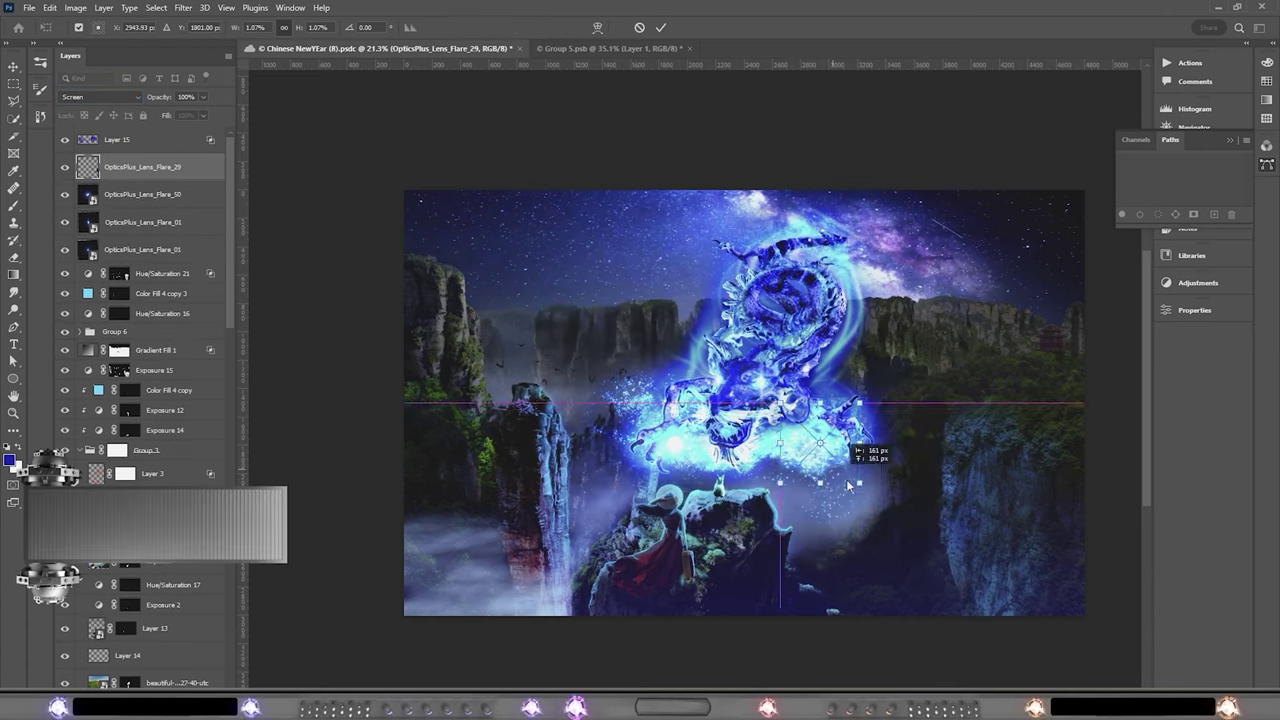
# Position a duplicated lens flare on the dragon and select OpticsPlus_Lens_Flare_29
pyautogui.moveTo(825, 475); pyautogui.dragTo(806, 461)
pyautogui.click(142, 194)
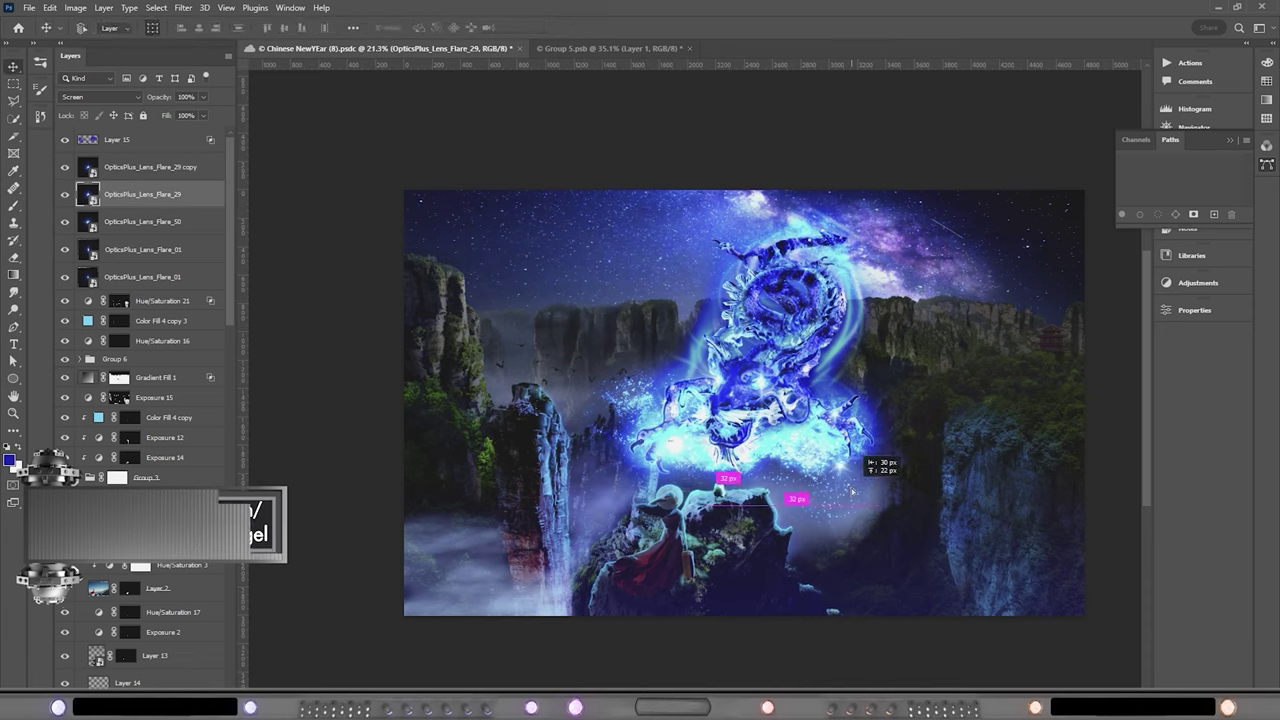
pyautogui.press('m')
pyautogui.hotkey('ctrl', '0')
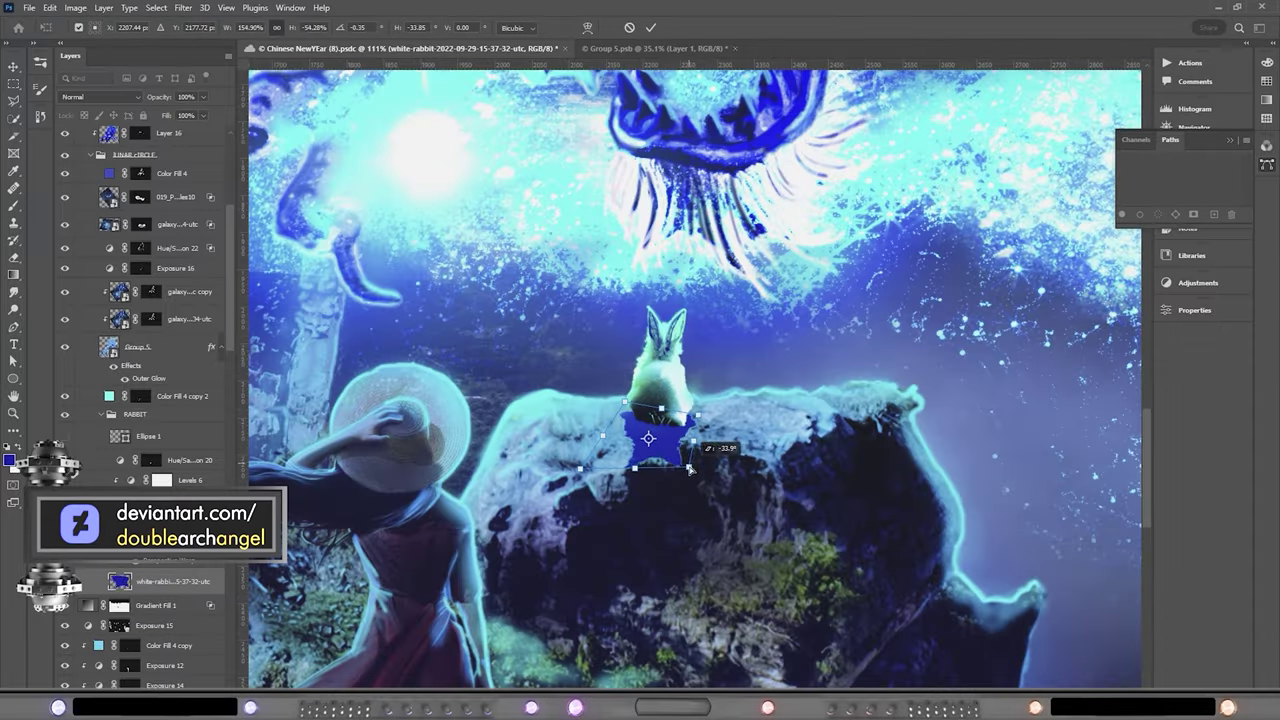
# Rotate the shadow shape under the rabbit and confirm the transform
pyautogui.moveTo(688, 464); pyautogui.dragTo(704, 436)
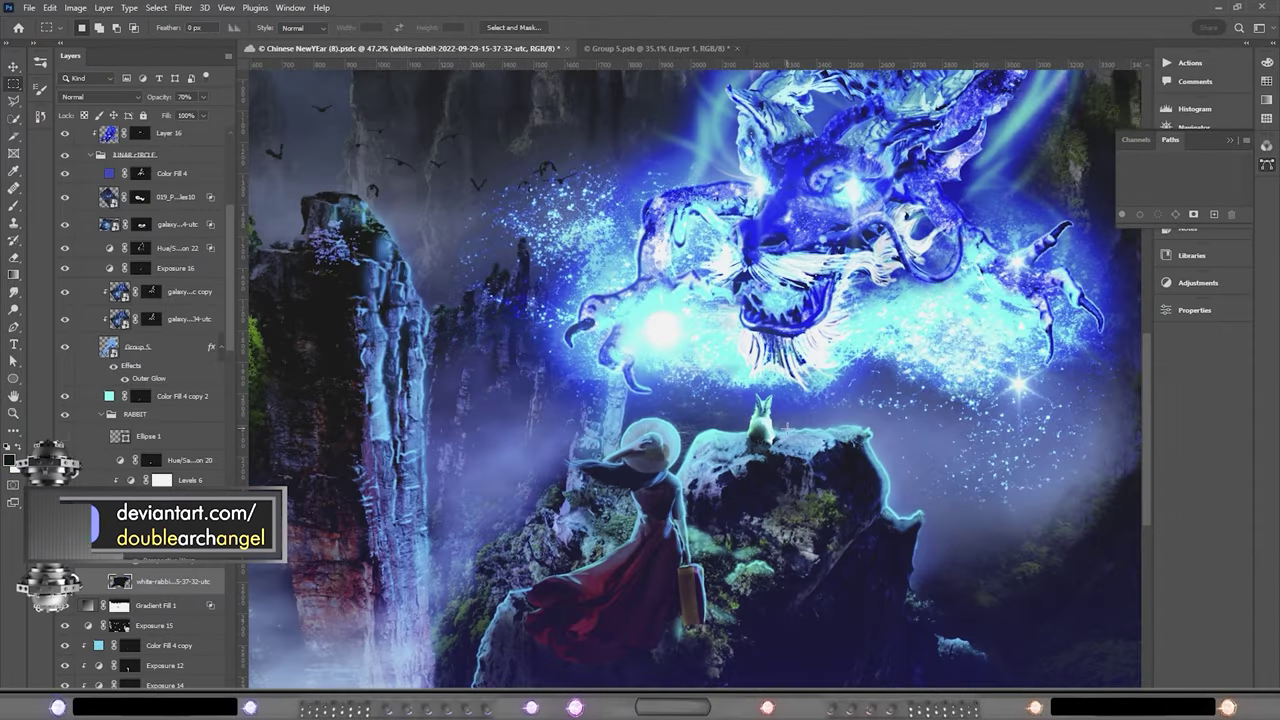
pyautogui.click(183, 7)
pyautogui.press('Escape')
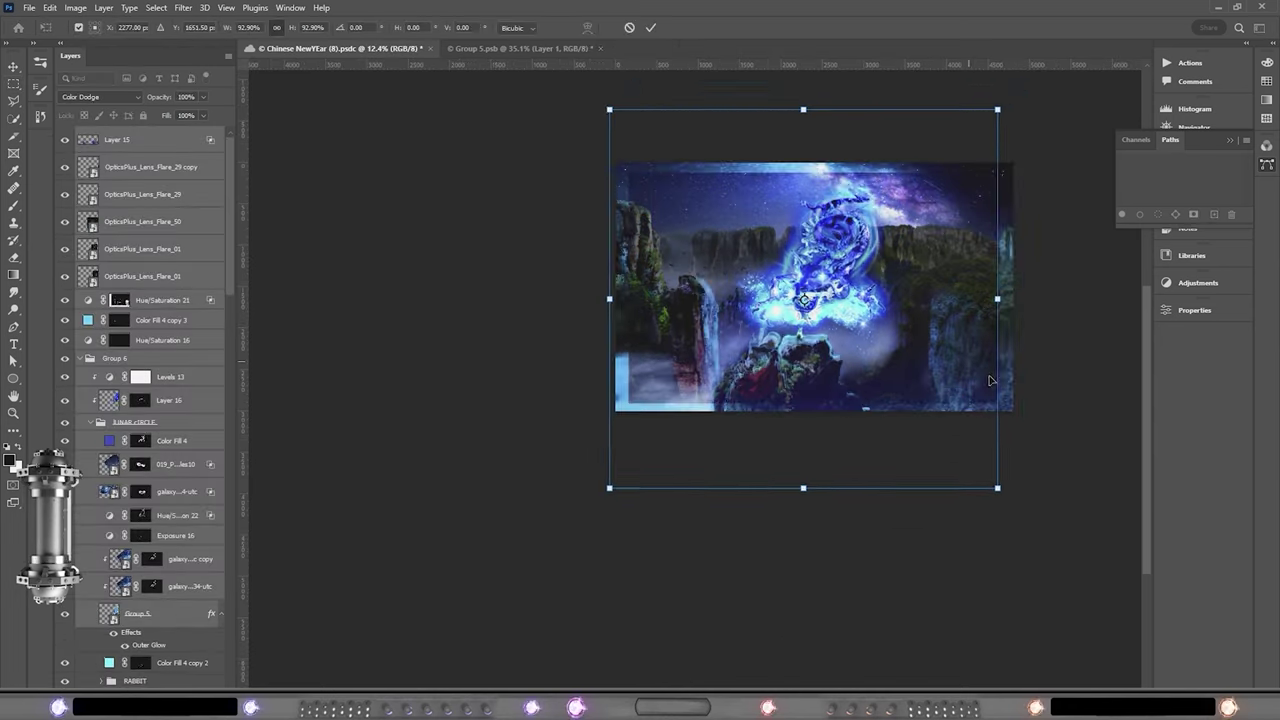
pyautogui.press('Return')
pyautogui.scroll(3, 990, 380)
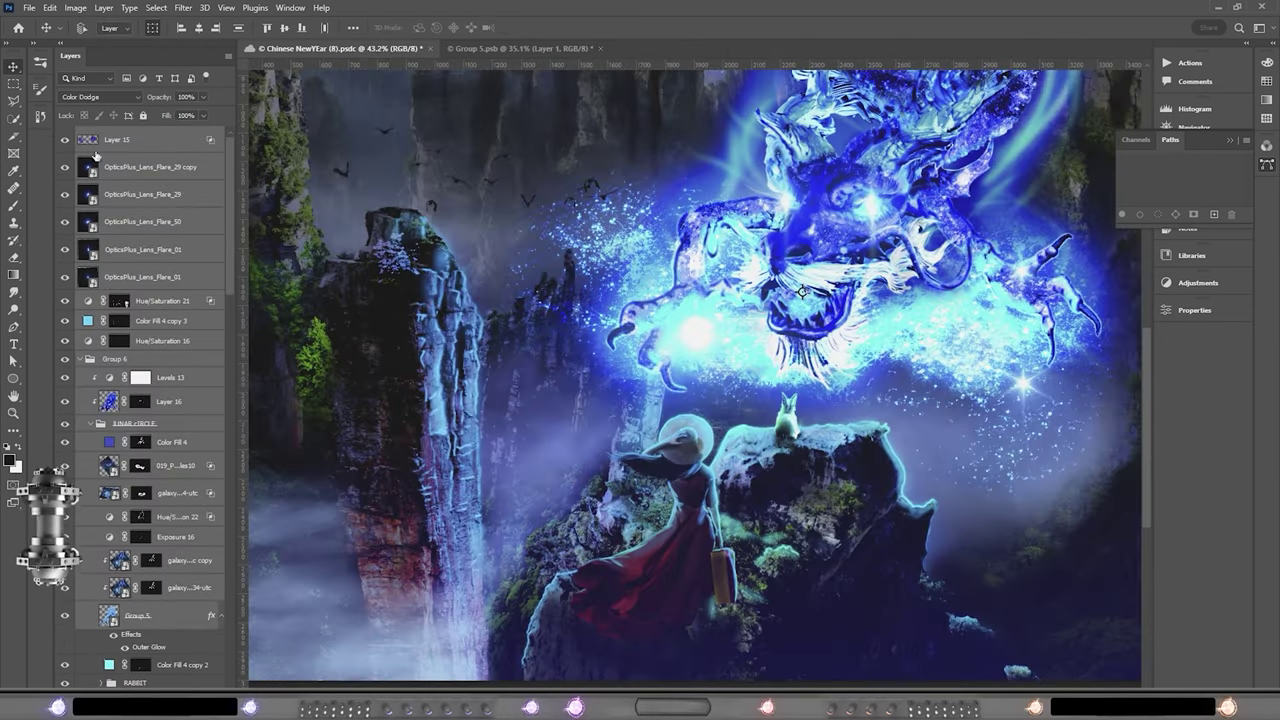
pyautogui.scroll(-1, 865, 330)
pyautogui.scroll(-2, 65, 512)
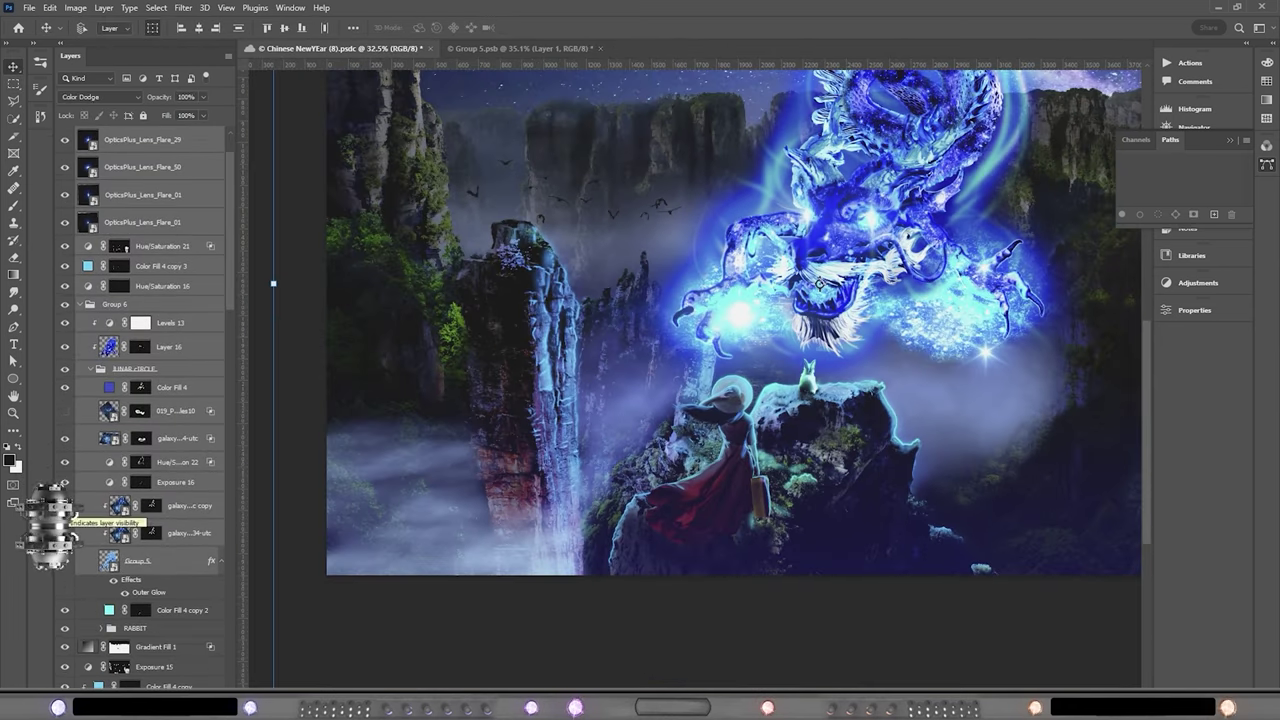
# Show the sparkle particles layer and paint out the blue glow below the dragon on the galaxy mask
pyautogui.click(65, 410)
pyautogui.click(140, 410)
pyautogui.press('b')
pyautogui.click(141, 438)
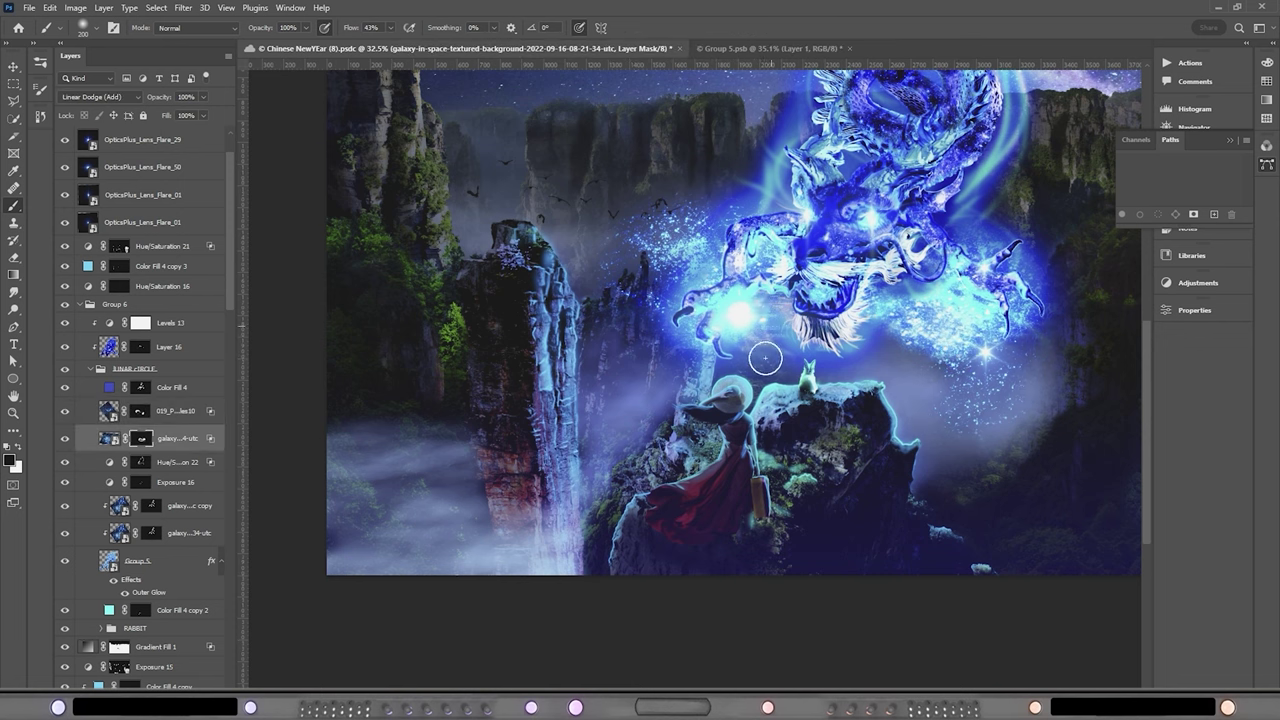
pyautogui.moveTo(903, 320); pyautogui.dragTo(966, 242)
pyautogui.hotkey('ctrl', '-')
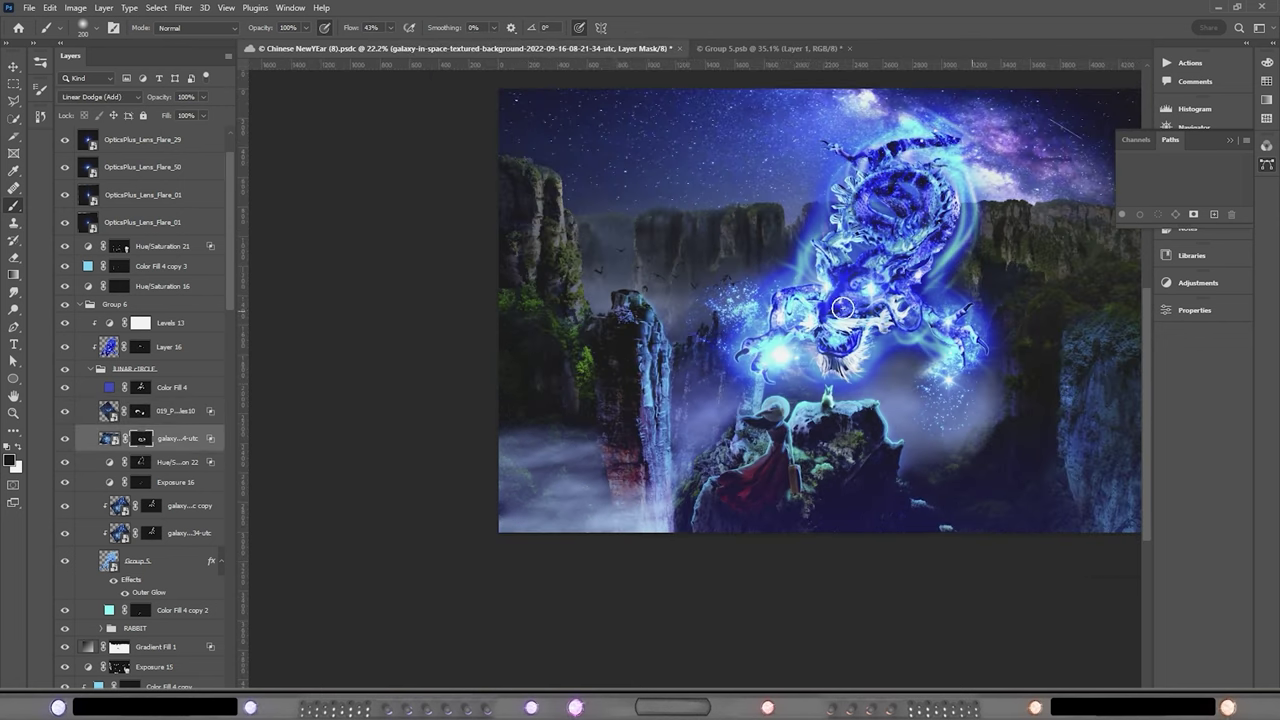
pyautogui.scroll(1, 65, 462)
# Move the firework overlay into place in the sky beside the dragon
pyautogui.press('v')
pyautogui.click(971, 294)
pyautogui.hotkey('ctrl', '-')
pyautogui.scroll(5, 760, 390)
pyautogui.scroll(-5, 768, 403)
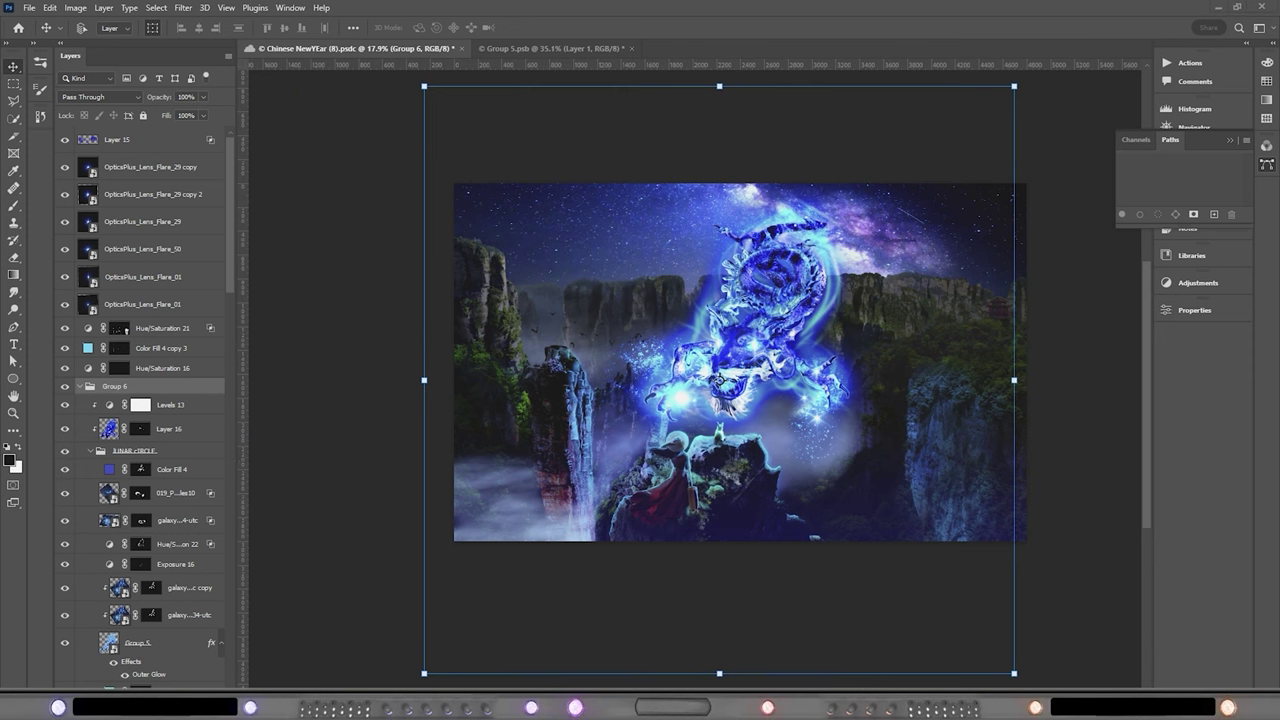
pyautogui.moveTo(680, 310); pyautogui.dragTo(755, 268)
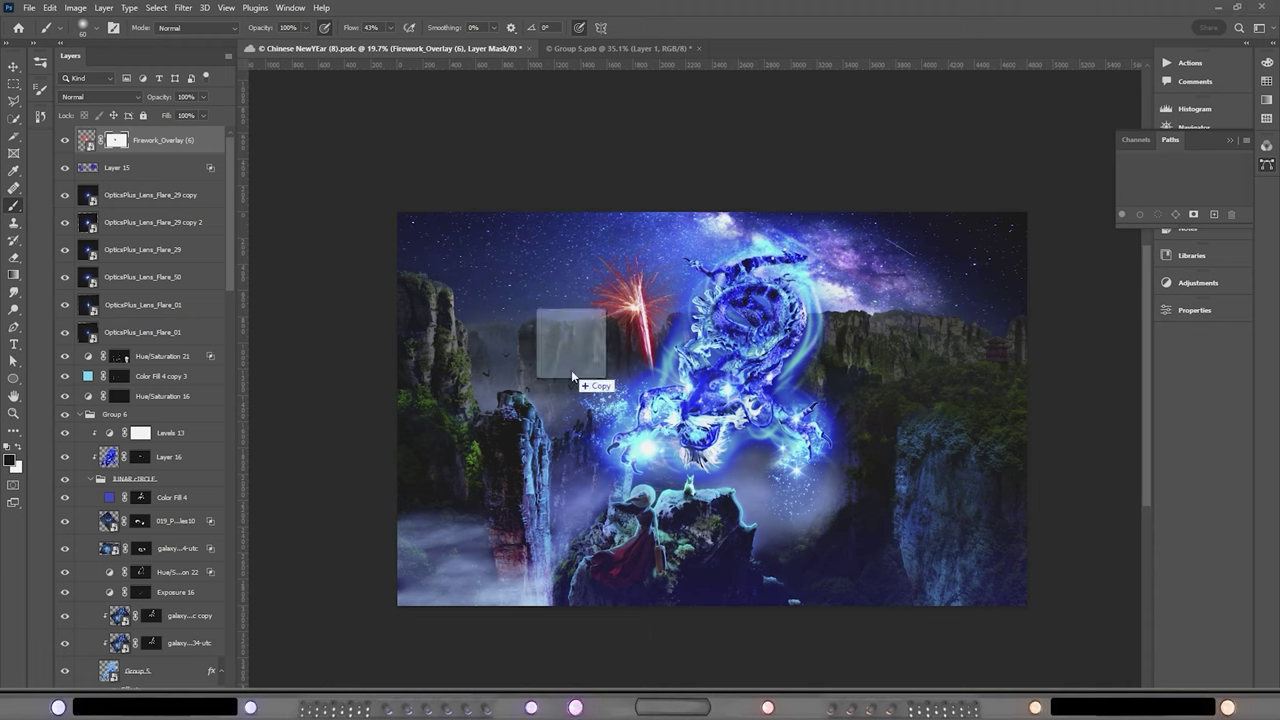
# Place three firework images, including a golden burst in the upper-right sky
pyautogui.moveTo(571, 370); pyautogui.dragTo(571, 372)
pyautogui.press('Return')
pyautogui.press('Return')
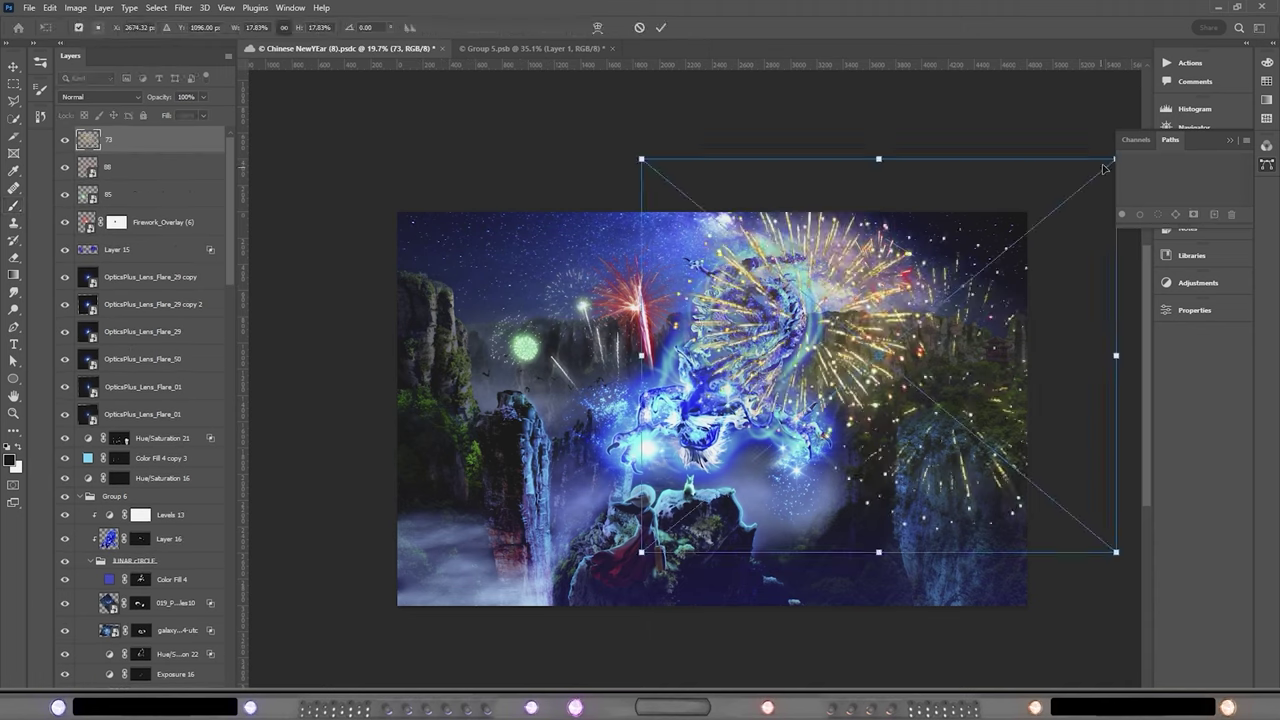
pyautogui.press('Return')
pyautogui.moveTo(916, 376); pyautogui.dragTo(918, 378)
pyautogui.press('Return')
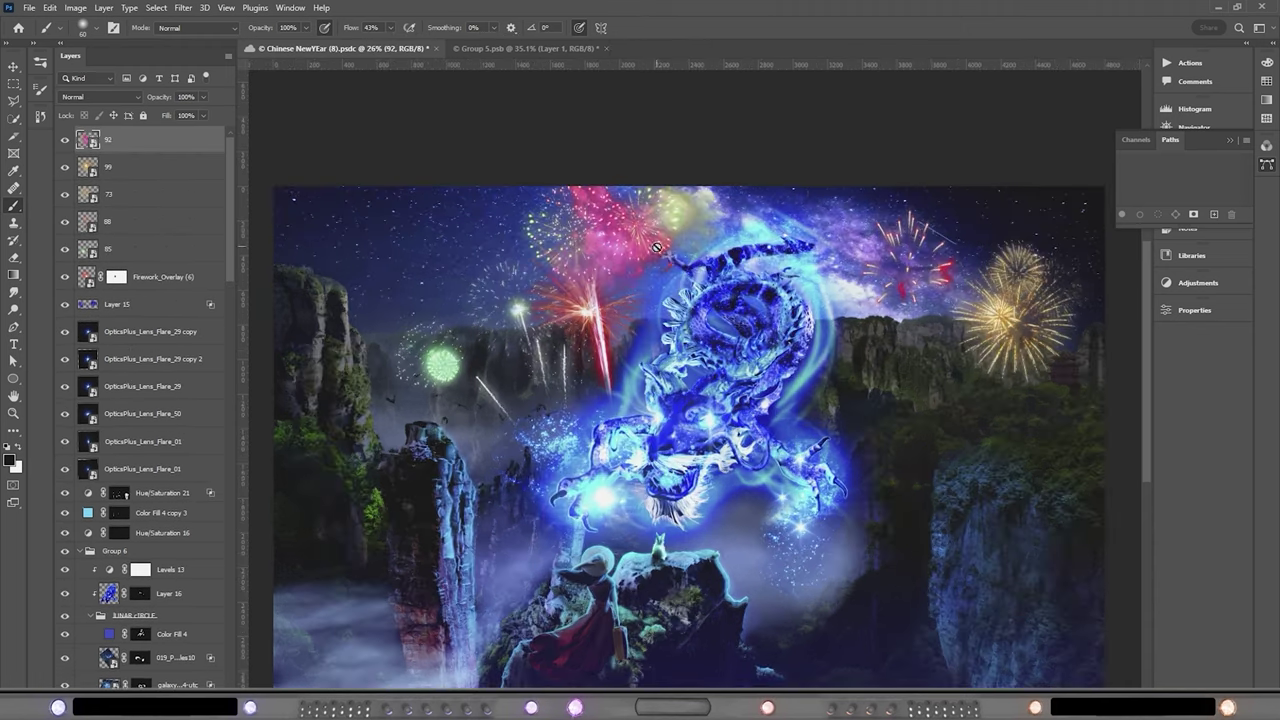
# Change the magenta firework's blending and invert the Hue/Saturation 24 mask to hide its yellow tint
pyautogui.click(100, 96)
pyautogui.press('Escape')
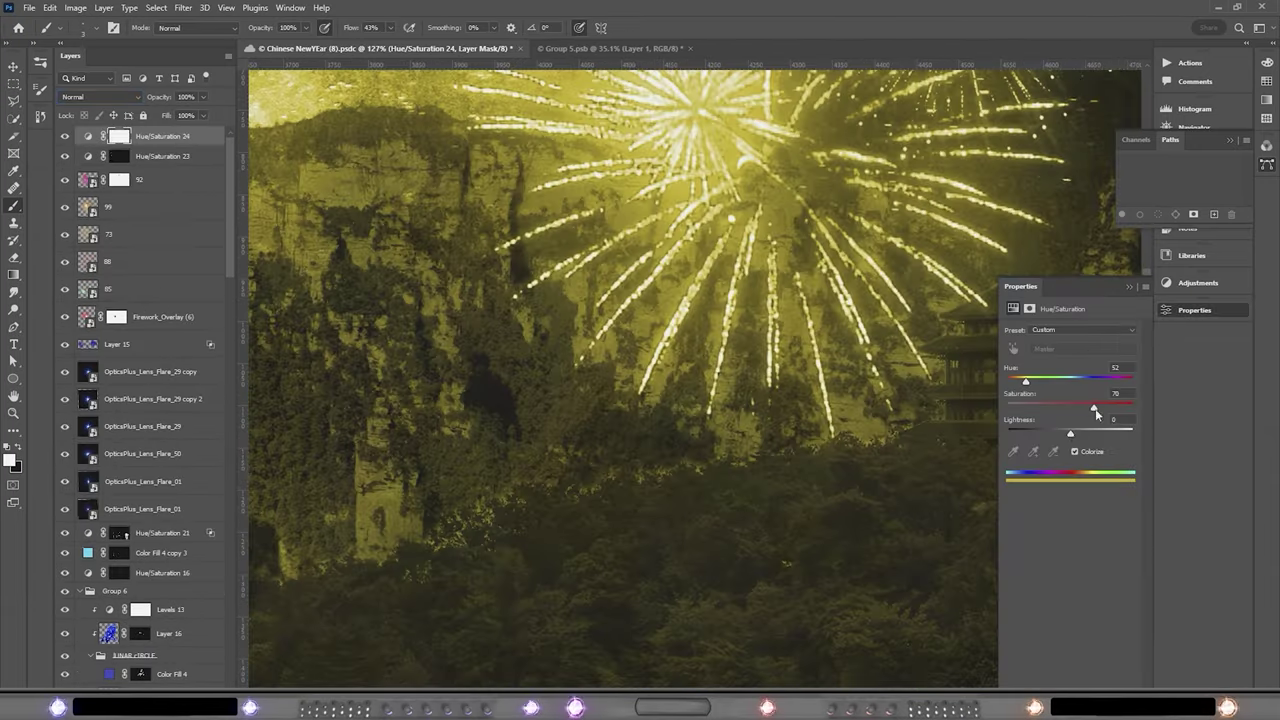
pyautogui.hotkey('ctrl', 'i')
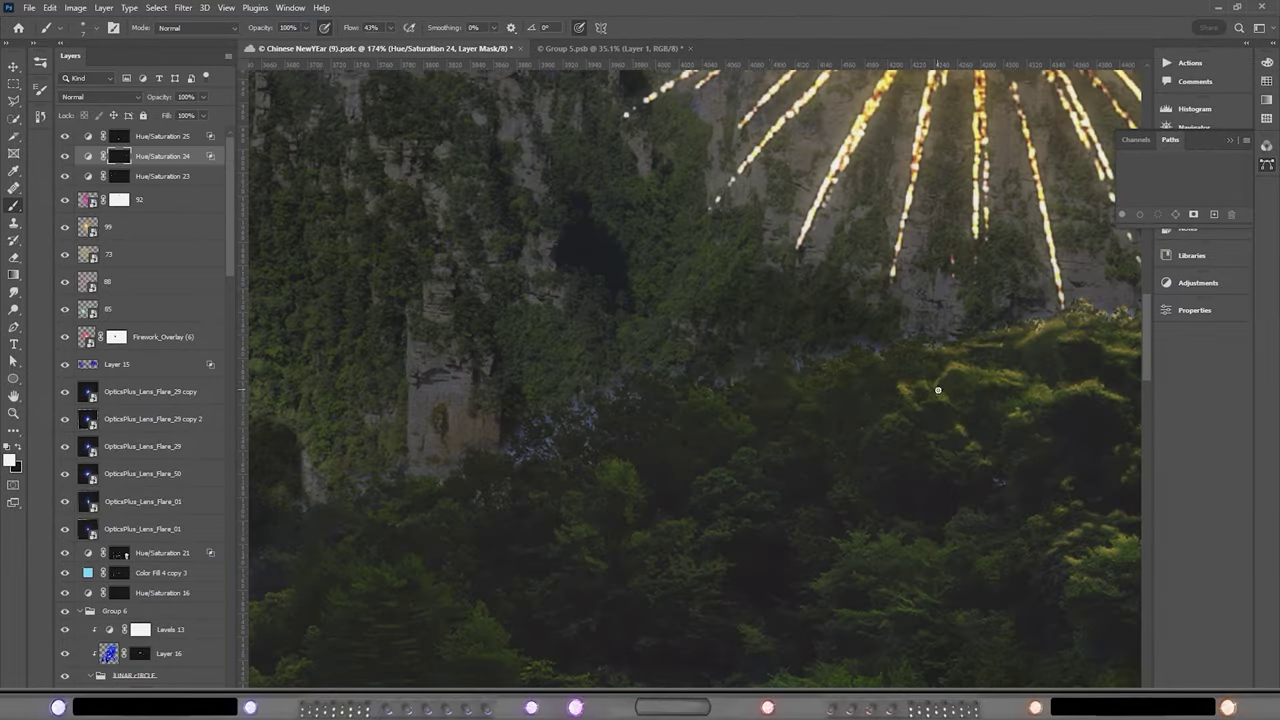
# Brush brightness onto the forest trees and choose a new blend mode for the dragon's outer glow
pyautogui.moveTo(730, 380)
pyautogui.mouseDown()
pyautogui.moveTo(917, 400)
pyautogui.moveTo(941, 551)
pyautogui.mouseUp()
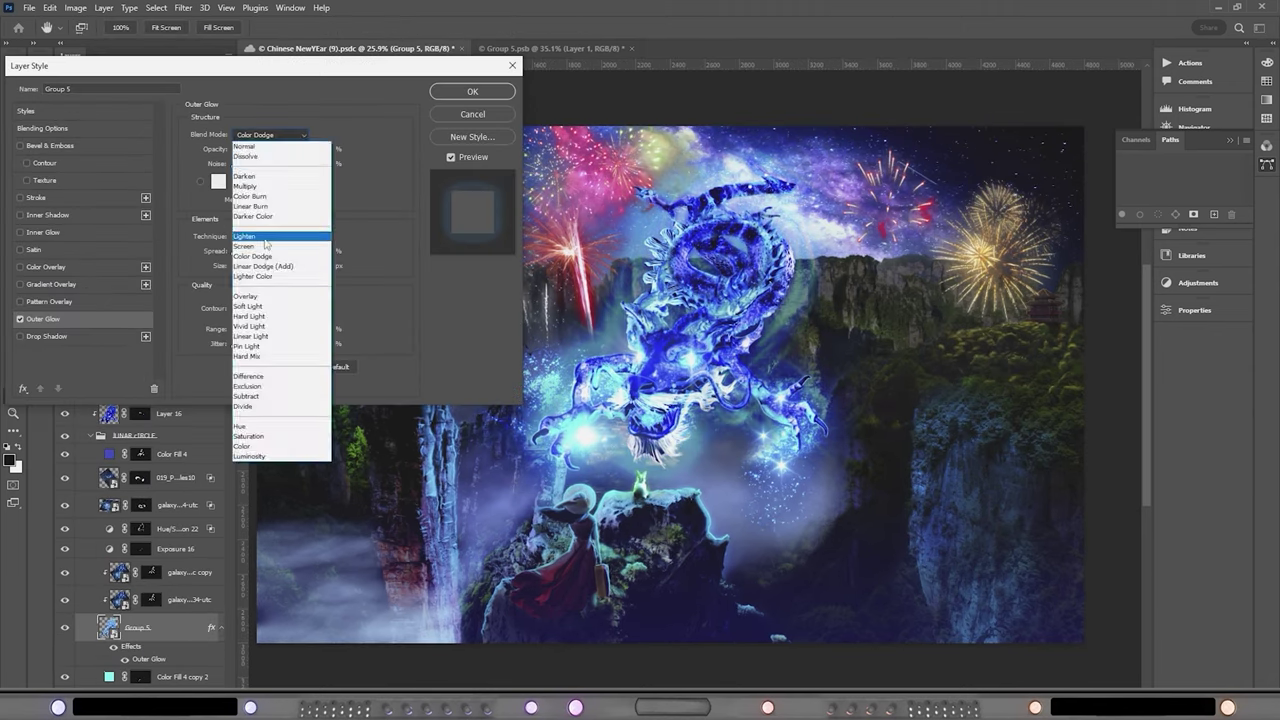
pyautogui.click(286, 237)
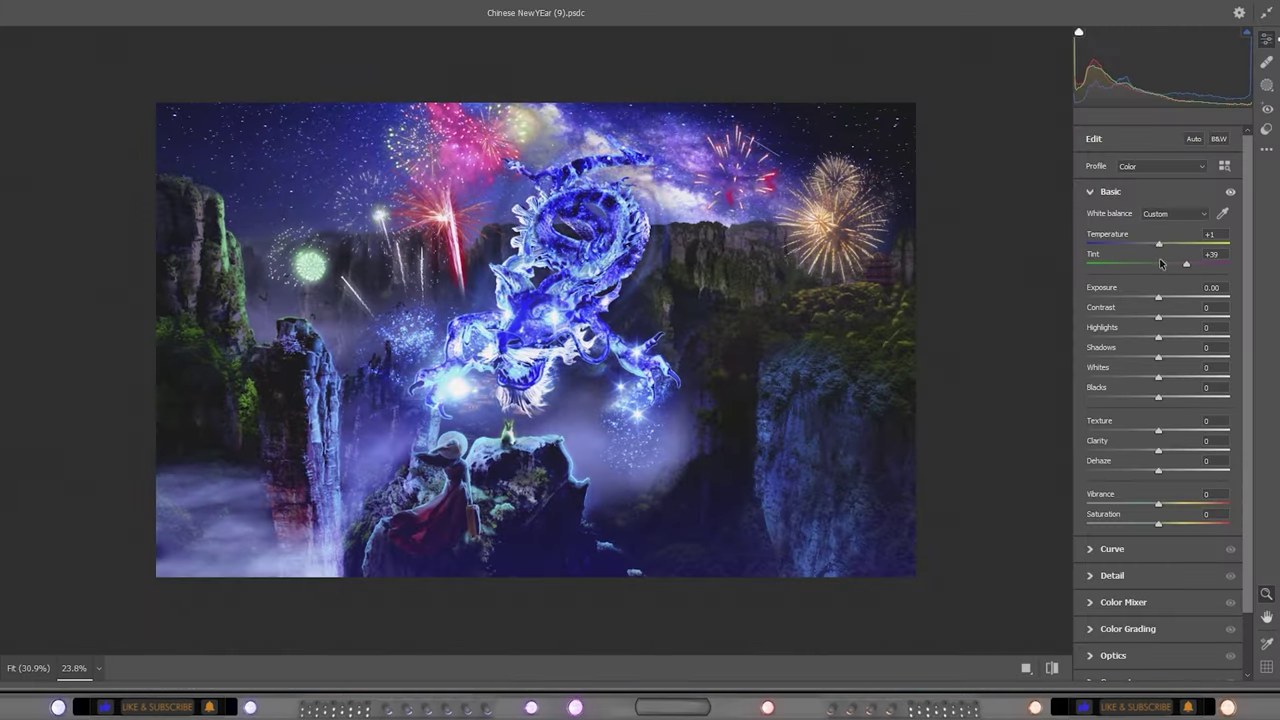
# Set Camera Raw Exposure −0.50, Contrast +29, Highlights −23, Shadows −8, Whites −7, Blacks +9, Texture +12
pyautogui.moveTo(1158, 297); pyautogui.dragTo(1151, 297)
pyautogui.moveTo(1158, 317); pyautogui.dragTo(1152, 357)
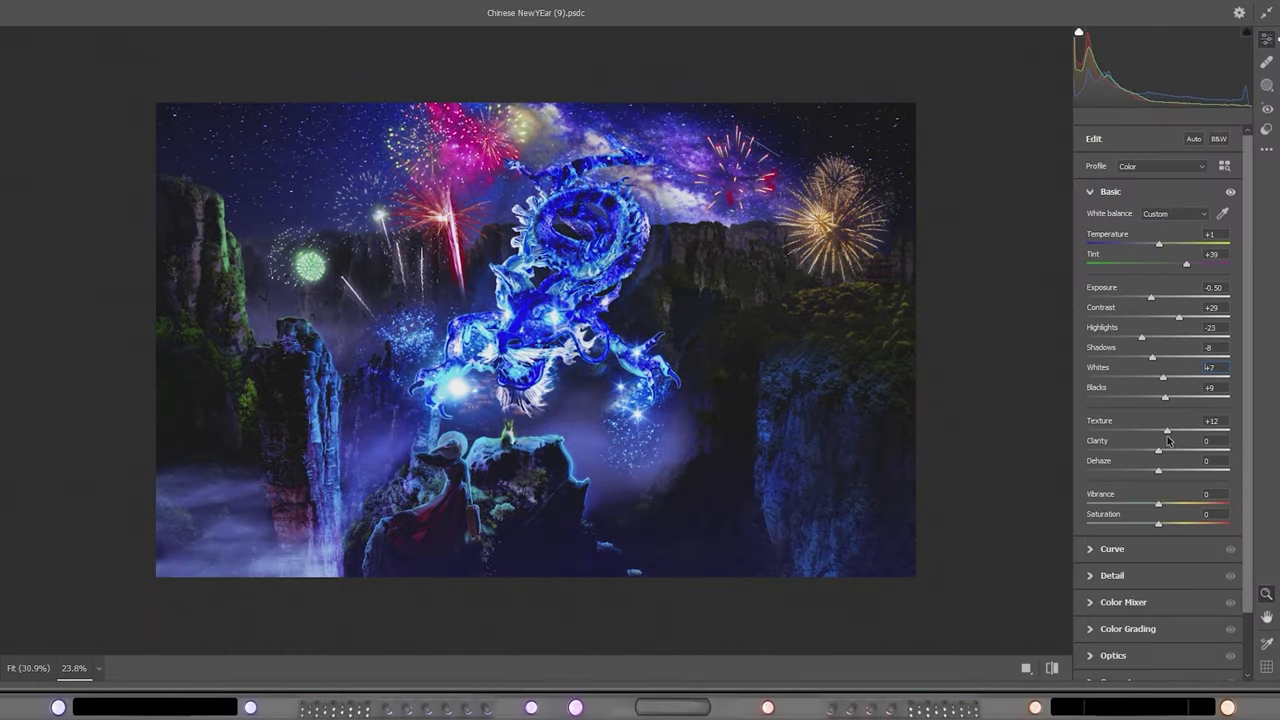